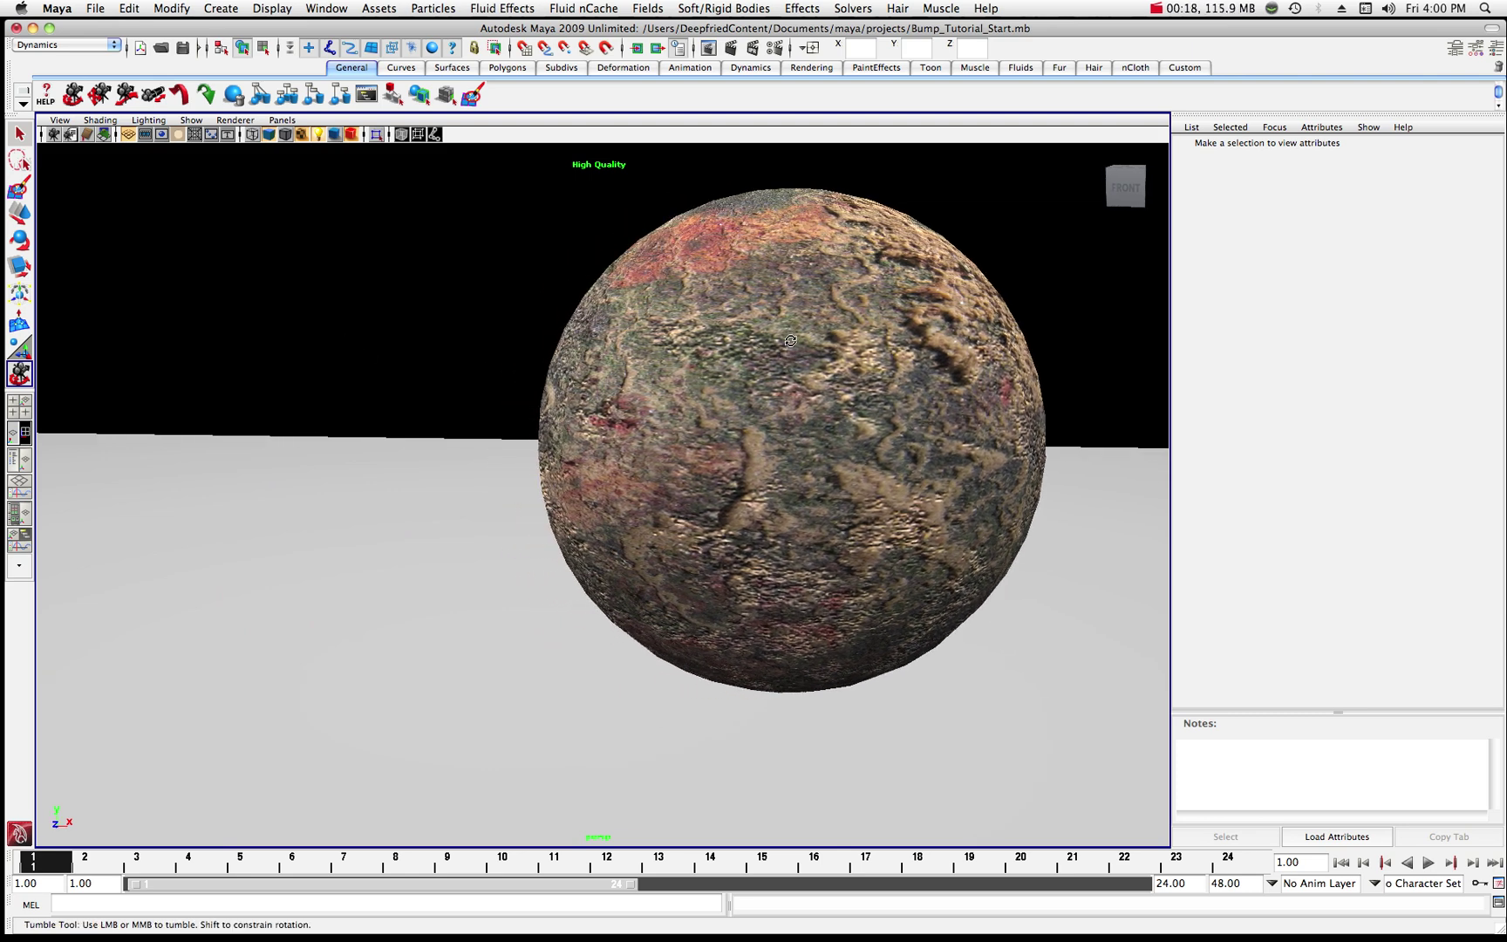
- Render the current frame with mental ray and shift the Render View window to the left
left_click(731, 47)
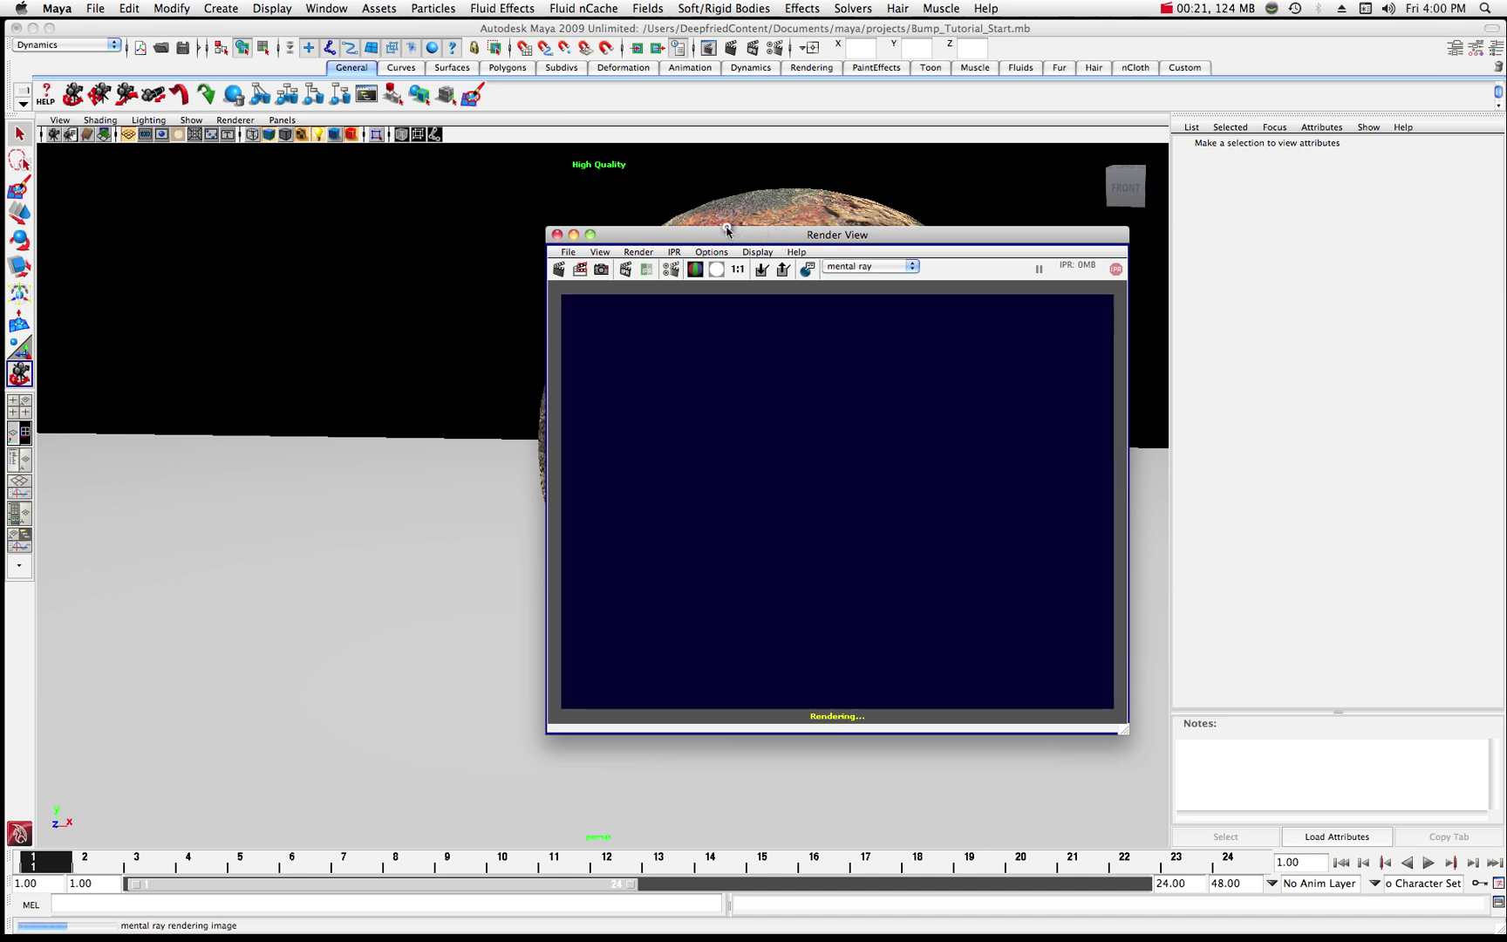
left_click_drag(722, 230, 499, 234)
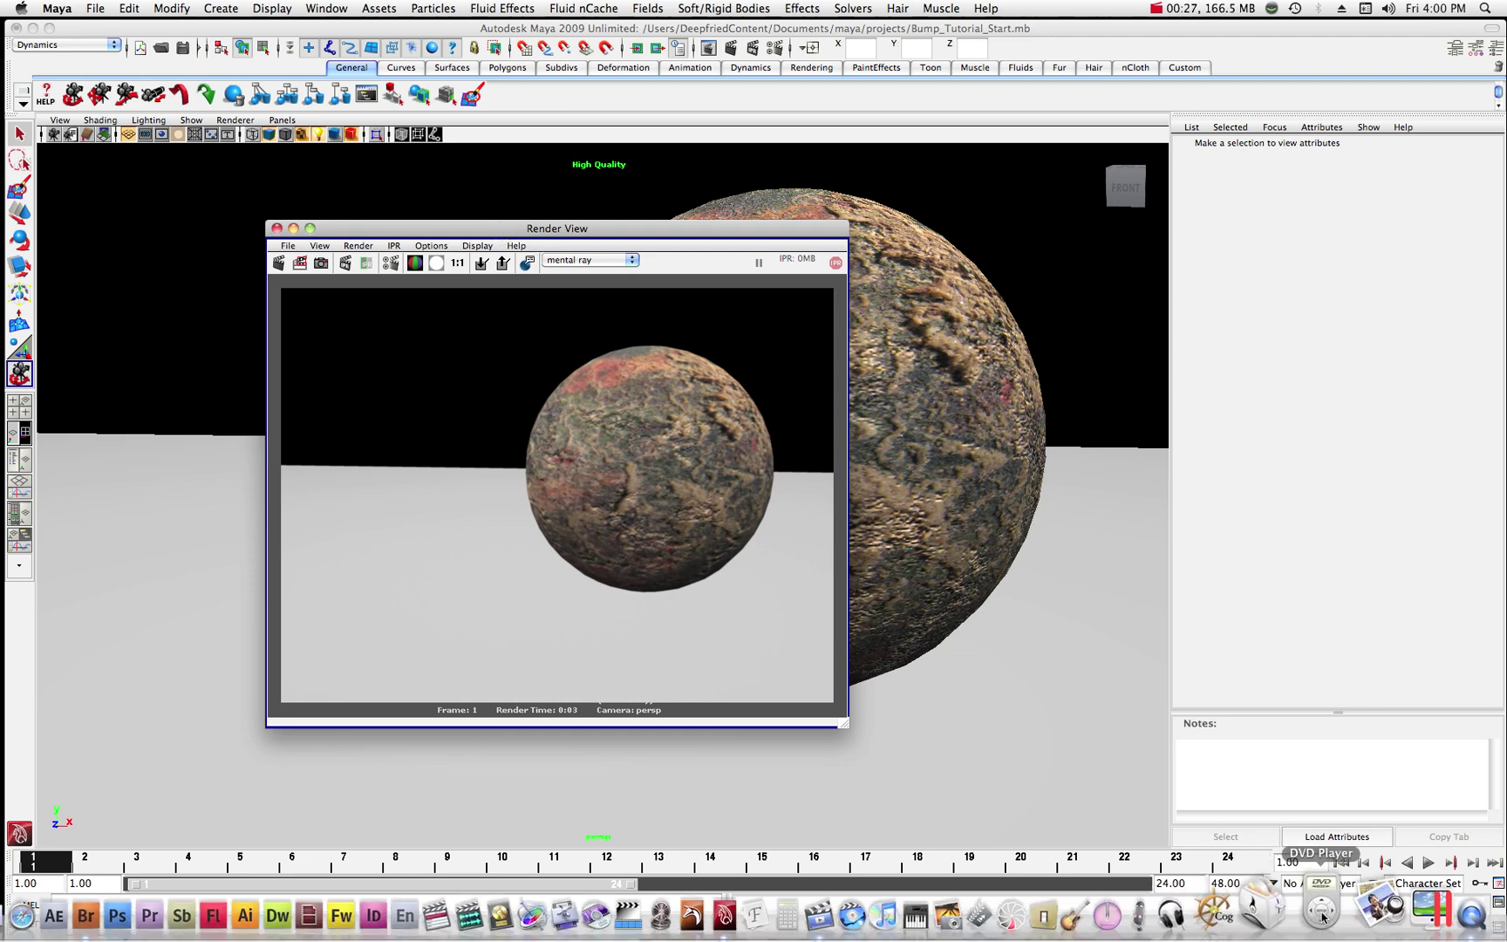
- Open the Hypershade and select fractal1, then its place2dTexture1 node in lambert4's network
left_click(336, 8)
mouse_move(341, 51)
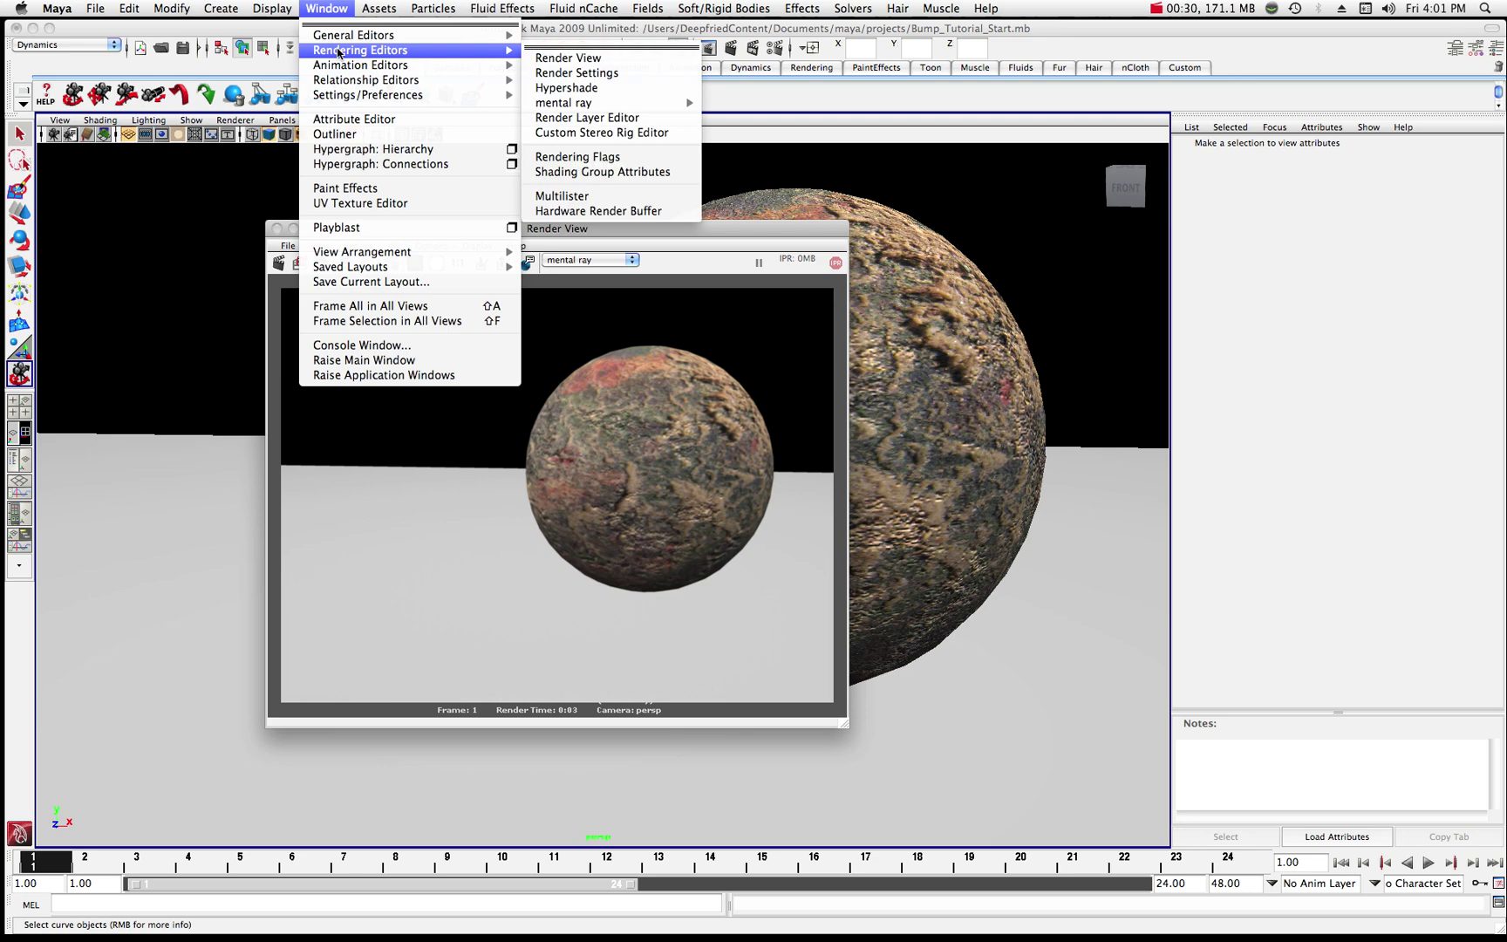
left_click(564, 91)
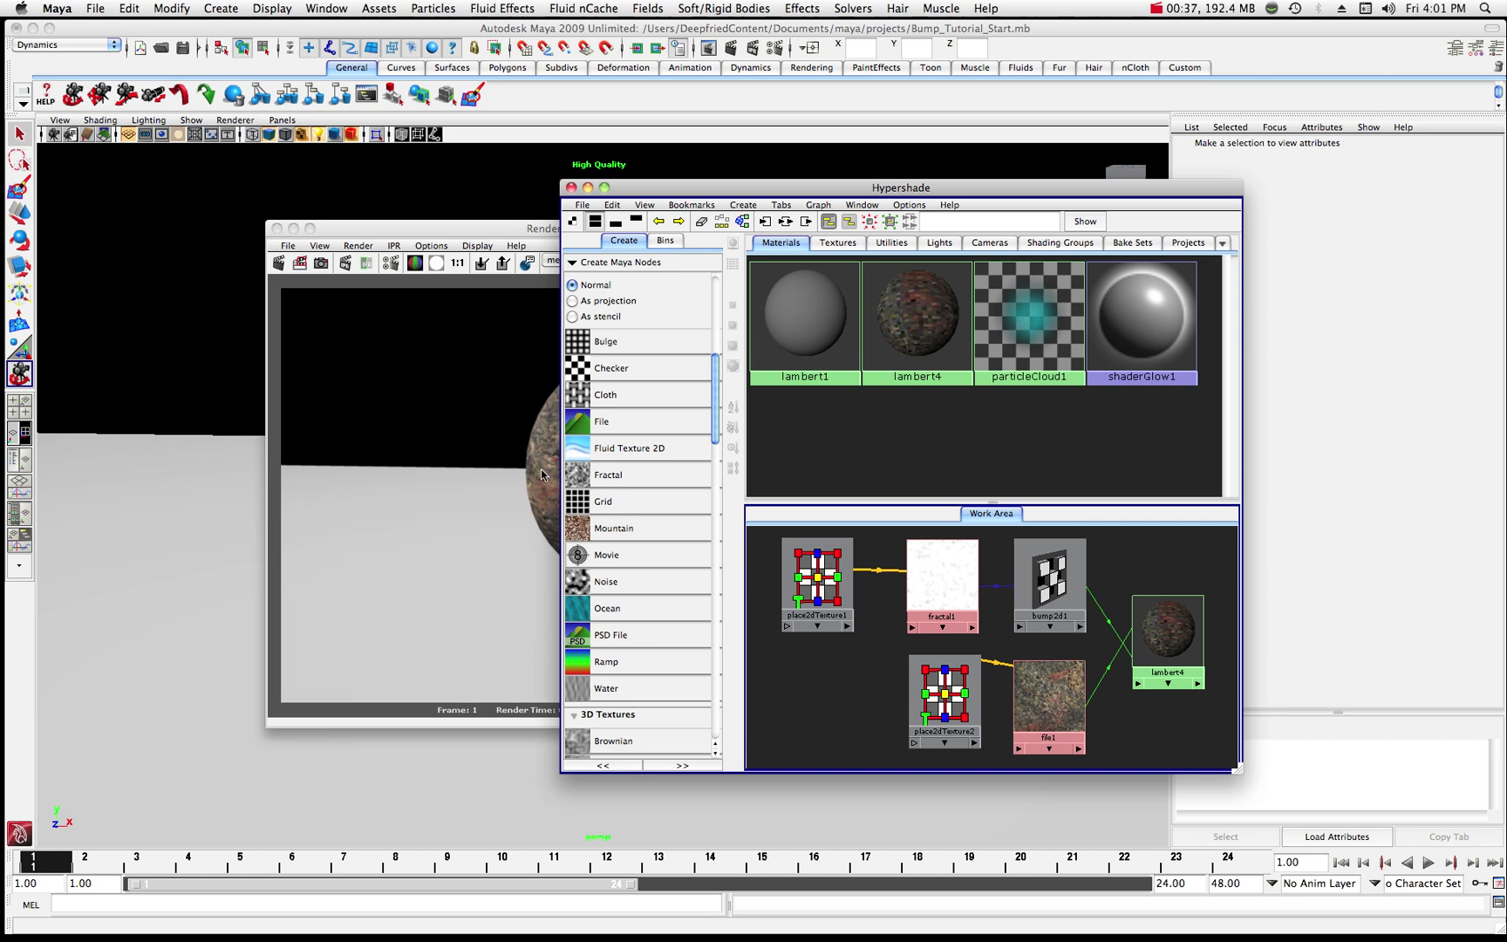
left_click_drag(966, 194, 869, 193)
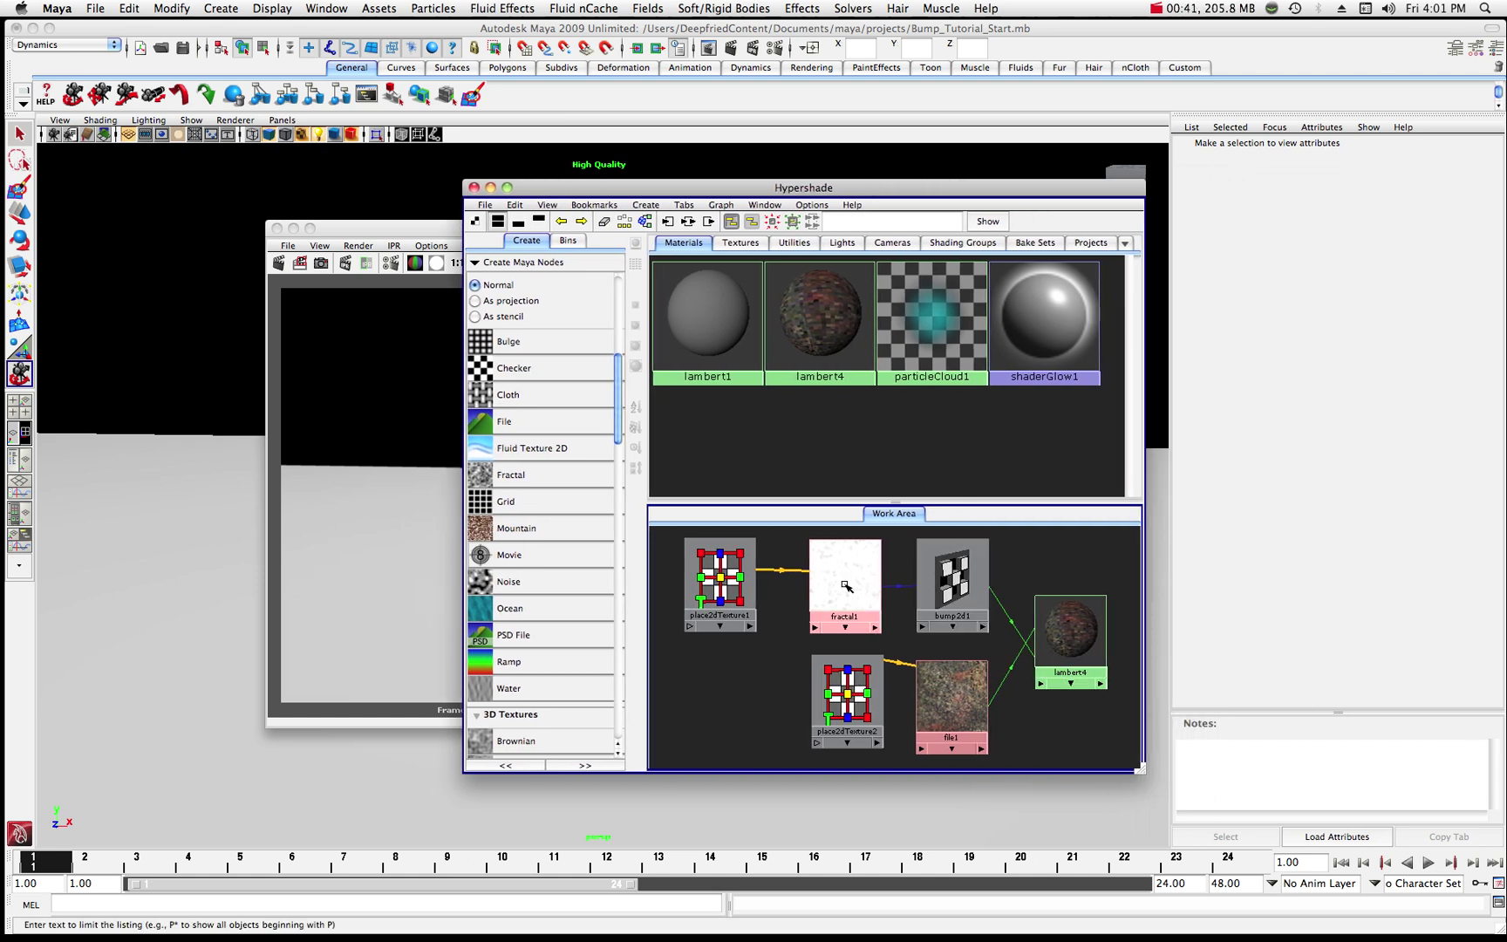
left_click(845, 586)
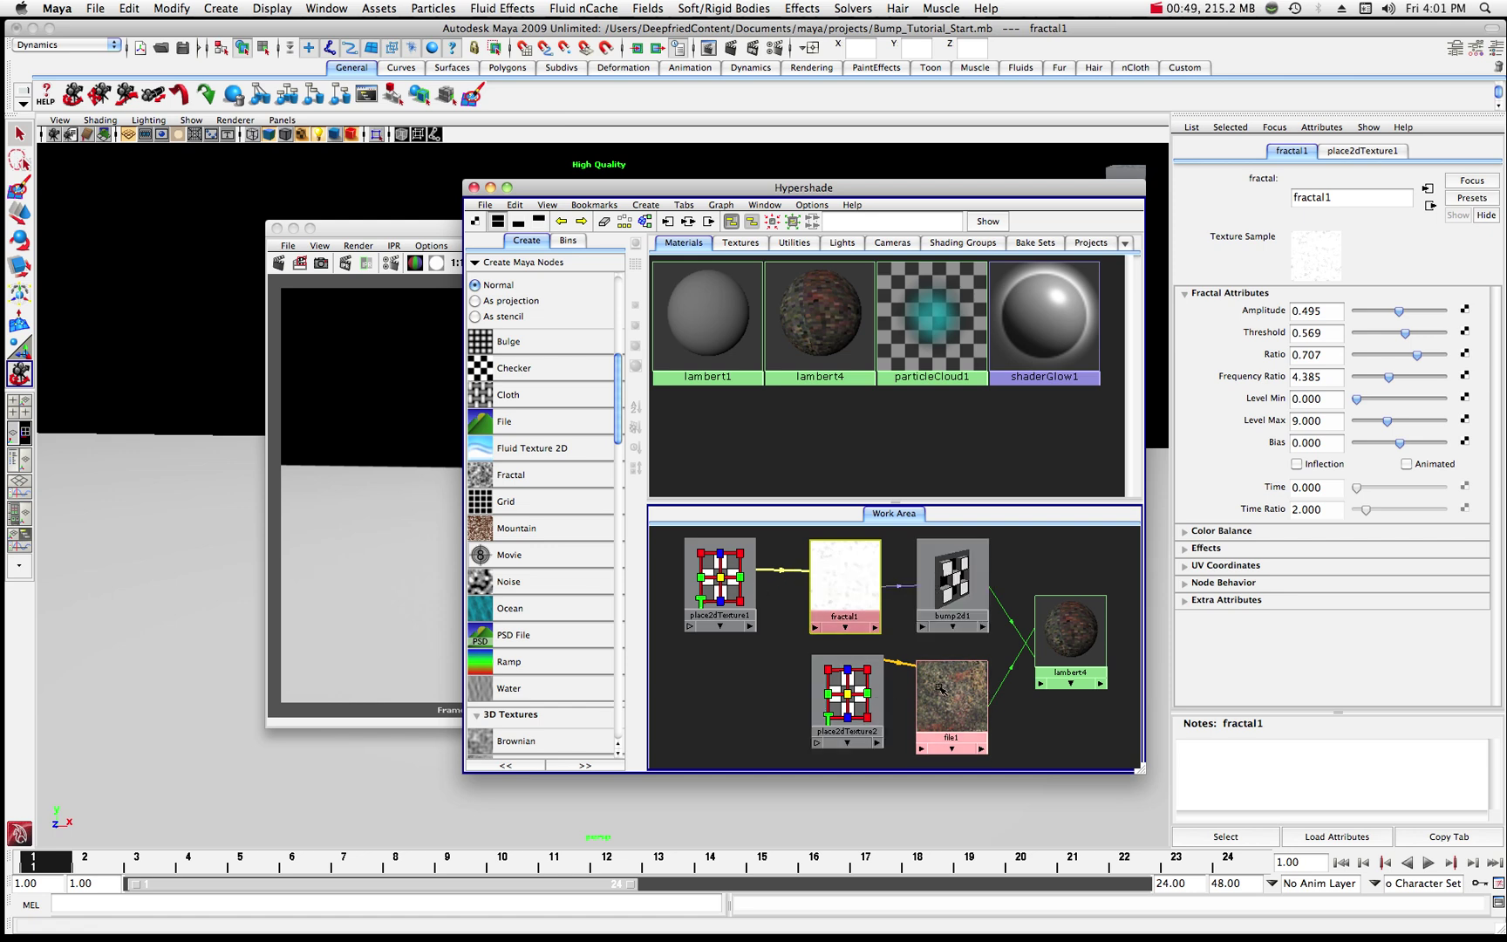
left_click(722, 596)
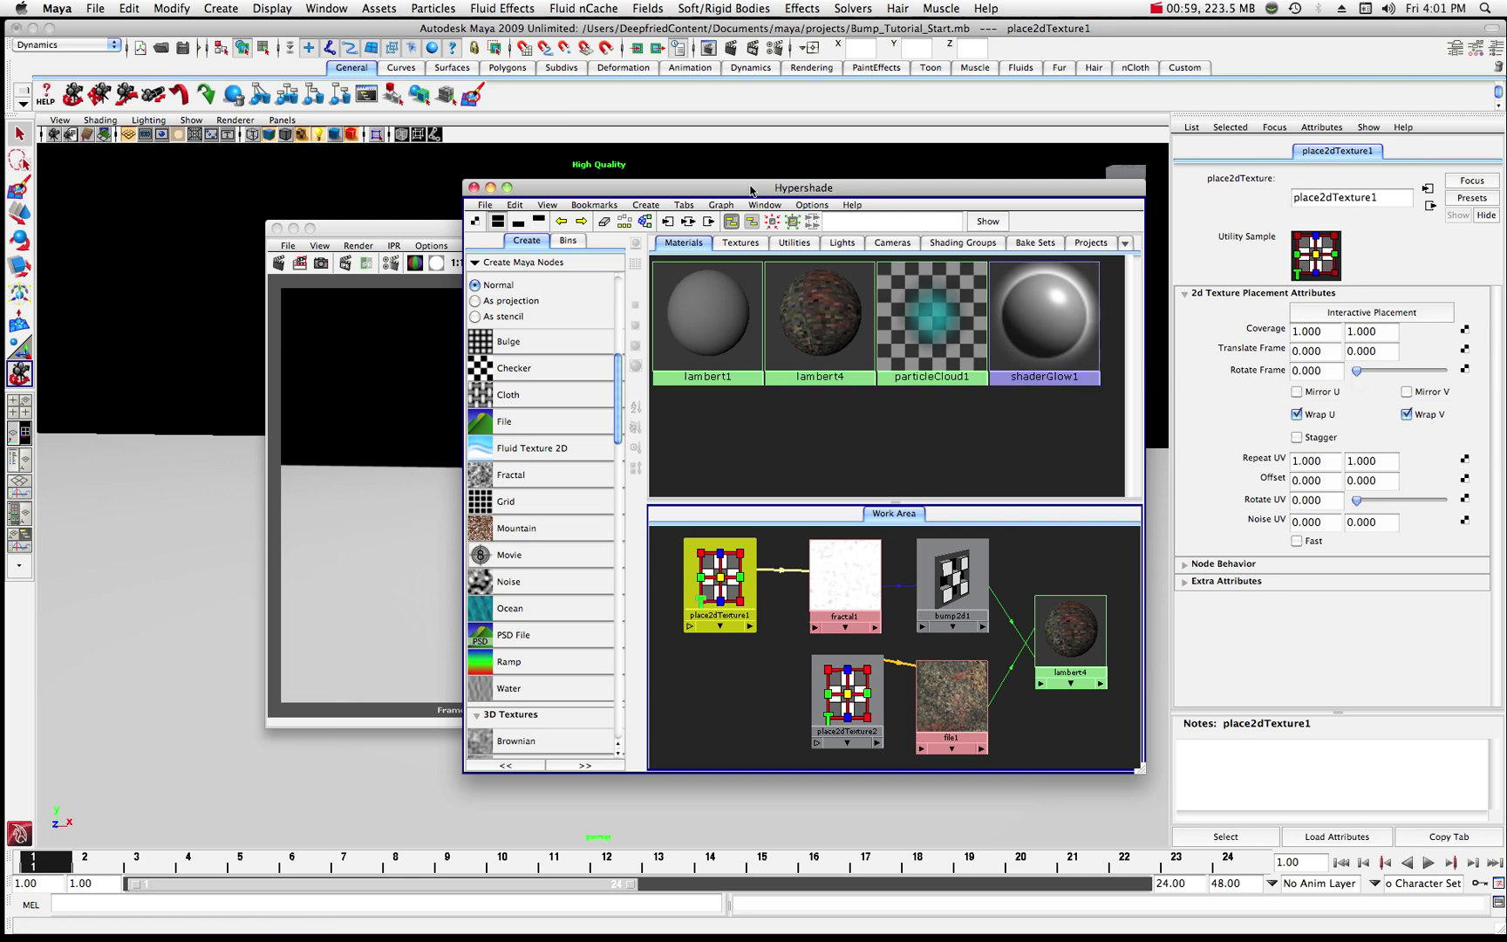
left_click_drag(742, 190, 405, 314)
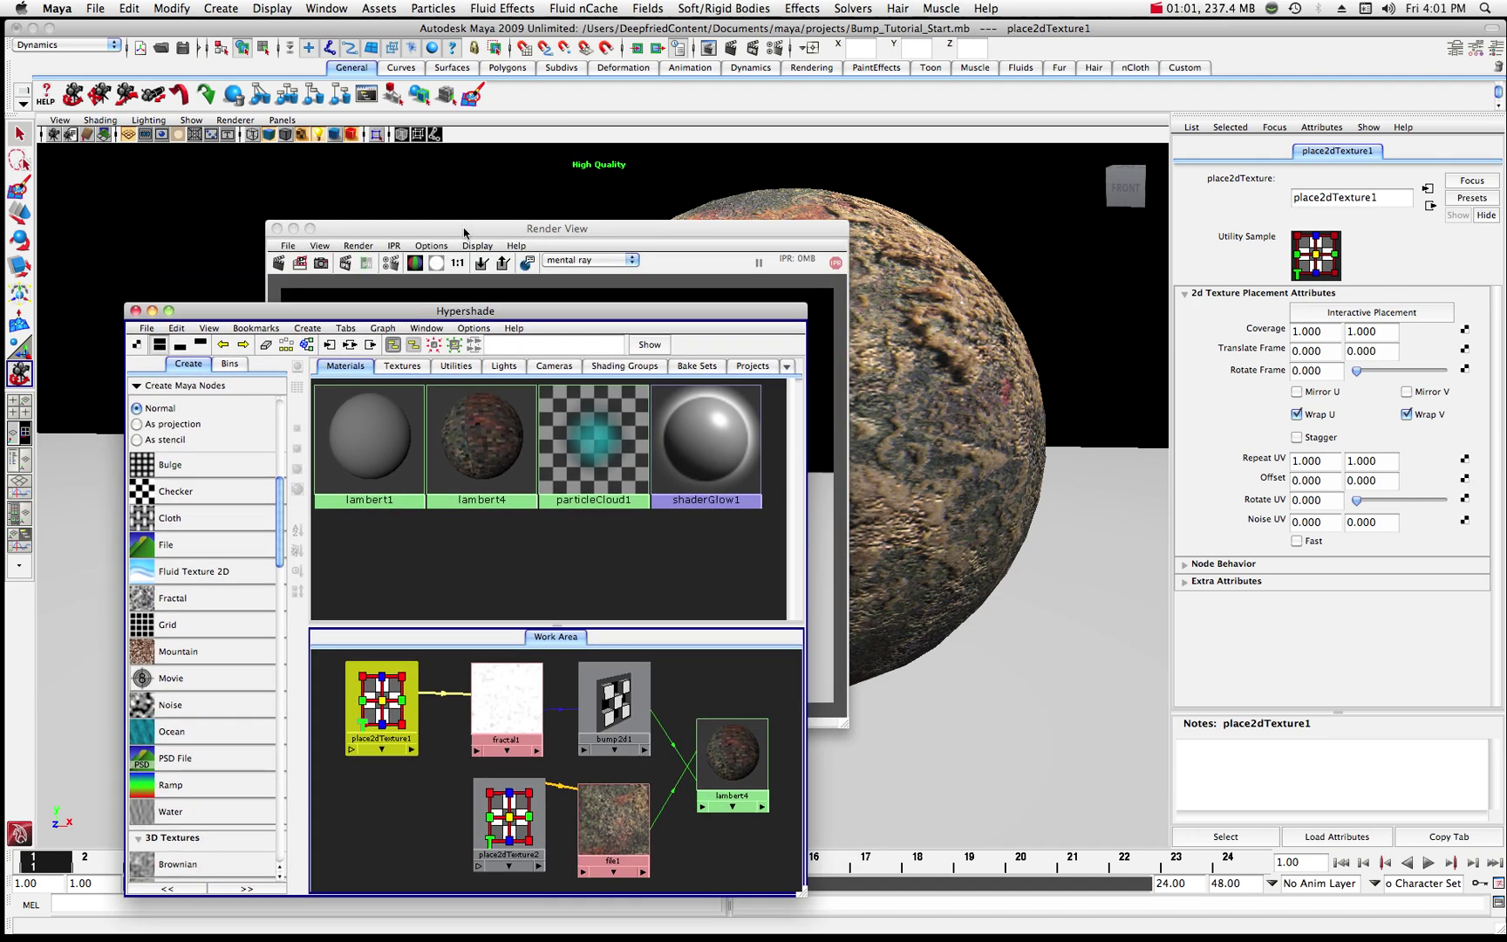
- Close the Render View and move the Hypershade up and to the left
left_click_drag(535, 233, 1183, 238)
key("super+w")
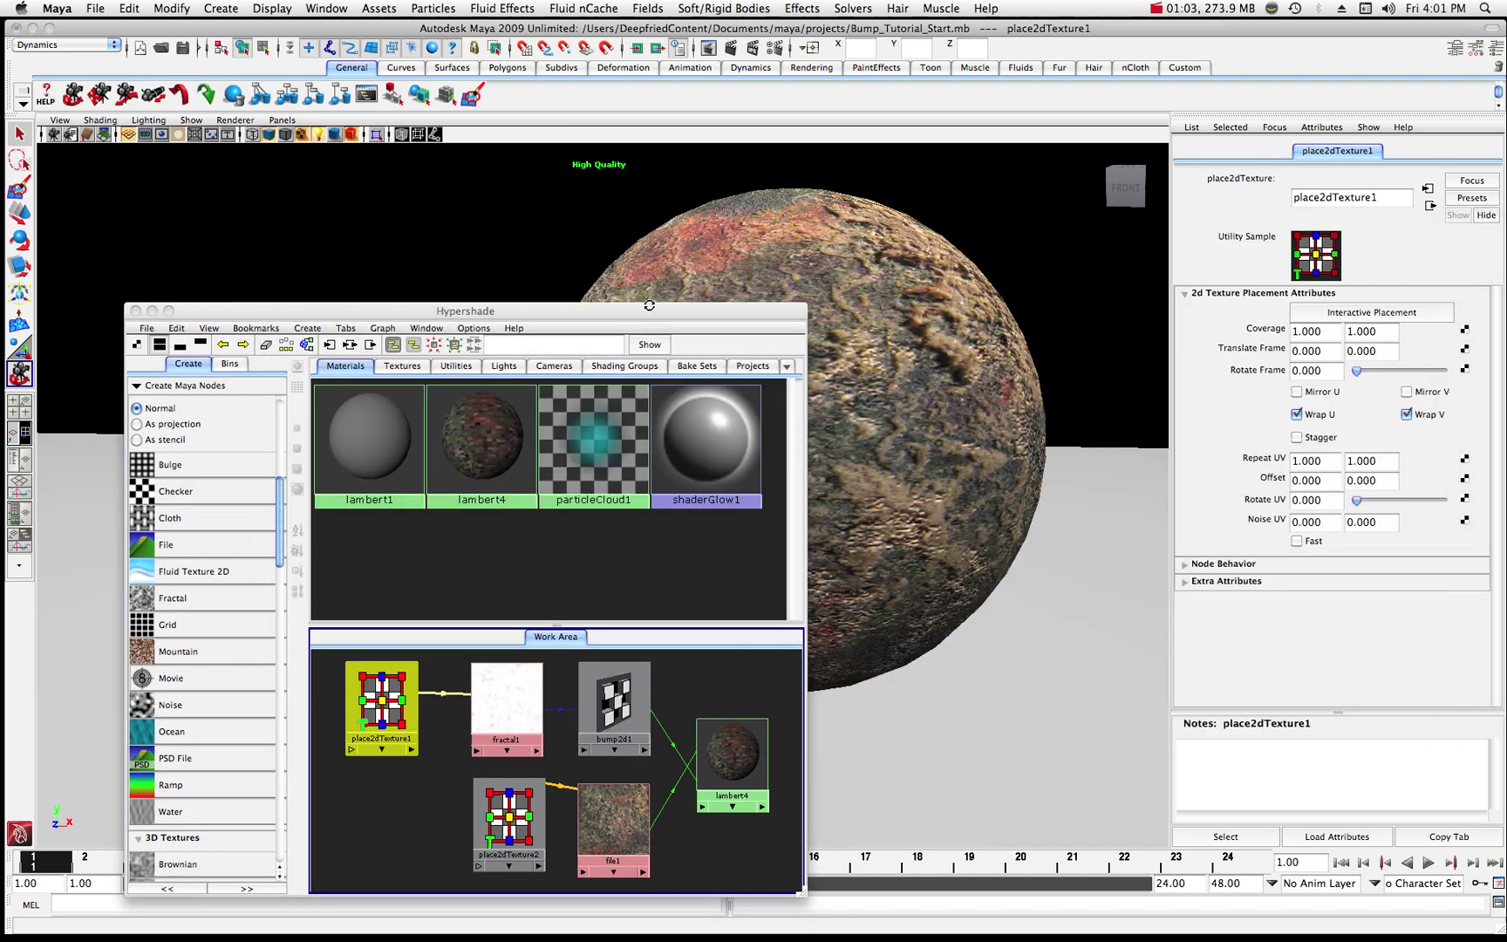
left_click_drag(649, 305, 588, 192)
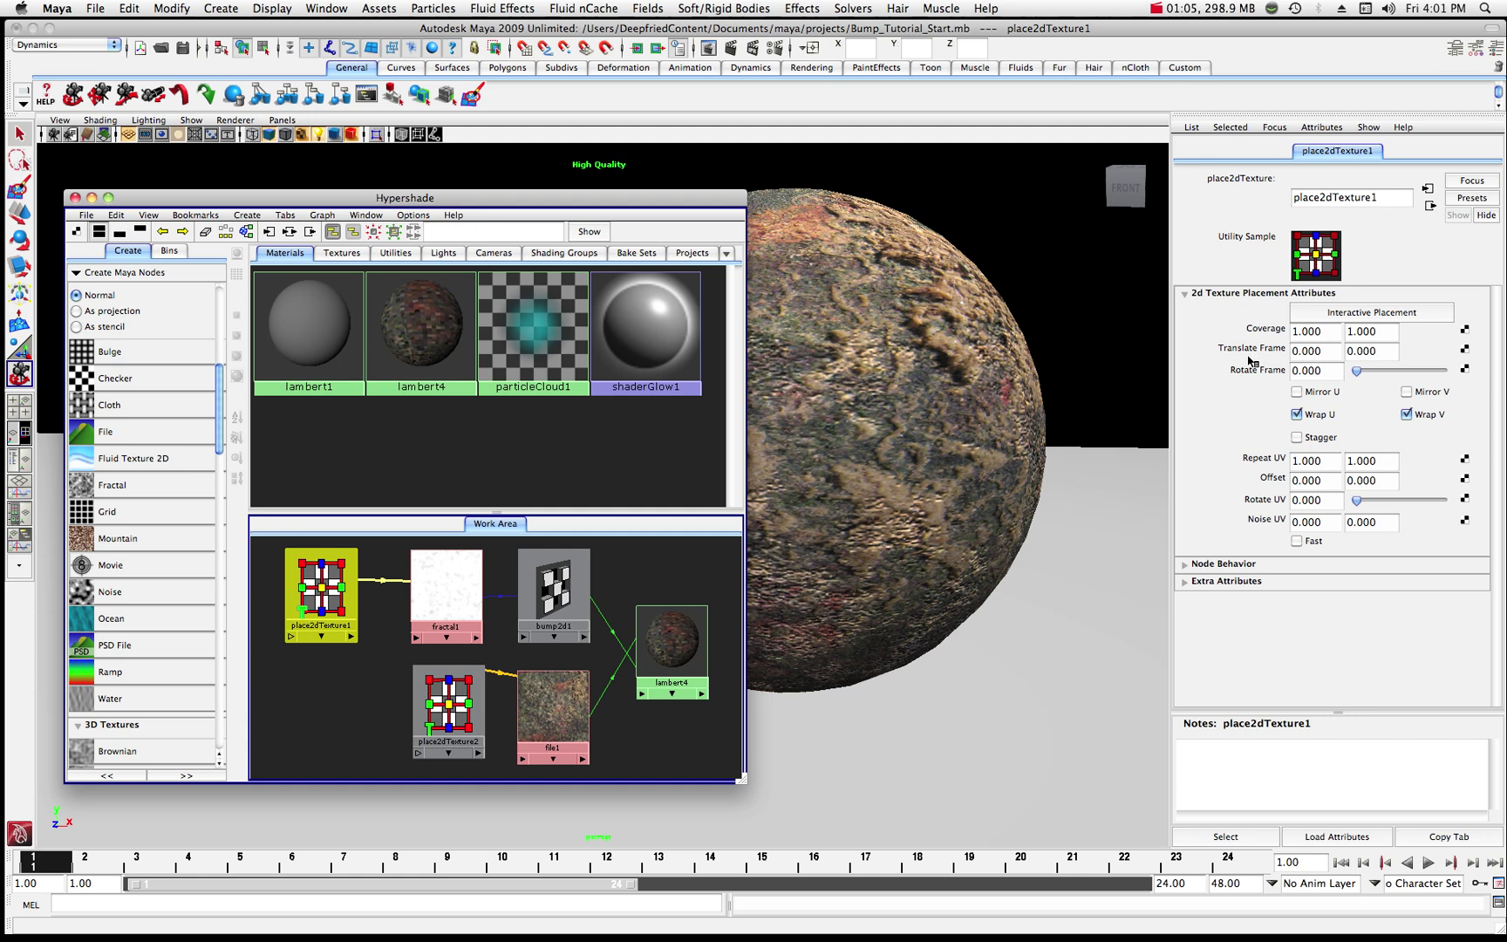
- Set place2dTexture1's Rotate Frame to 201.468 and Rotate UV to 115.596, then select fractal1
left_click_drag(1357, 373, 1365, 372)
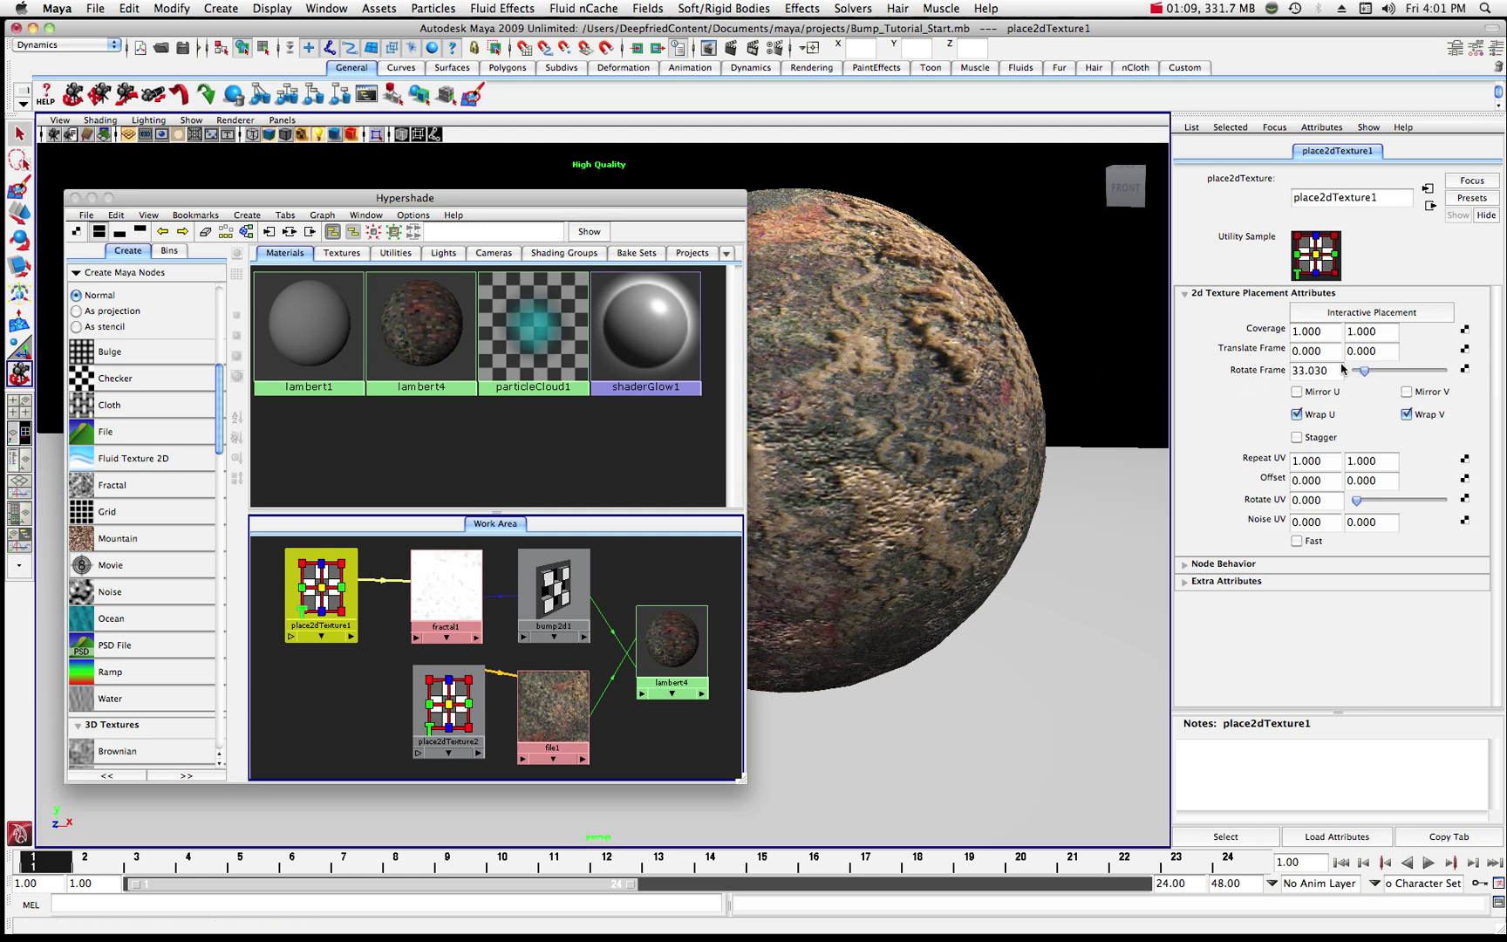
left_click_drag(1366, 375, 1404, 381)
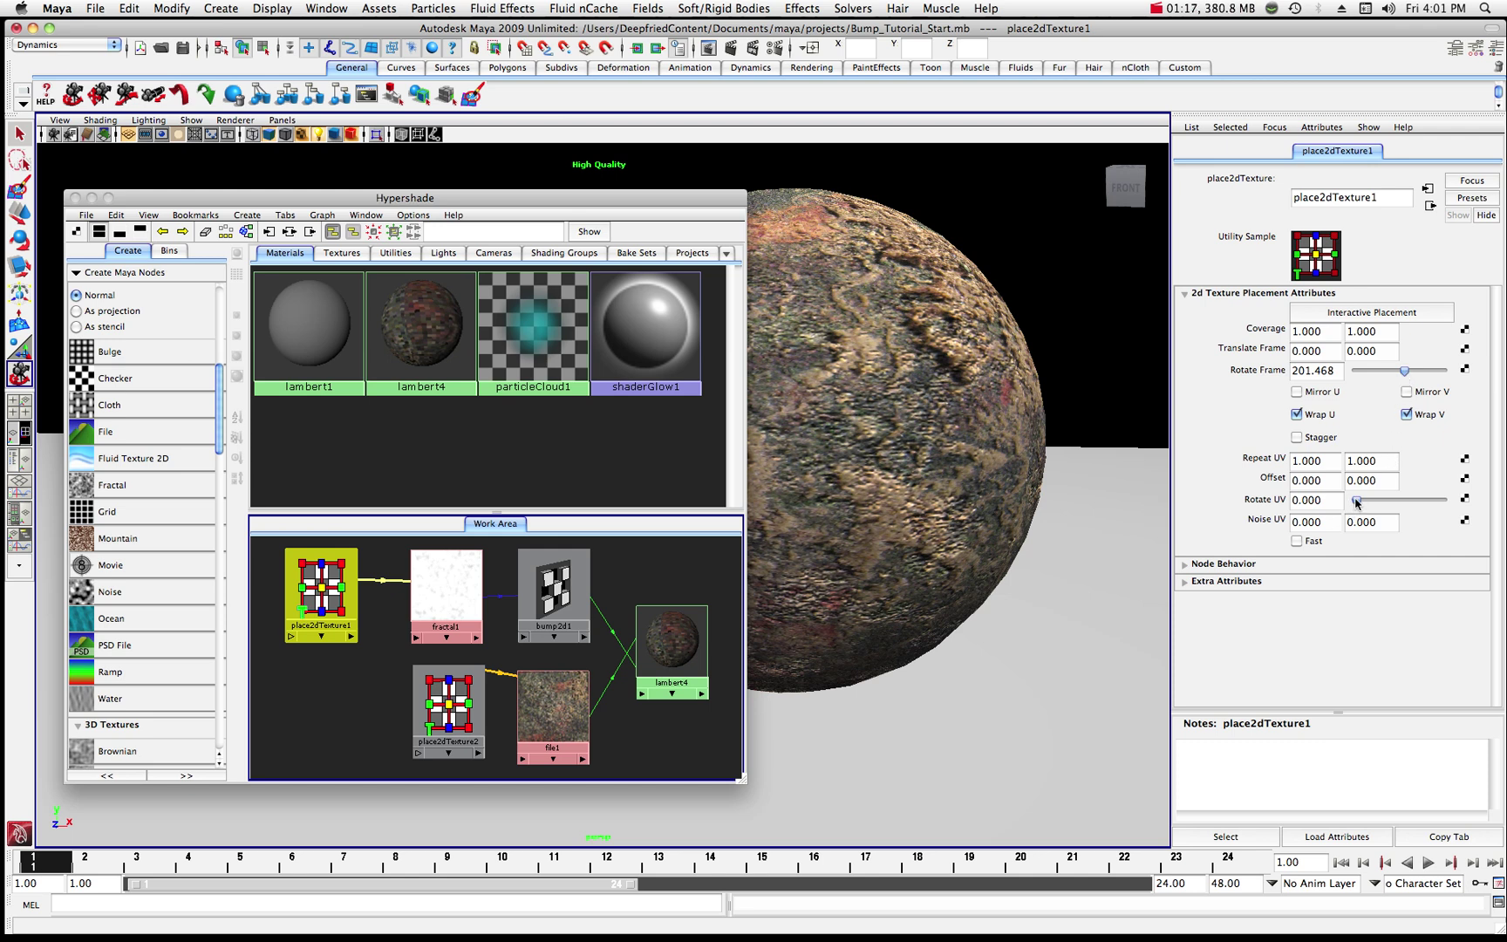
left_click_drag(1356, 501, 1385, 502)
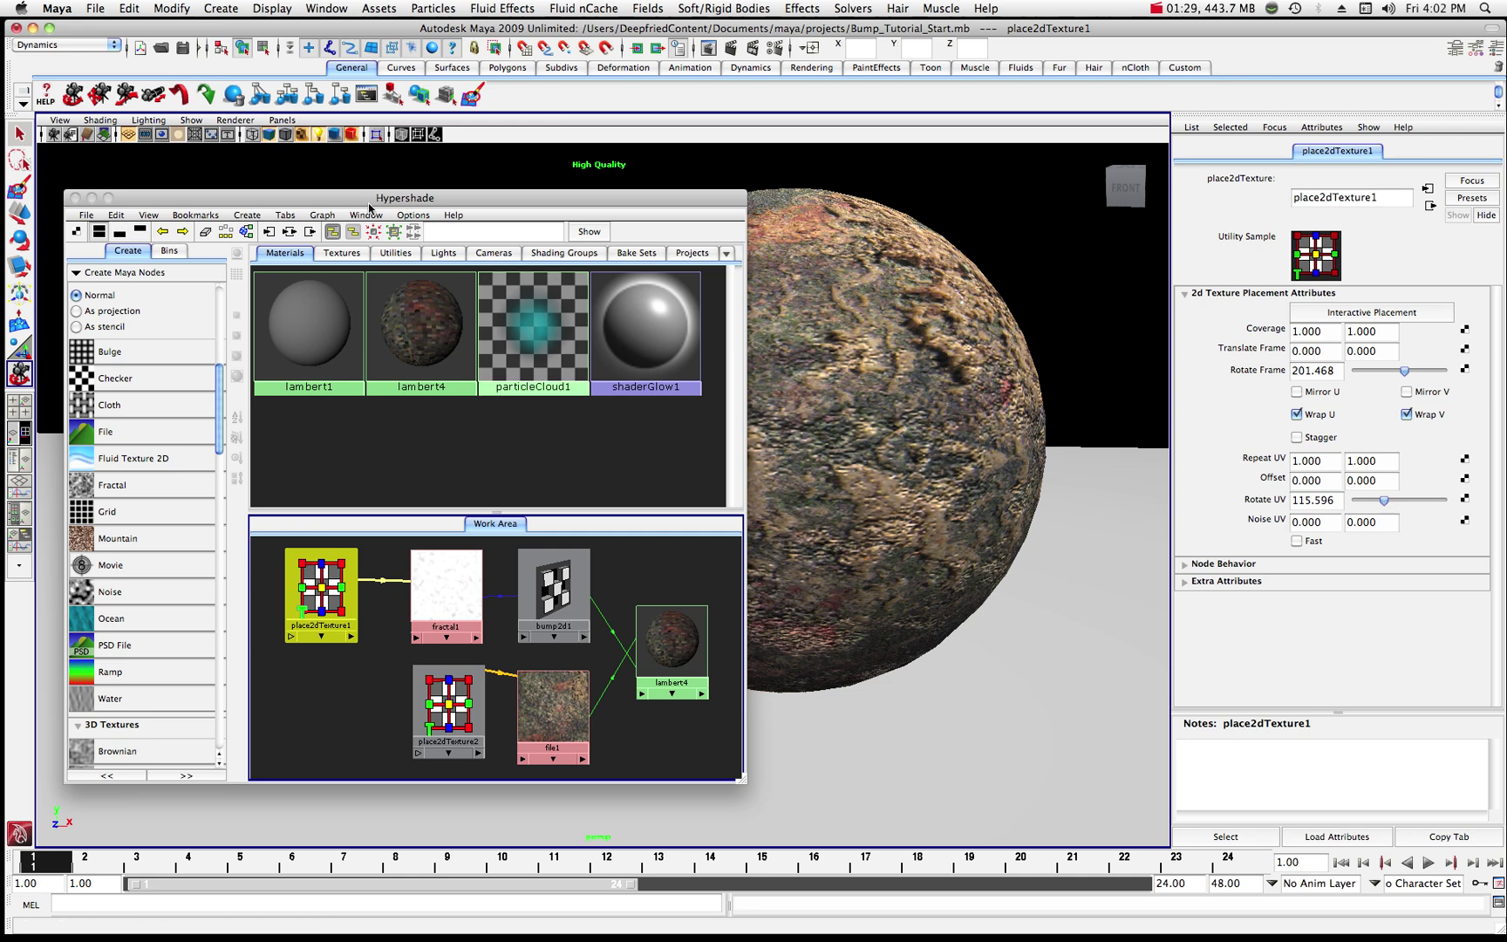
left_click_drag(296, 199, 408, 211)
left_click(900, 330)
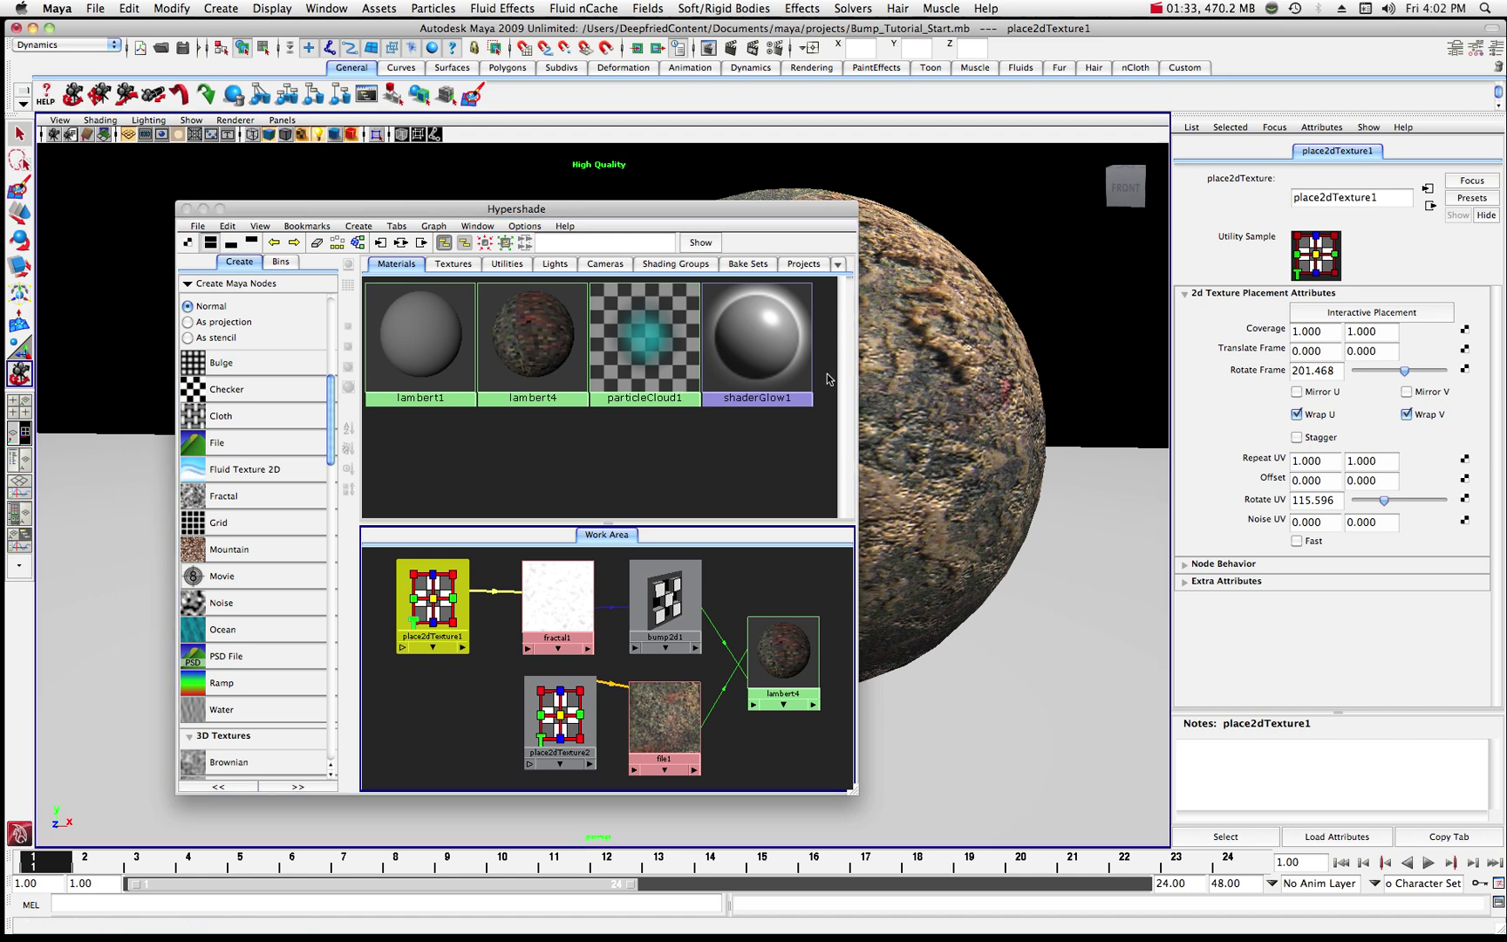
left_click(562, 602)
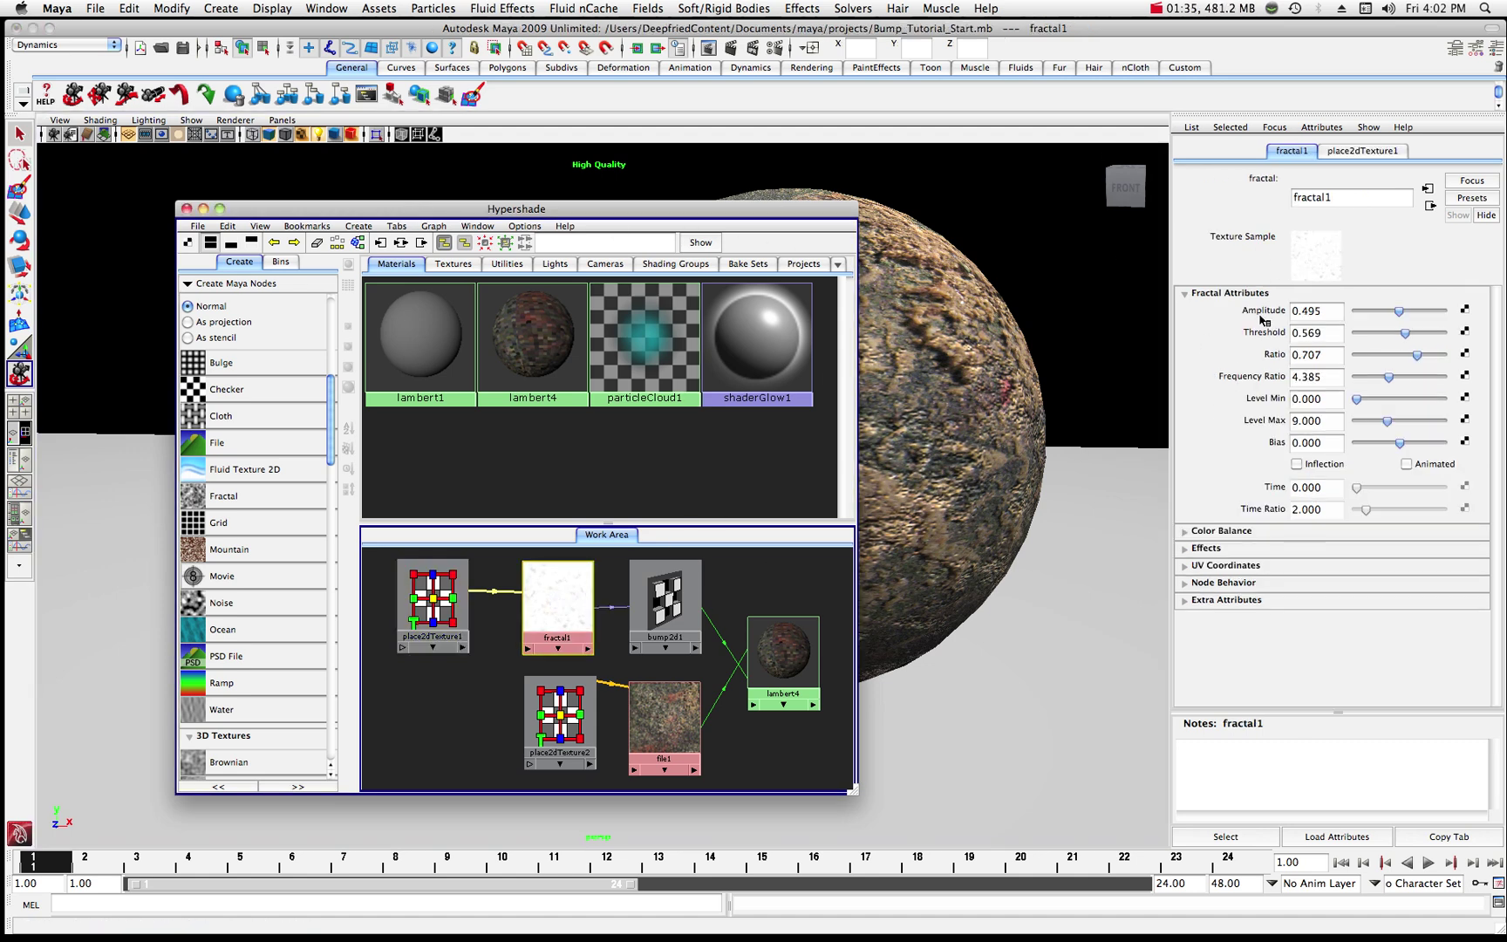
- Set bump2d1's Bump Depth to 3.807 and orbit the perspective view to inspect the sphere
left_click(665, 601)
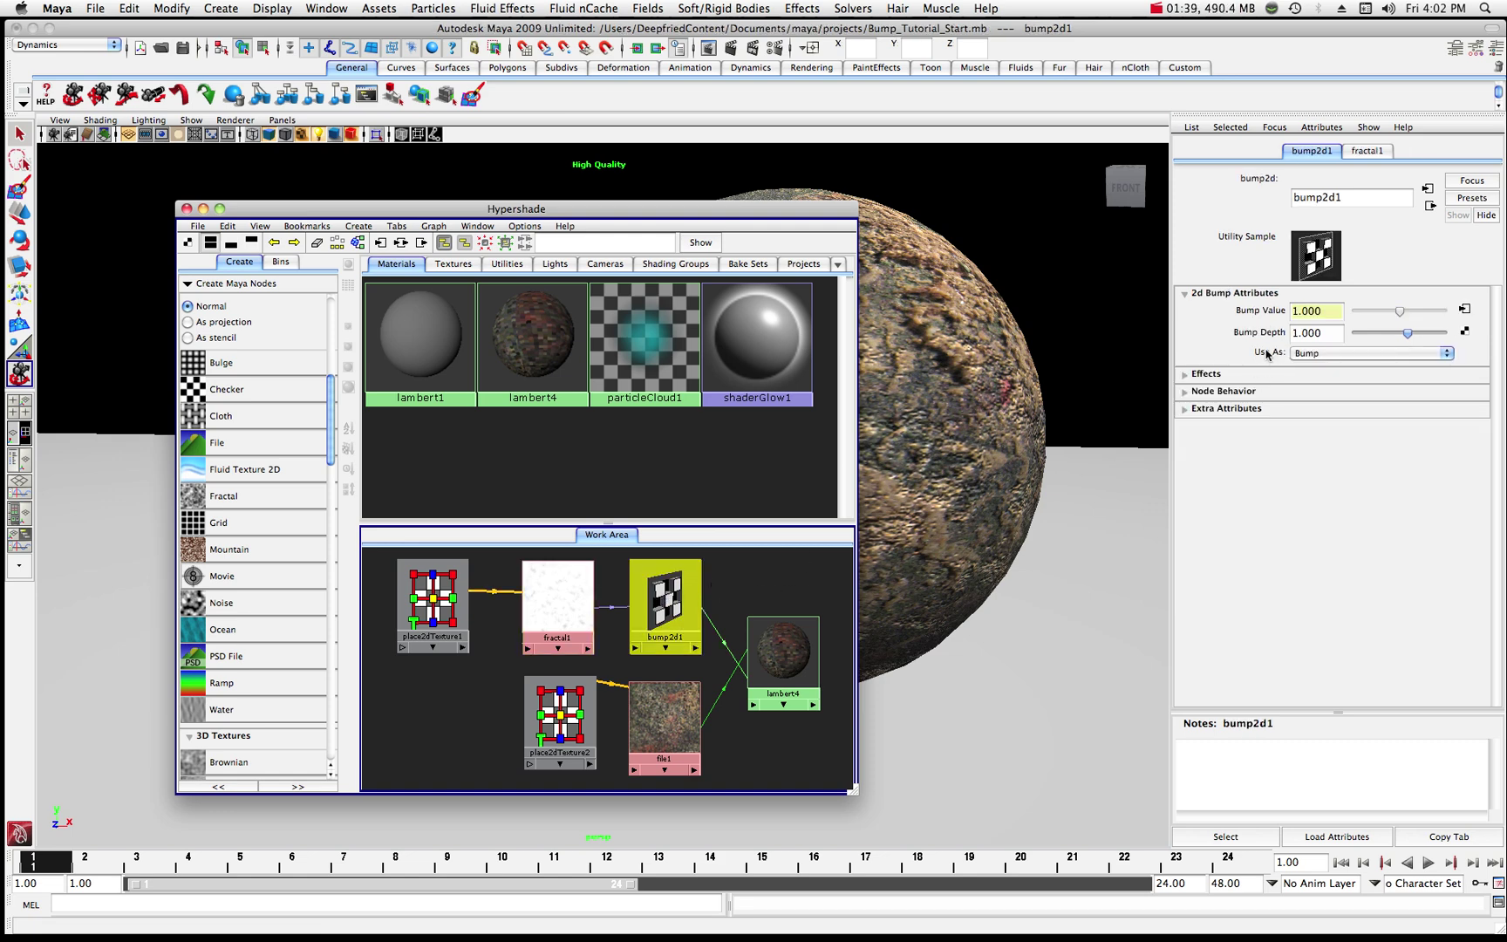
left_click_drag(1407, 337, 1431, 338)
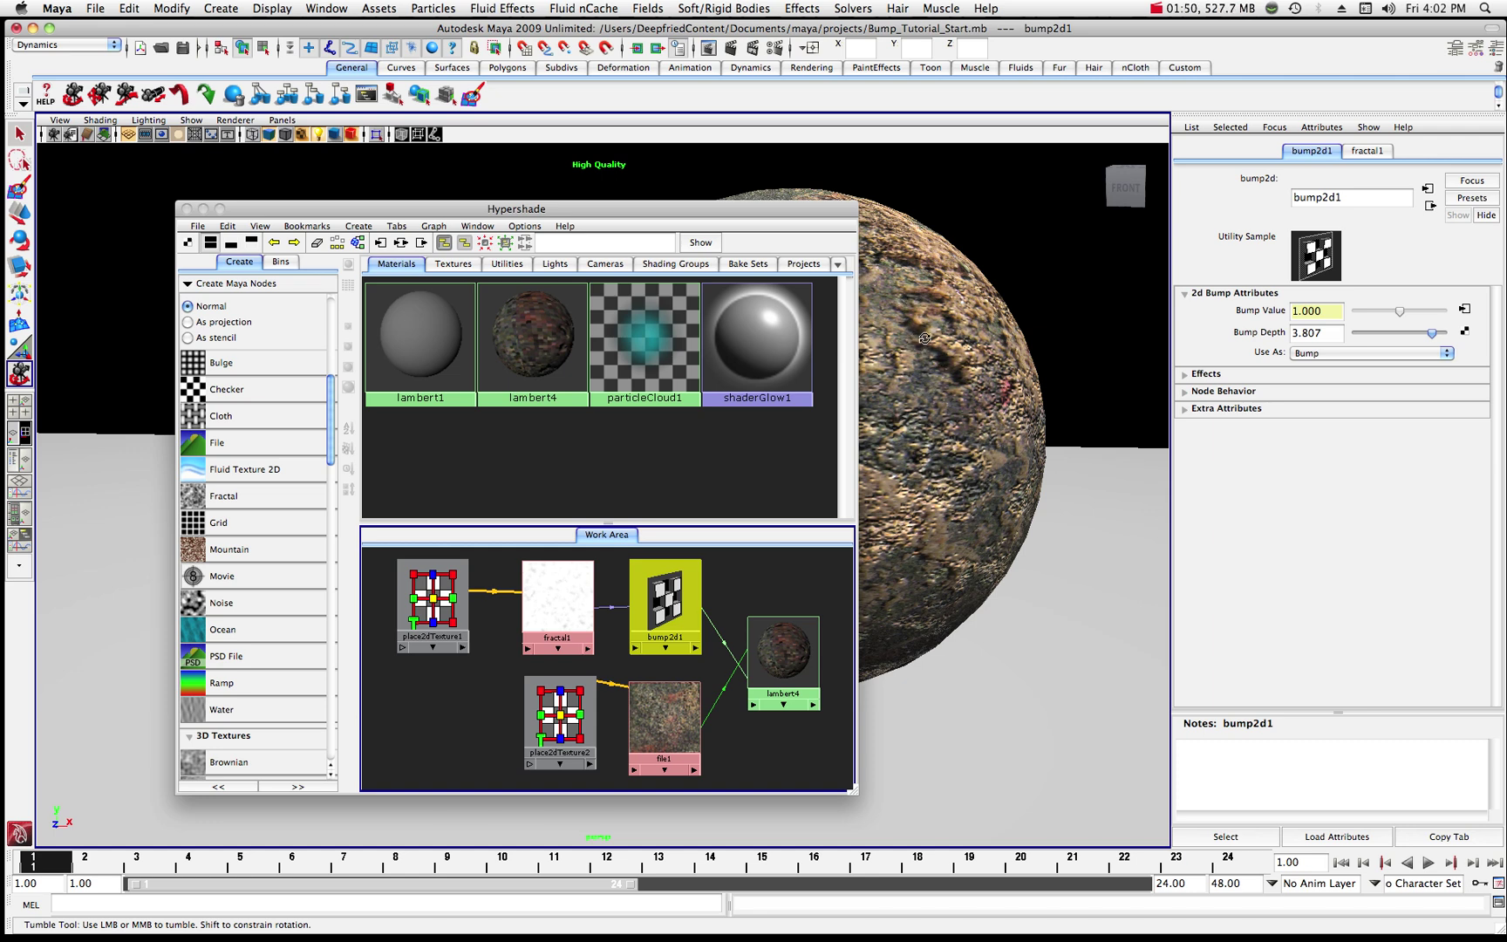
left_click_drag(427, 212, 1505, 237)
left_click_drag(373, 444, 440, 455, "alt")
left_click_drag(815, 447, 752, 468, "alt")
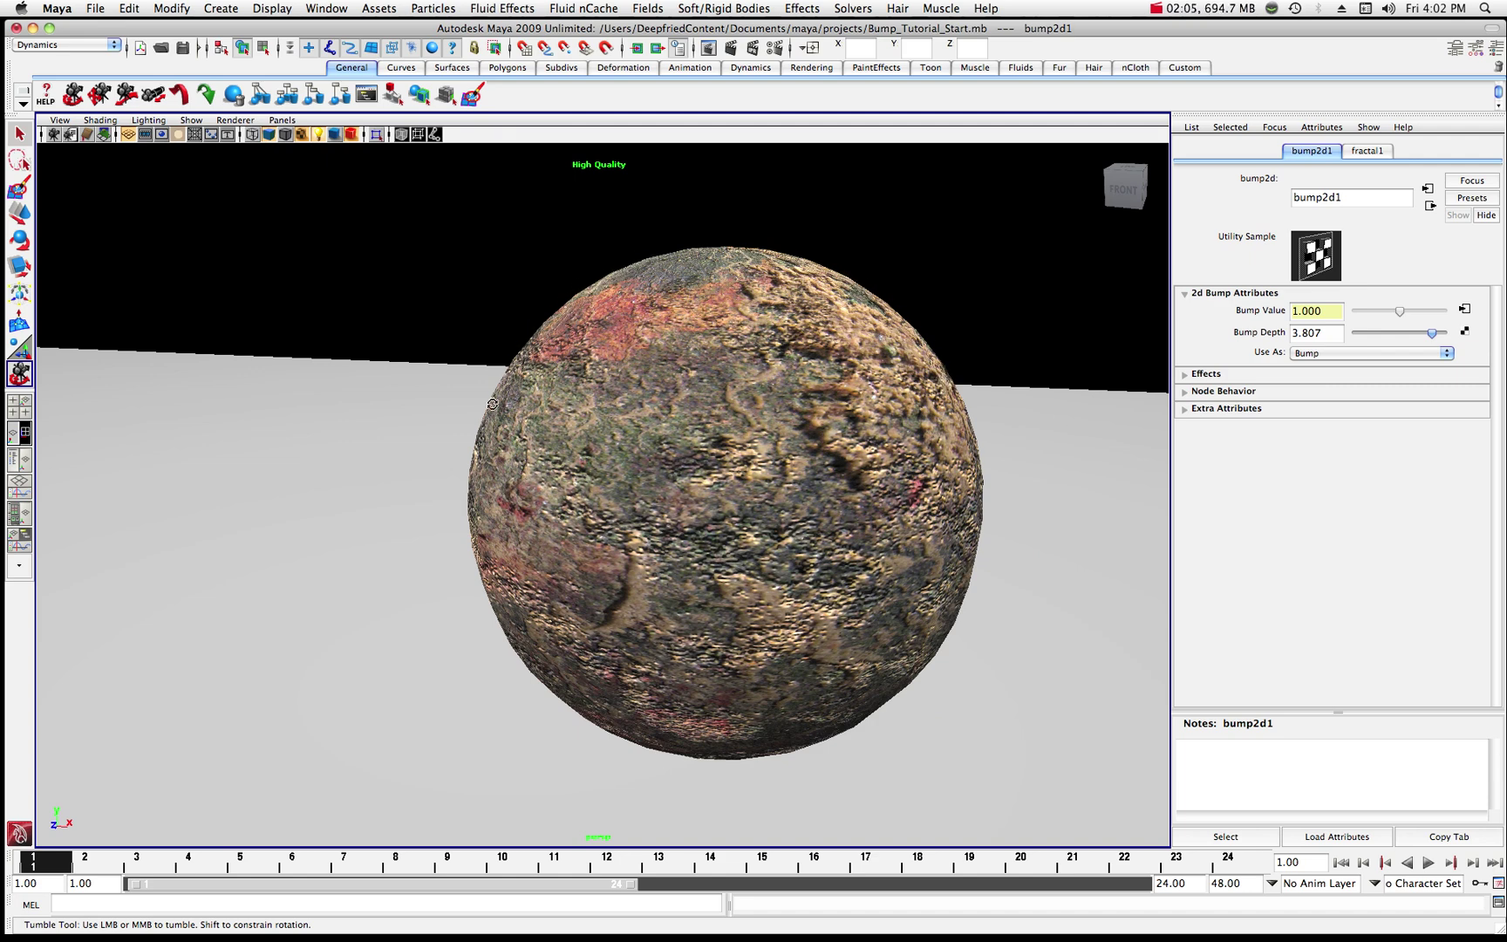
left_click_drag(720, 446, 662, 442)
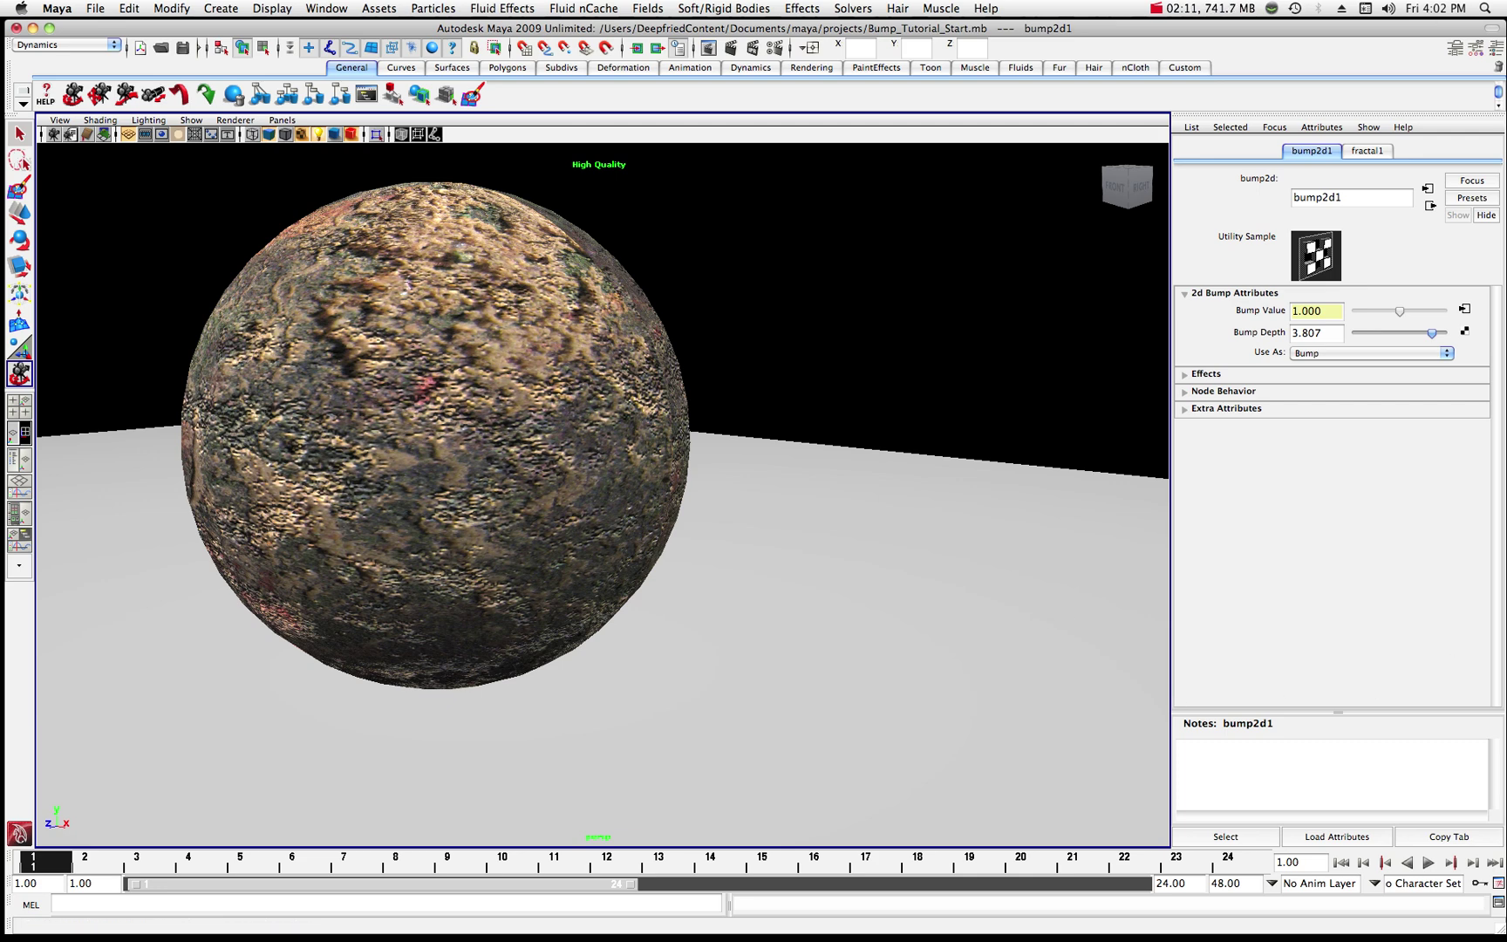
left_click_drag(1181, 165, 928, 187)
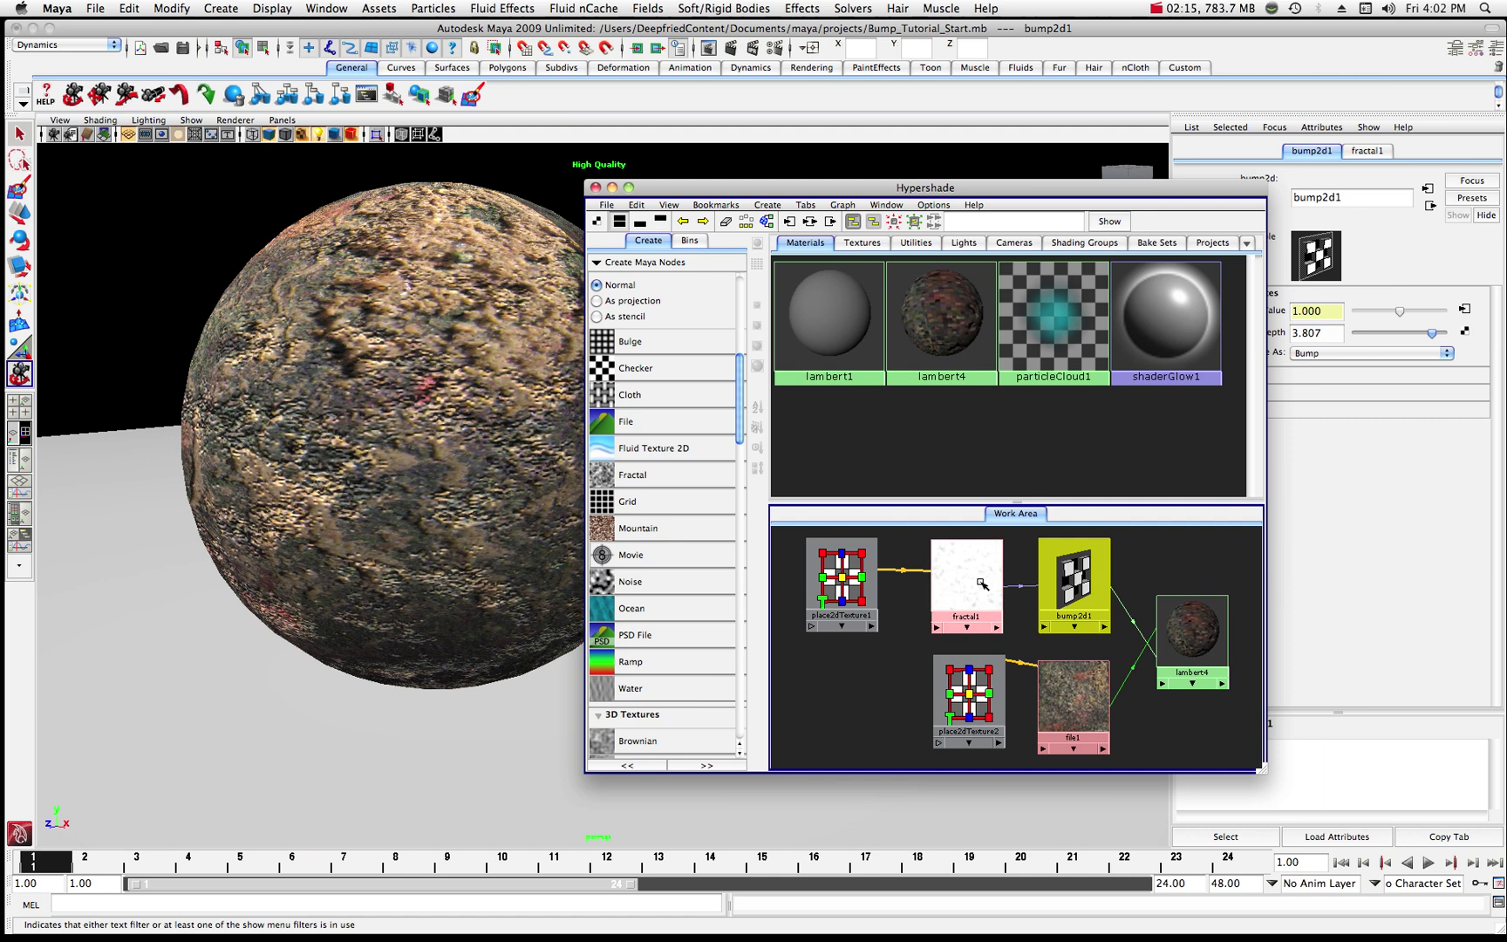
- Clear the graph, then regraph lambert4's input and output connections
left_click(846, 207)
left_click(850, 245)
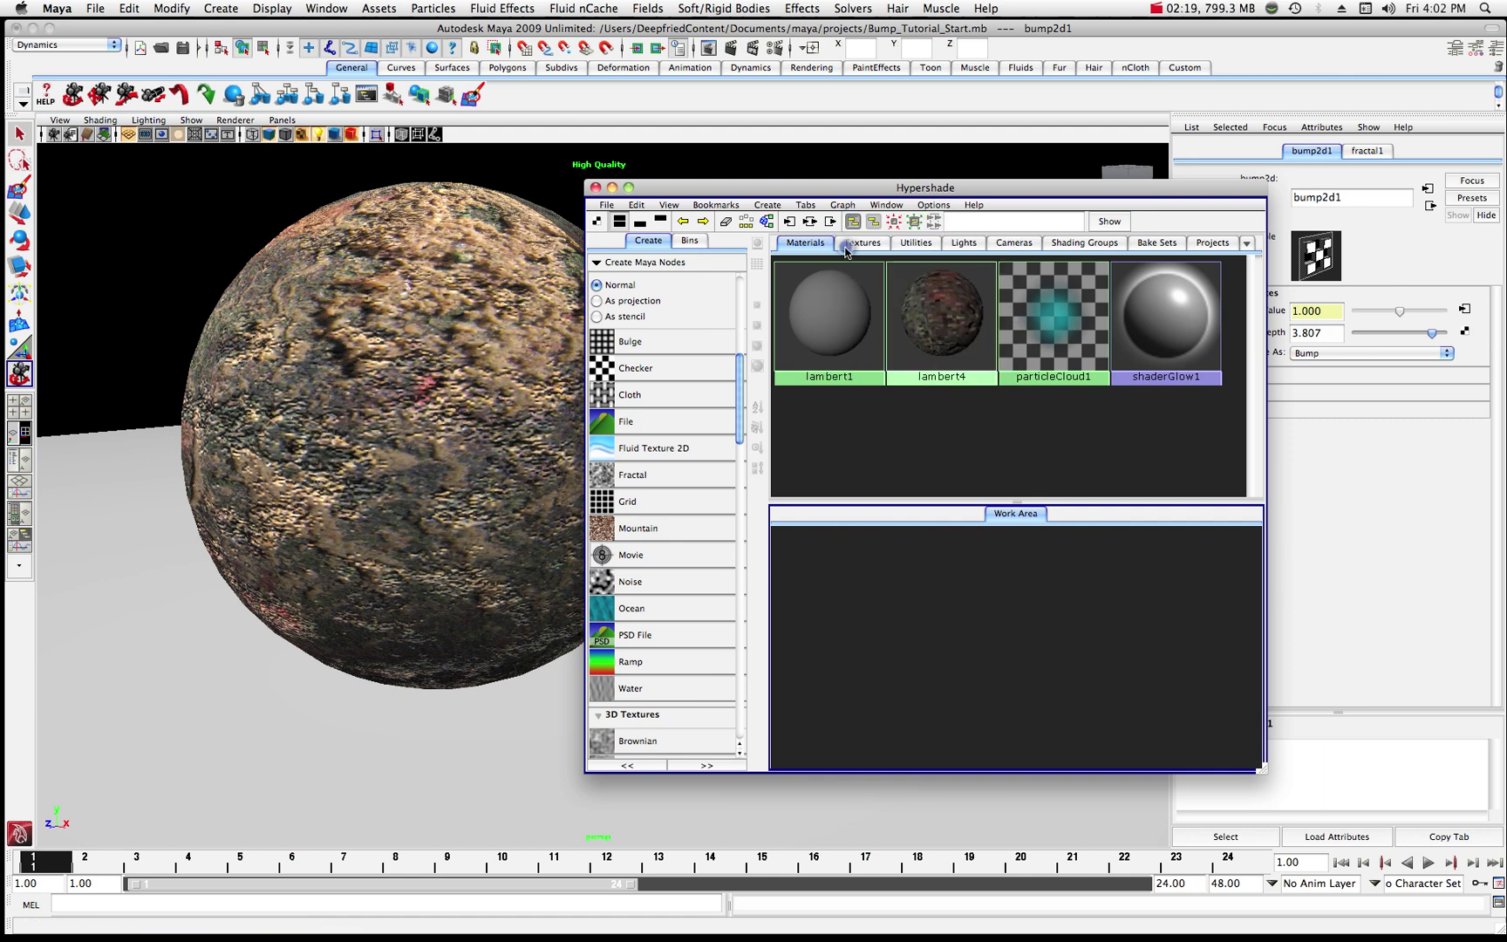
left_click(944, 316)
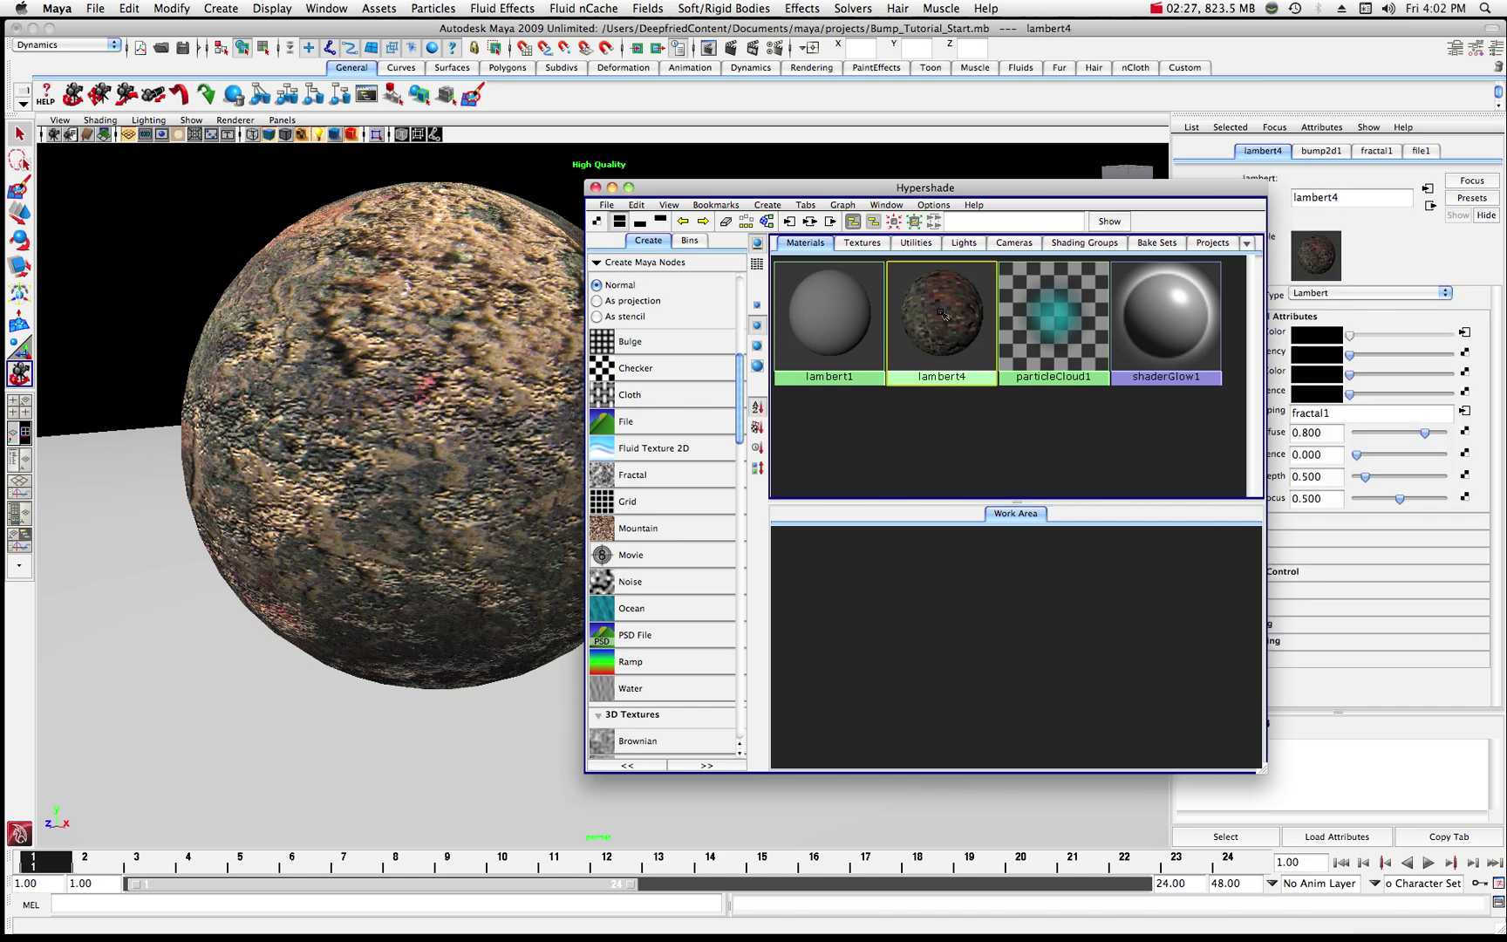
left_click(843, 205)
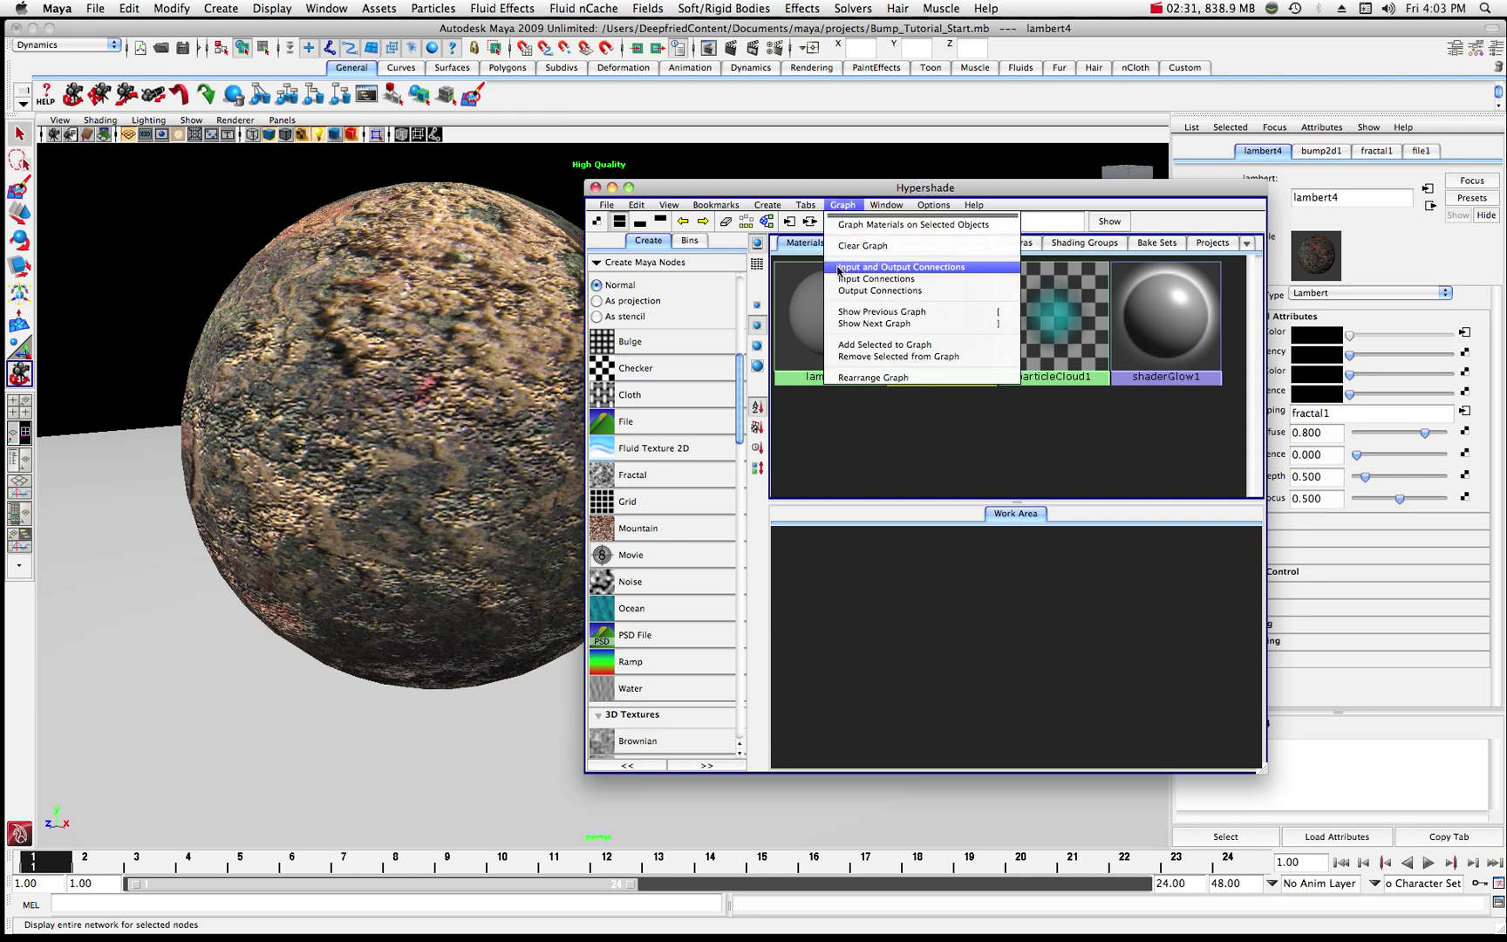
left_click(920, 268)
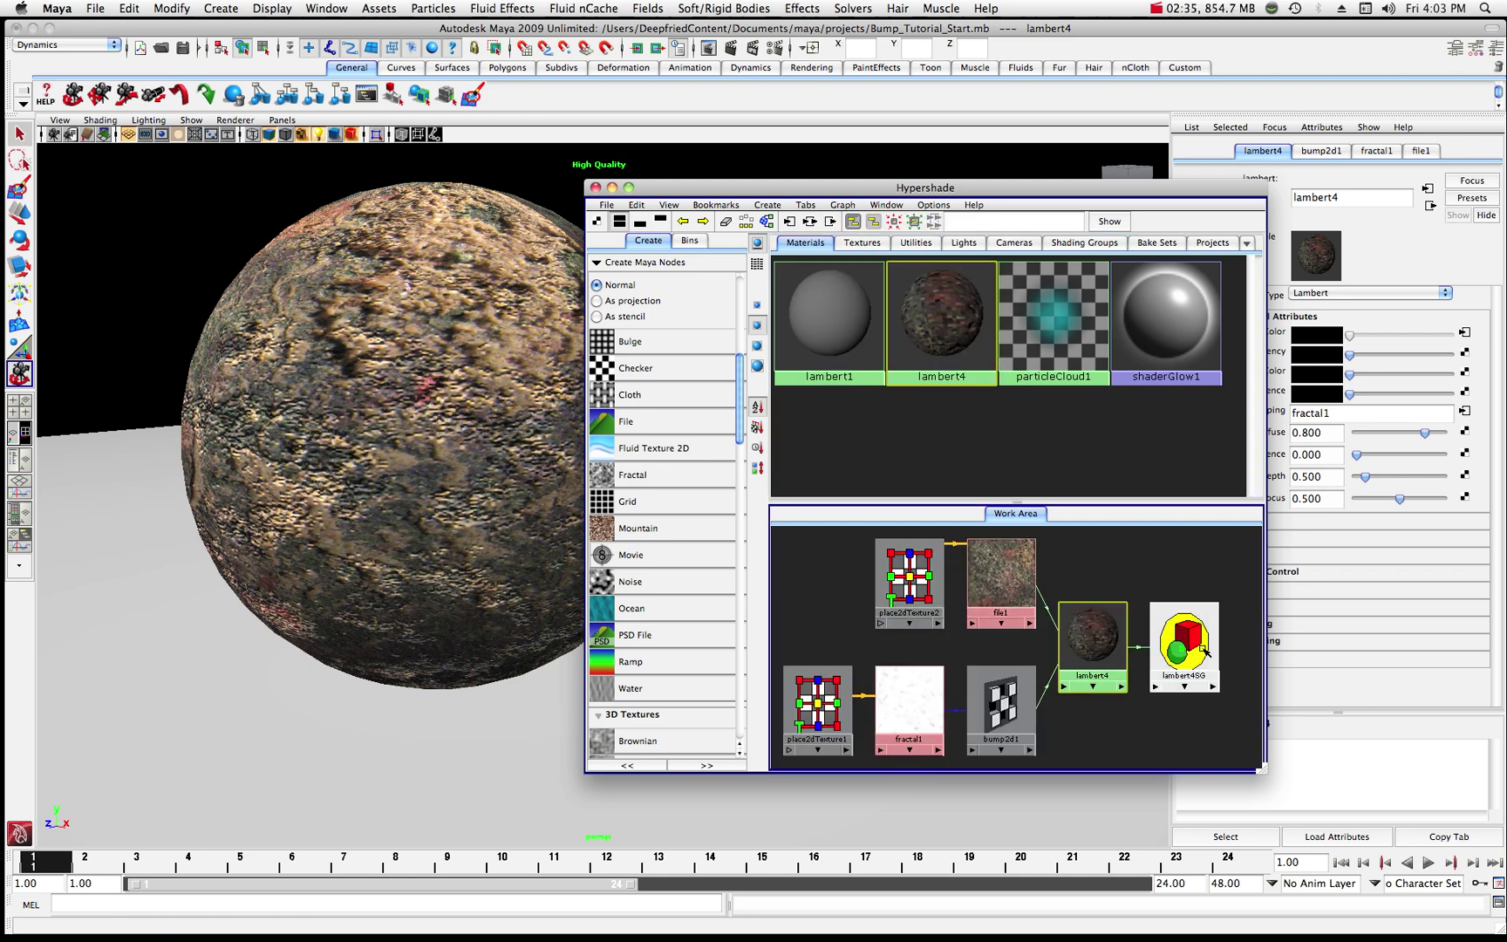
- Select the bump2d1, fractal1 and place2dTexture1 nodes, then clear the graph again
left_click(995, 723)
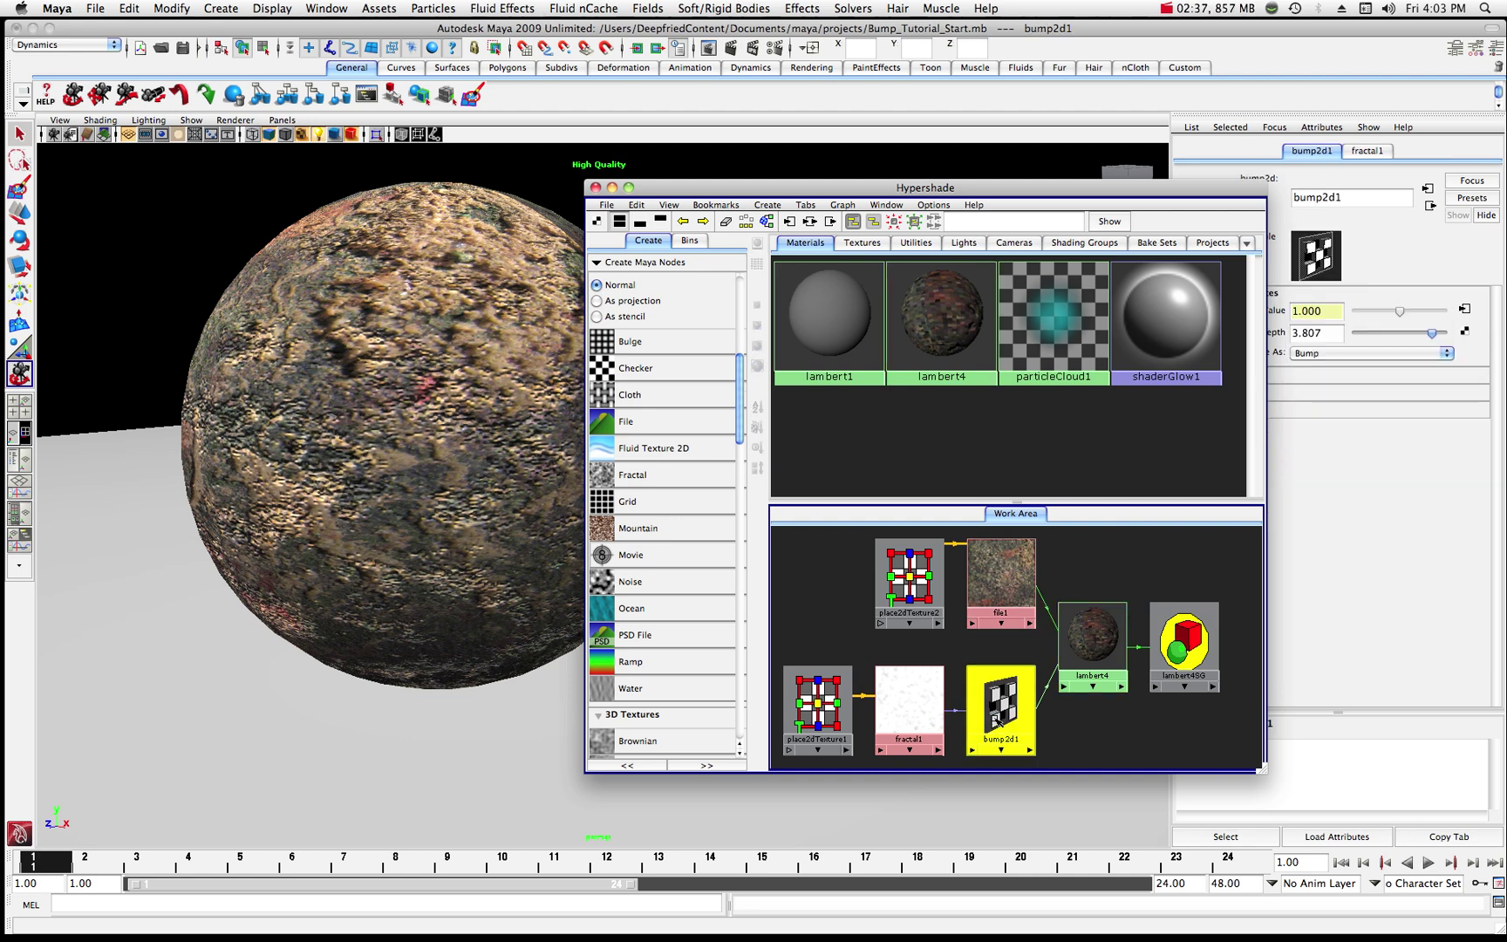
left_click(921, 714)
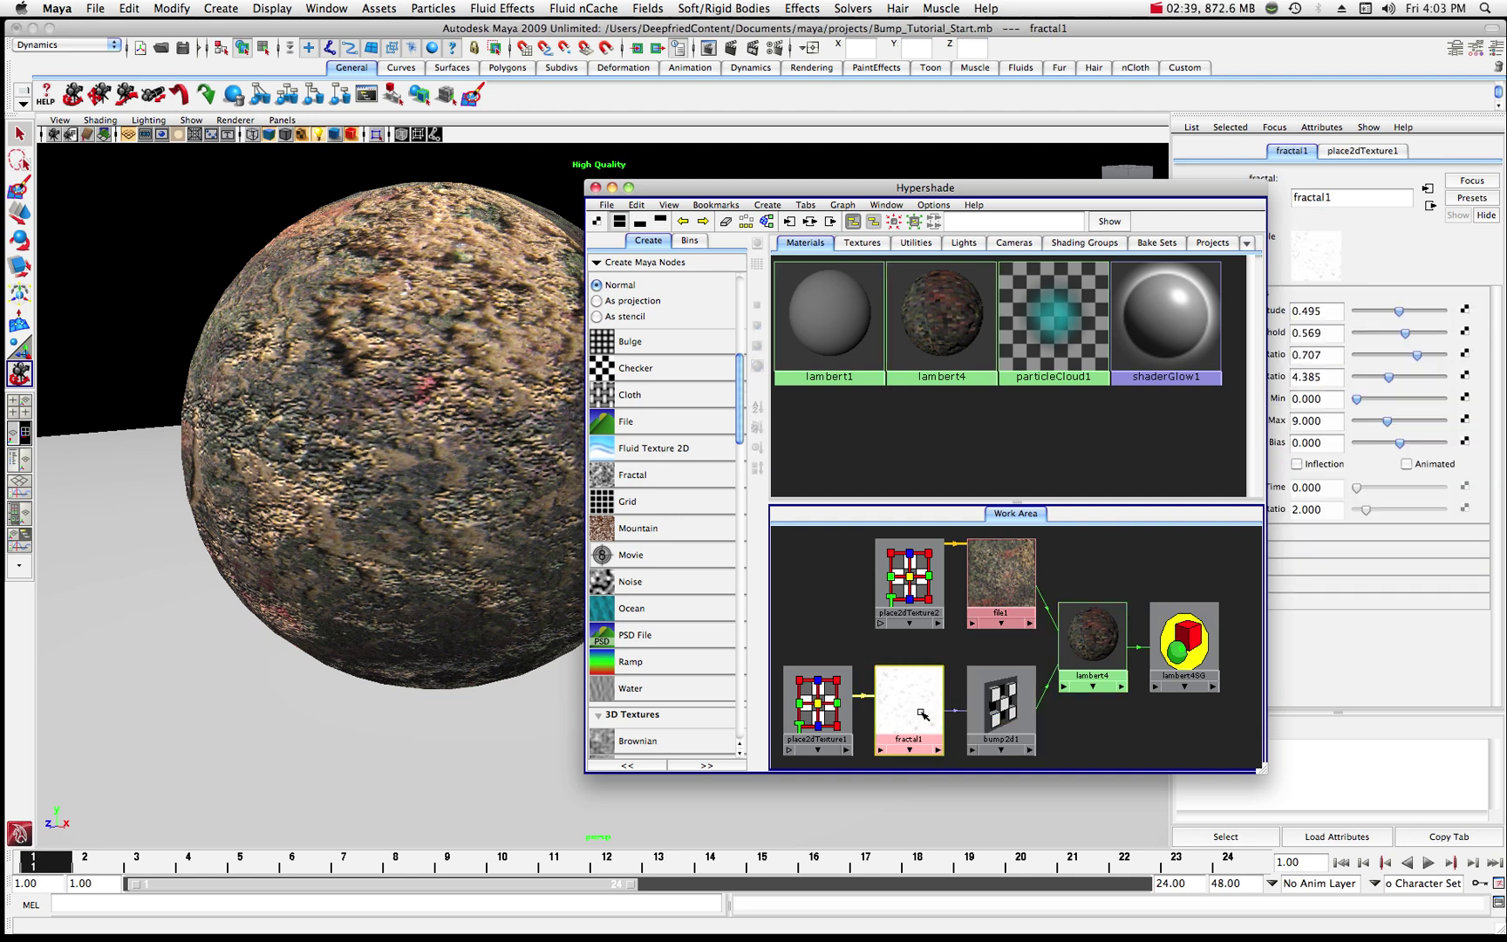
left_click(829, 712)
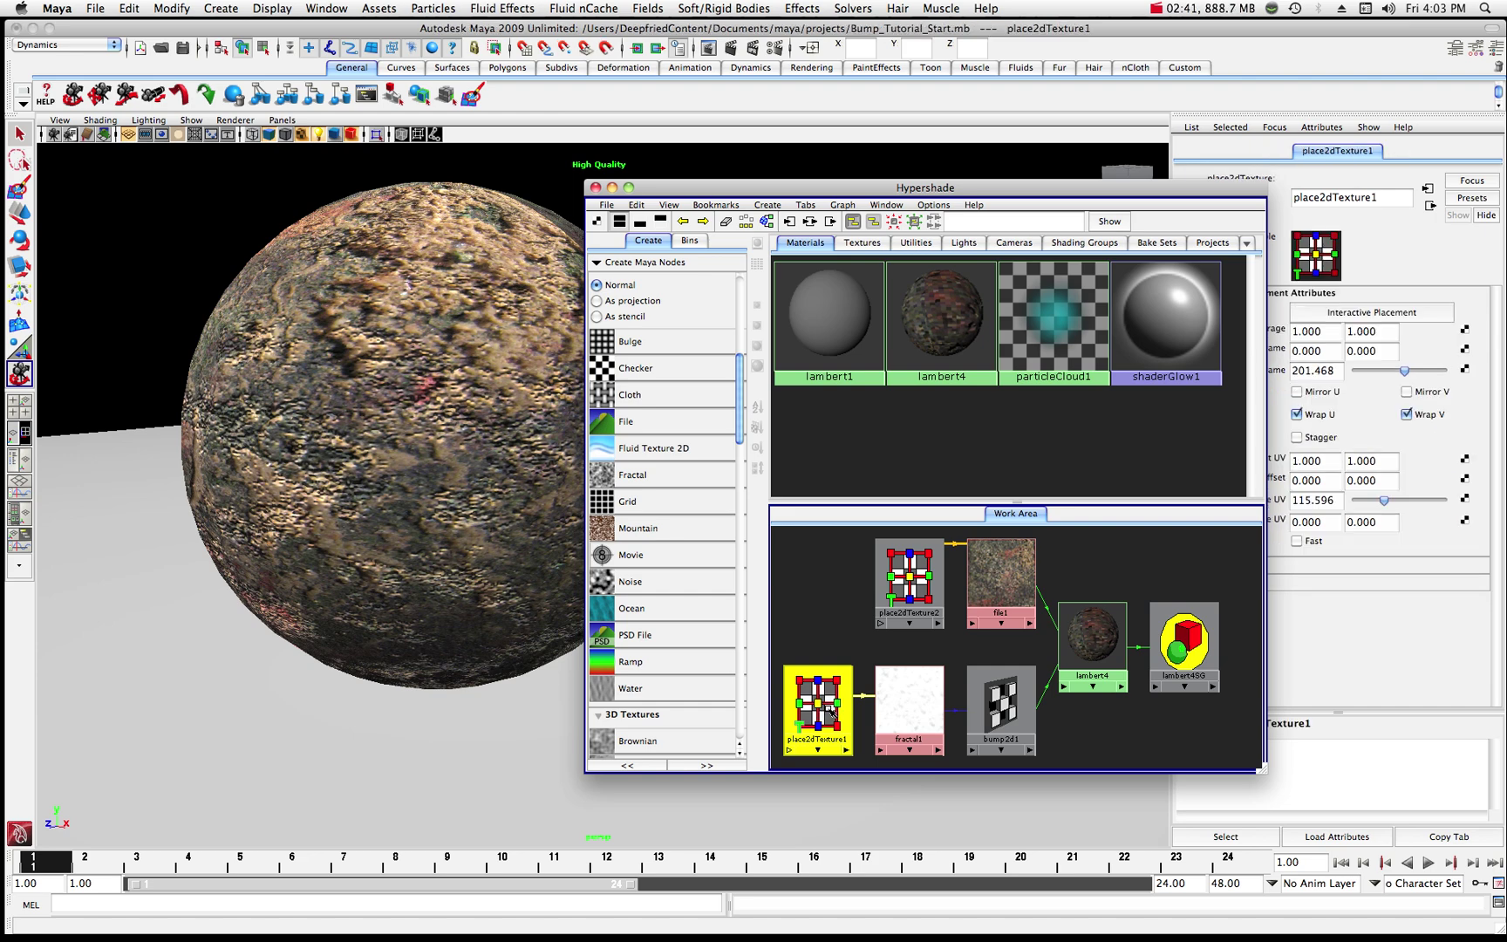
left_click(842, 204)
left_click(852, 245)
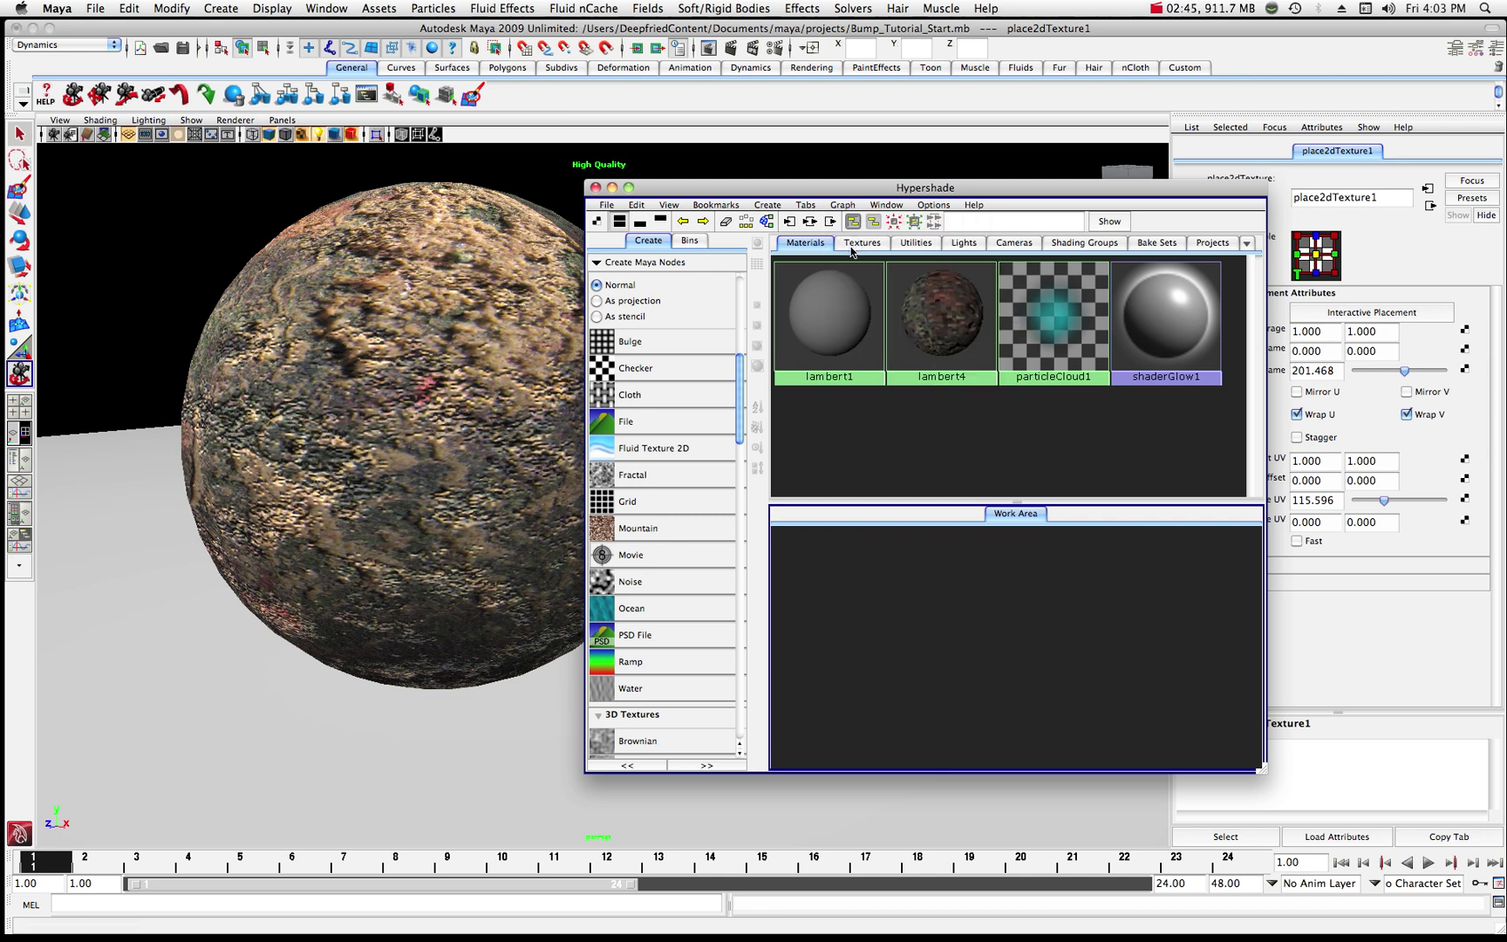
- Create a new Lambert material, lambert5, from the Create Maya Nodes list
left_click_drag(739, 187, 802, 166)
left_click_drag(801, 389, 801, 304)
left_click(673, 366)
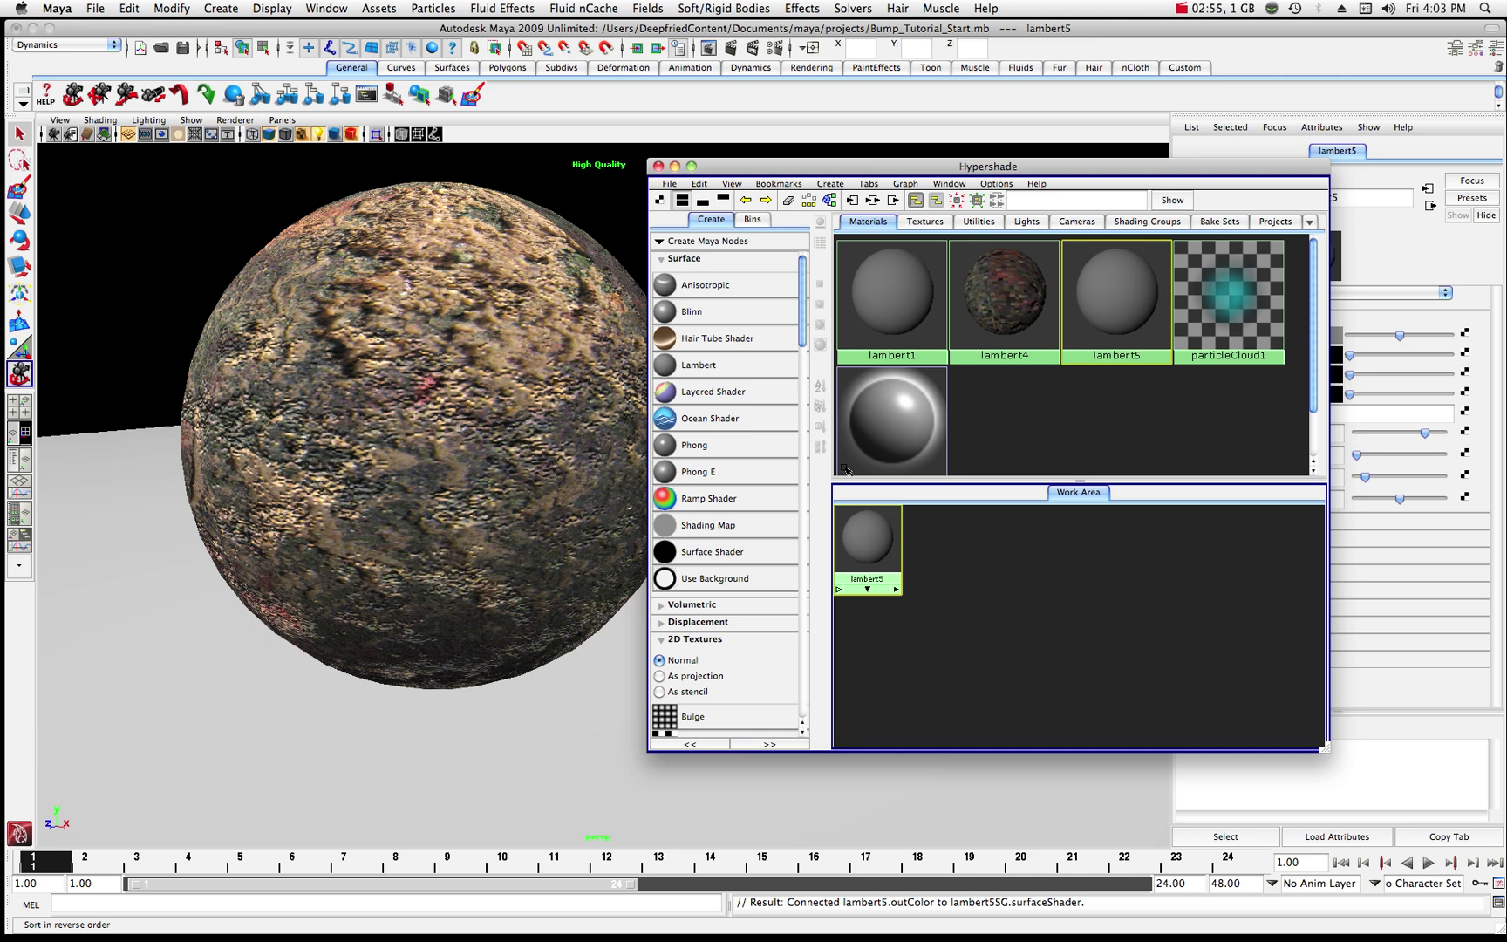
left_click_drag(804, 334, 804, 368)
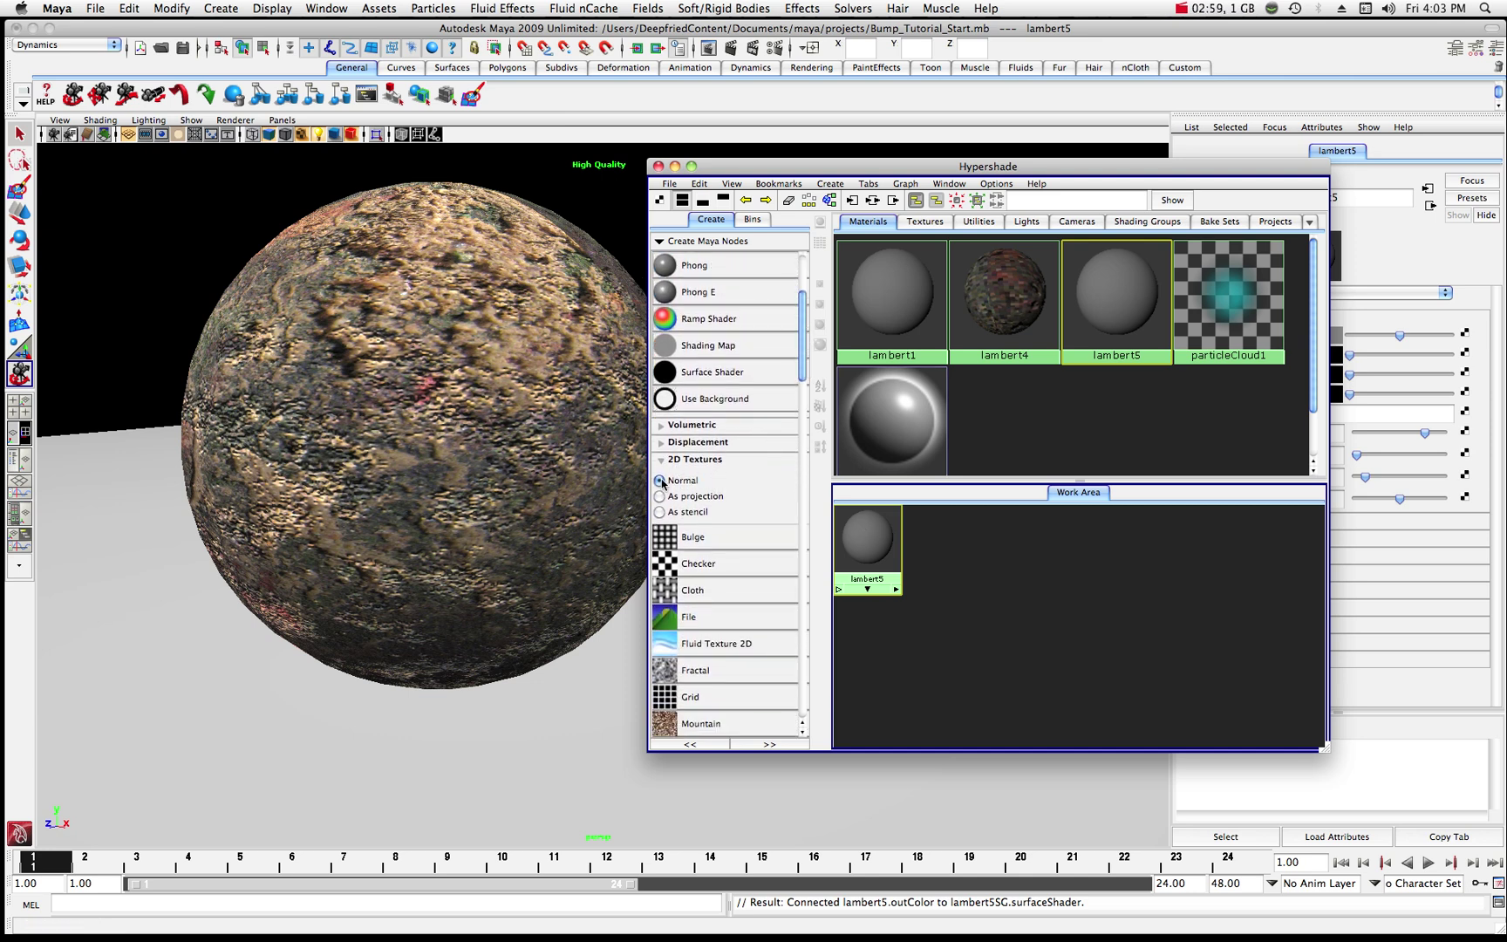
left_click_drag(803, 373, 805, 489)
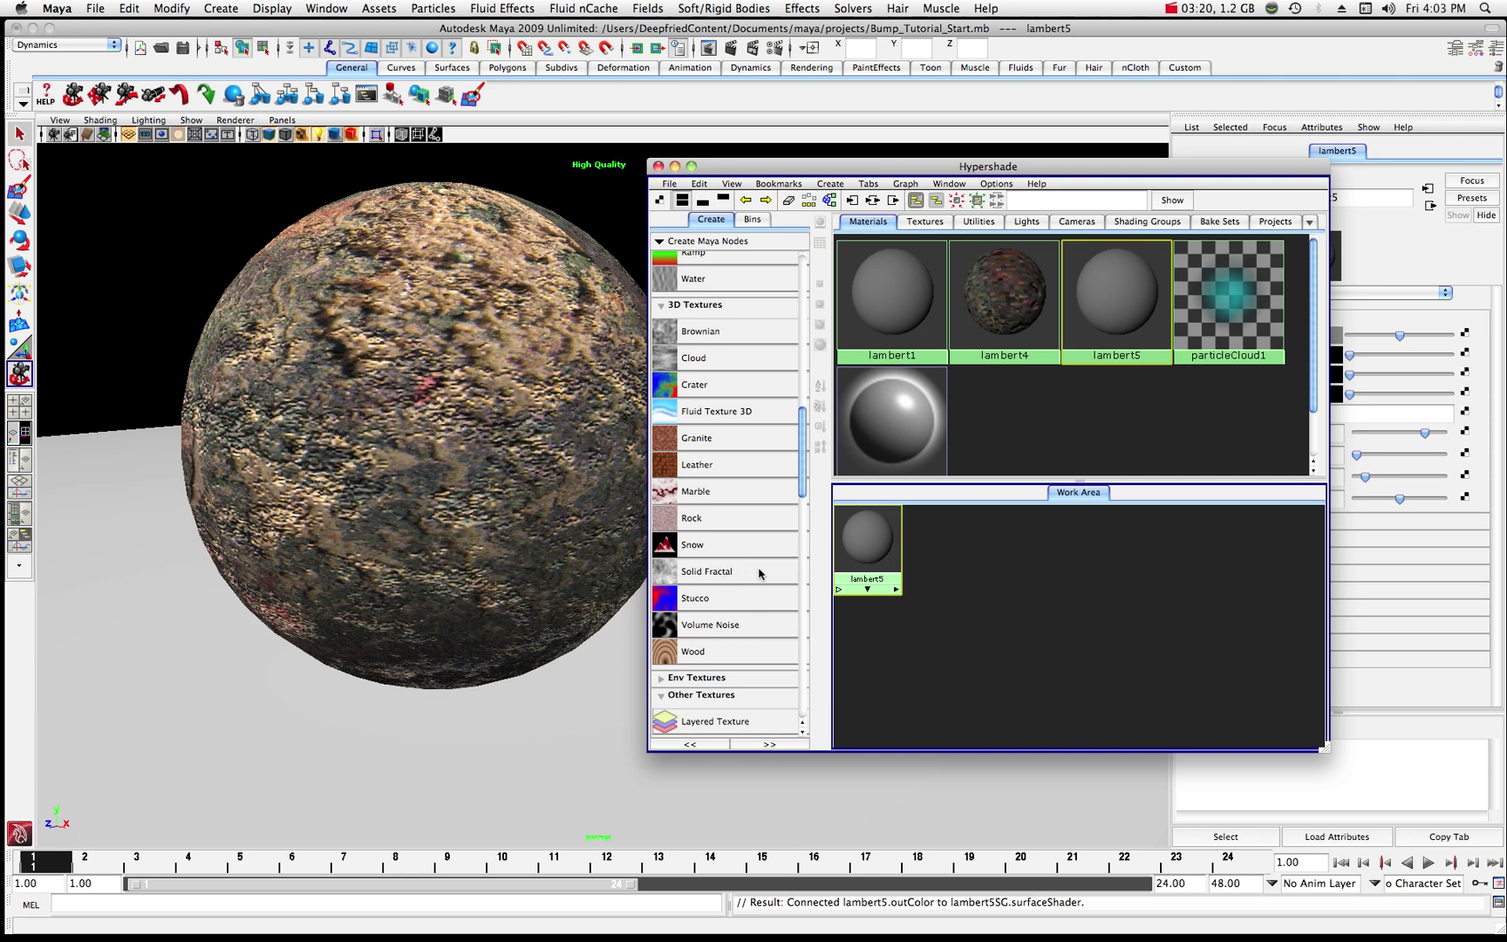
- Create a Solid Fractal texture, arrange it beside lambert5, and drag it onto lambert5
left_click(706, 572)
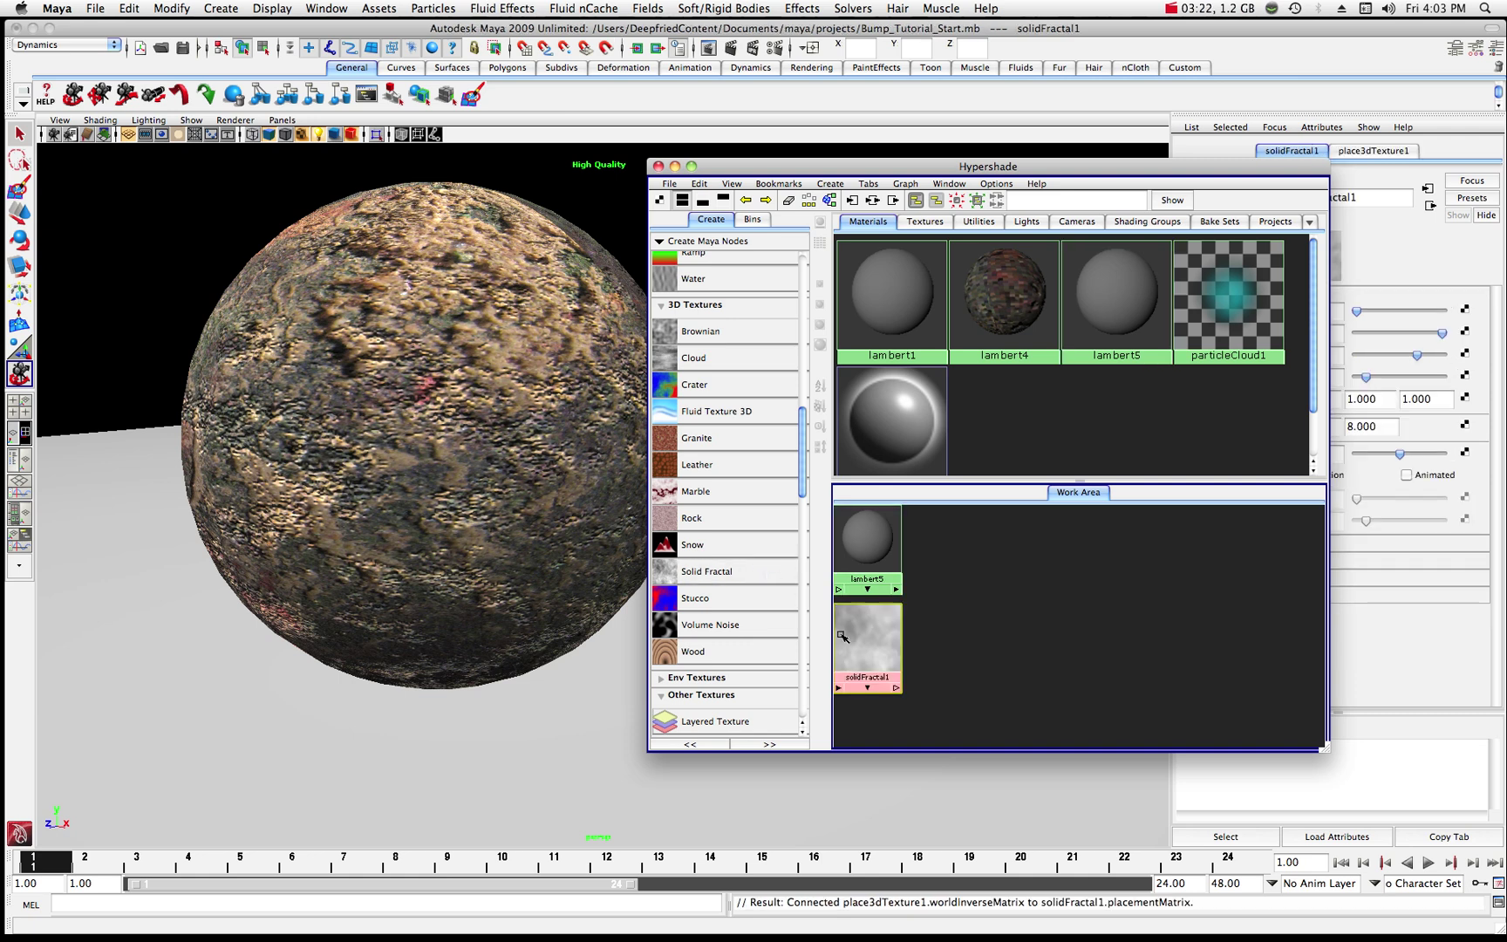
left_click_drag(872, 639, 1056, 646)
scroll(1058, 645, "down", 2)
left_click_drag(920, 641, 1001, 645)
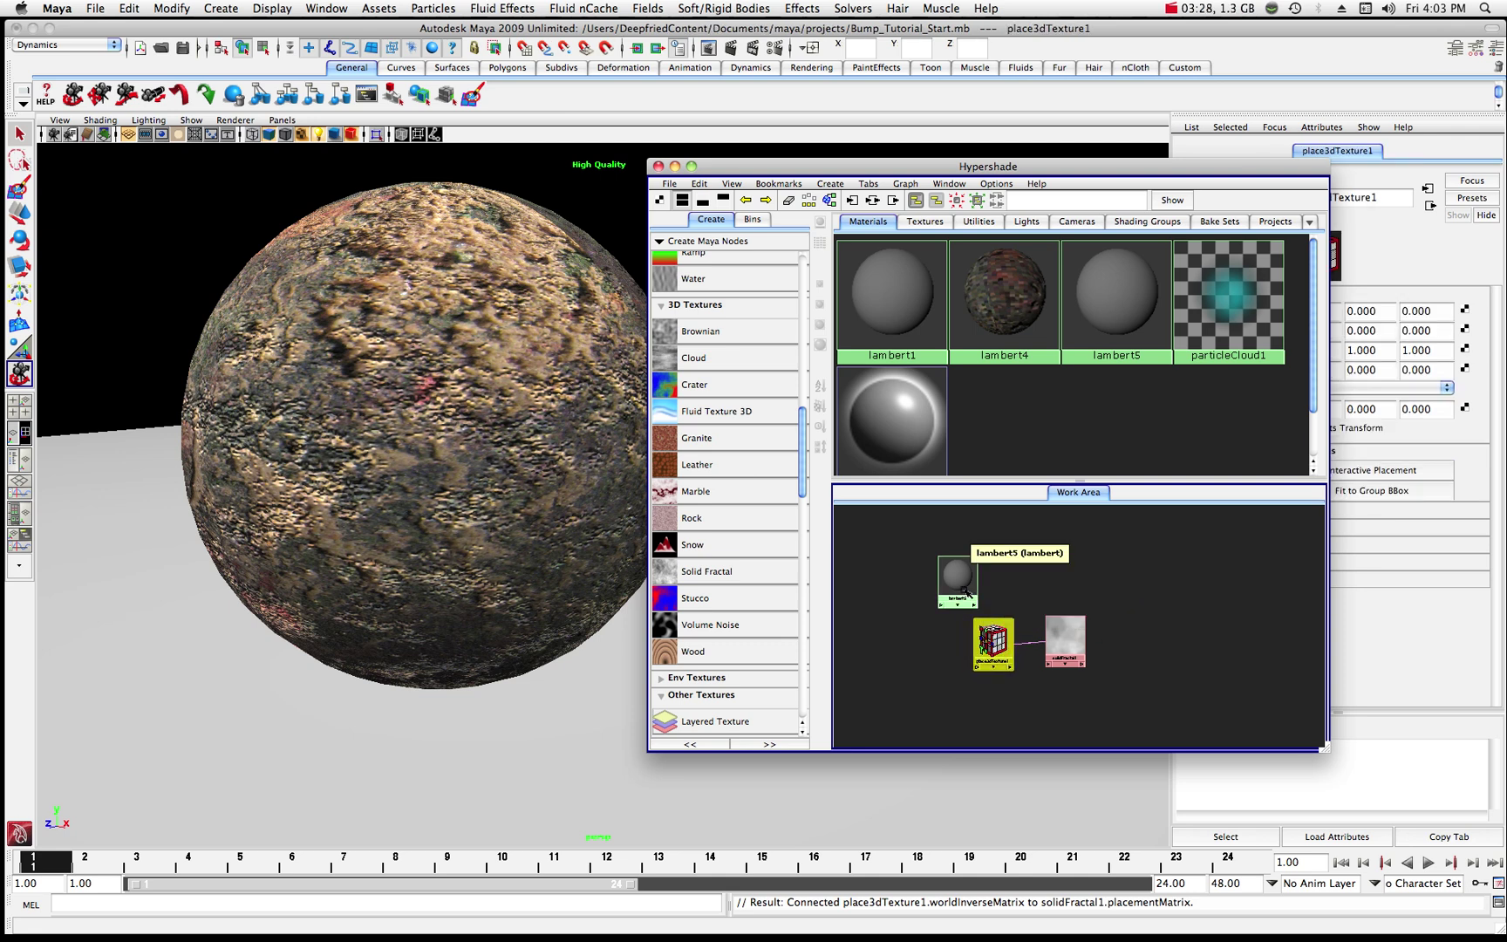
left_click_drag(955, 577, 1149, 639)
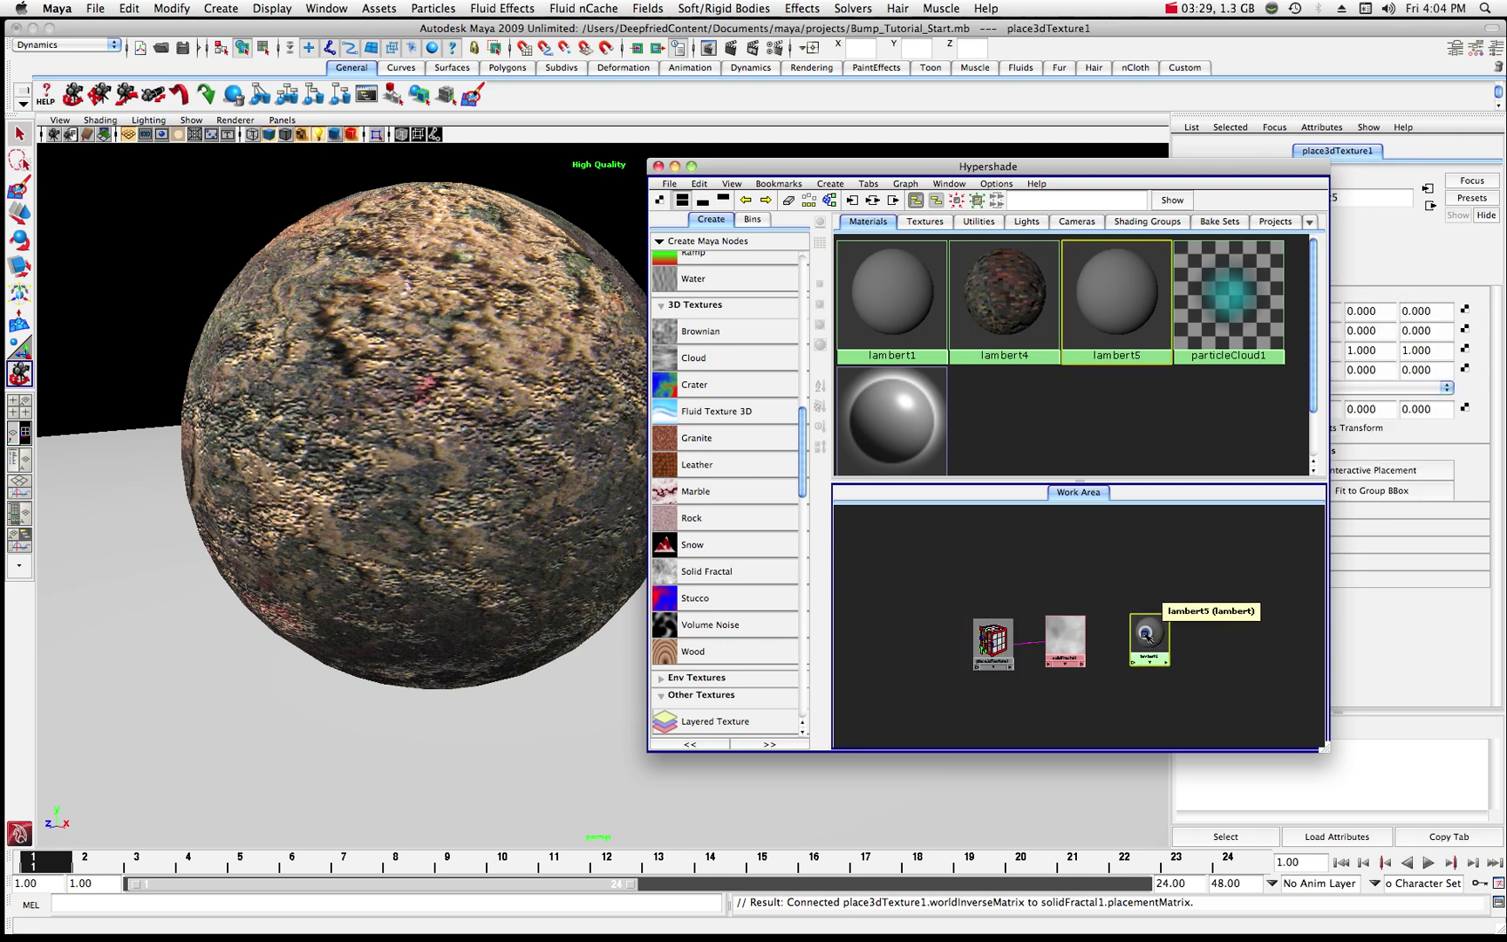
scroll(1097, 641, "up", 5)
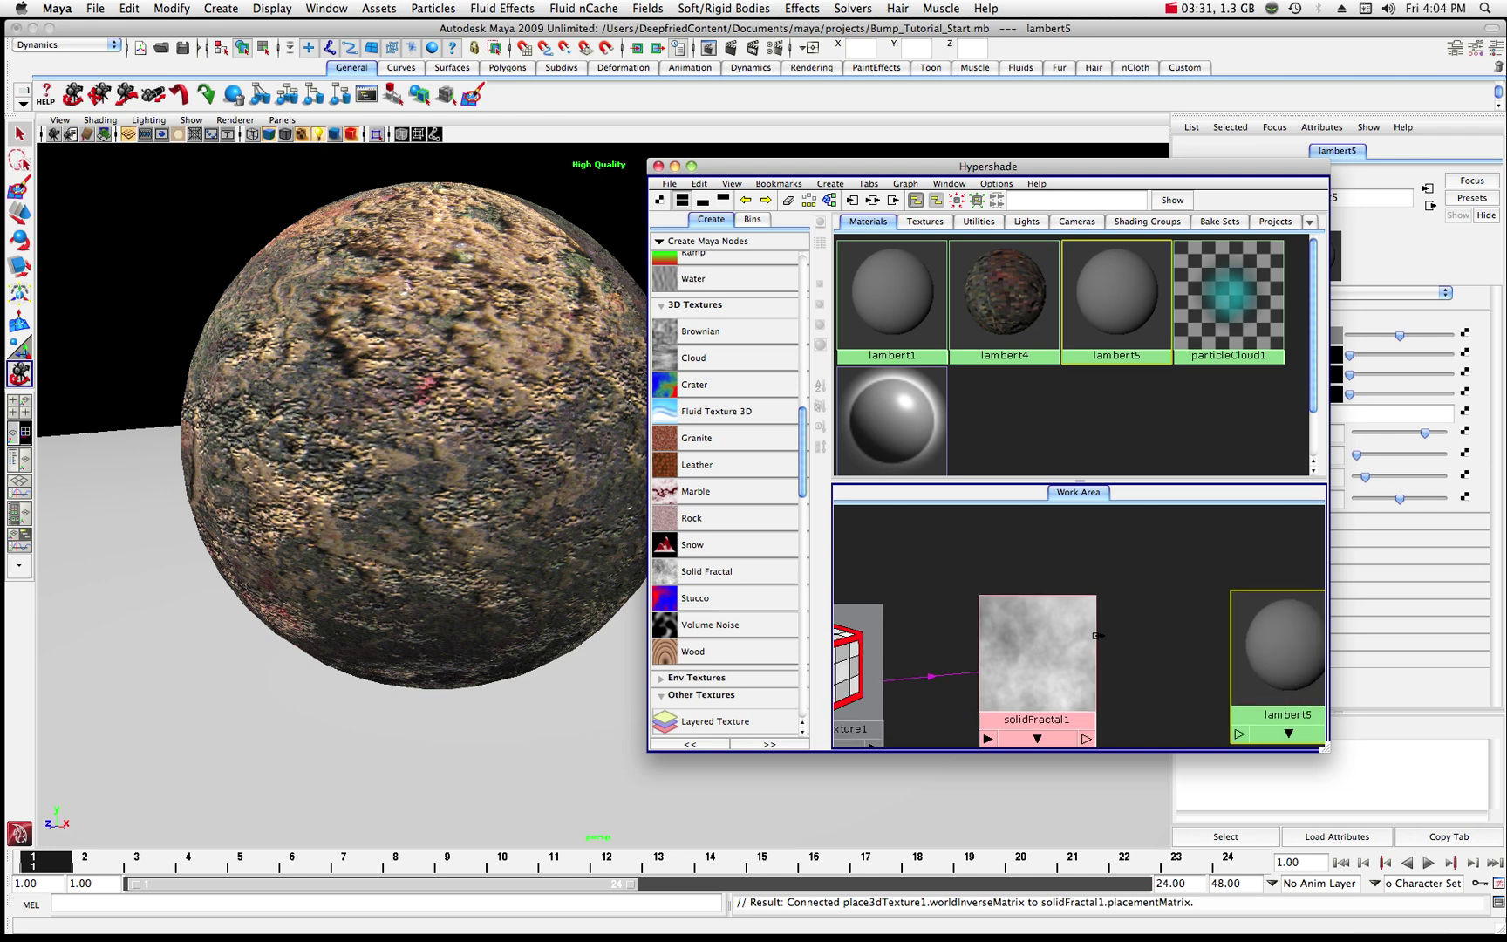
scroll(1097, 641, "down", 1)
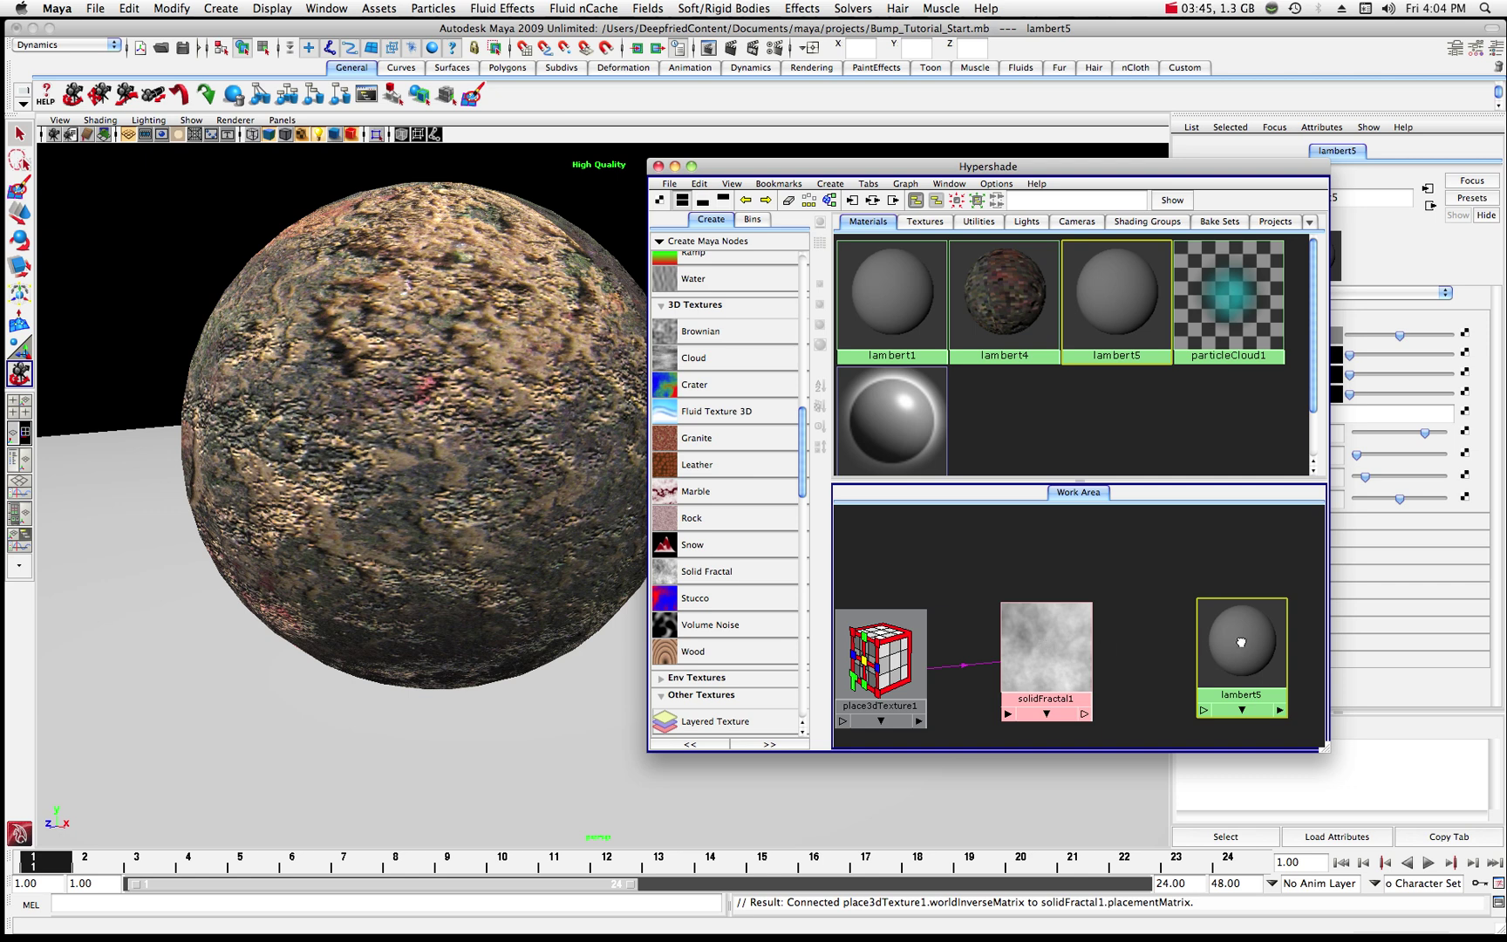
middle_click_drag(1241, 642, 1241, 642)
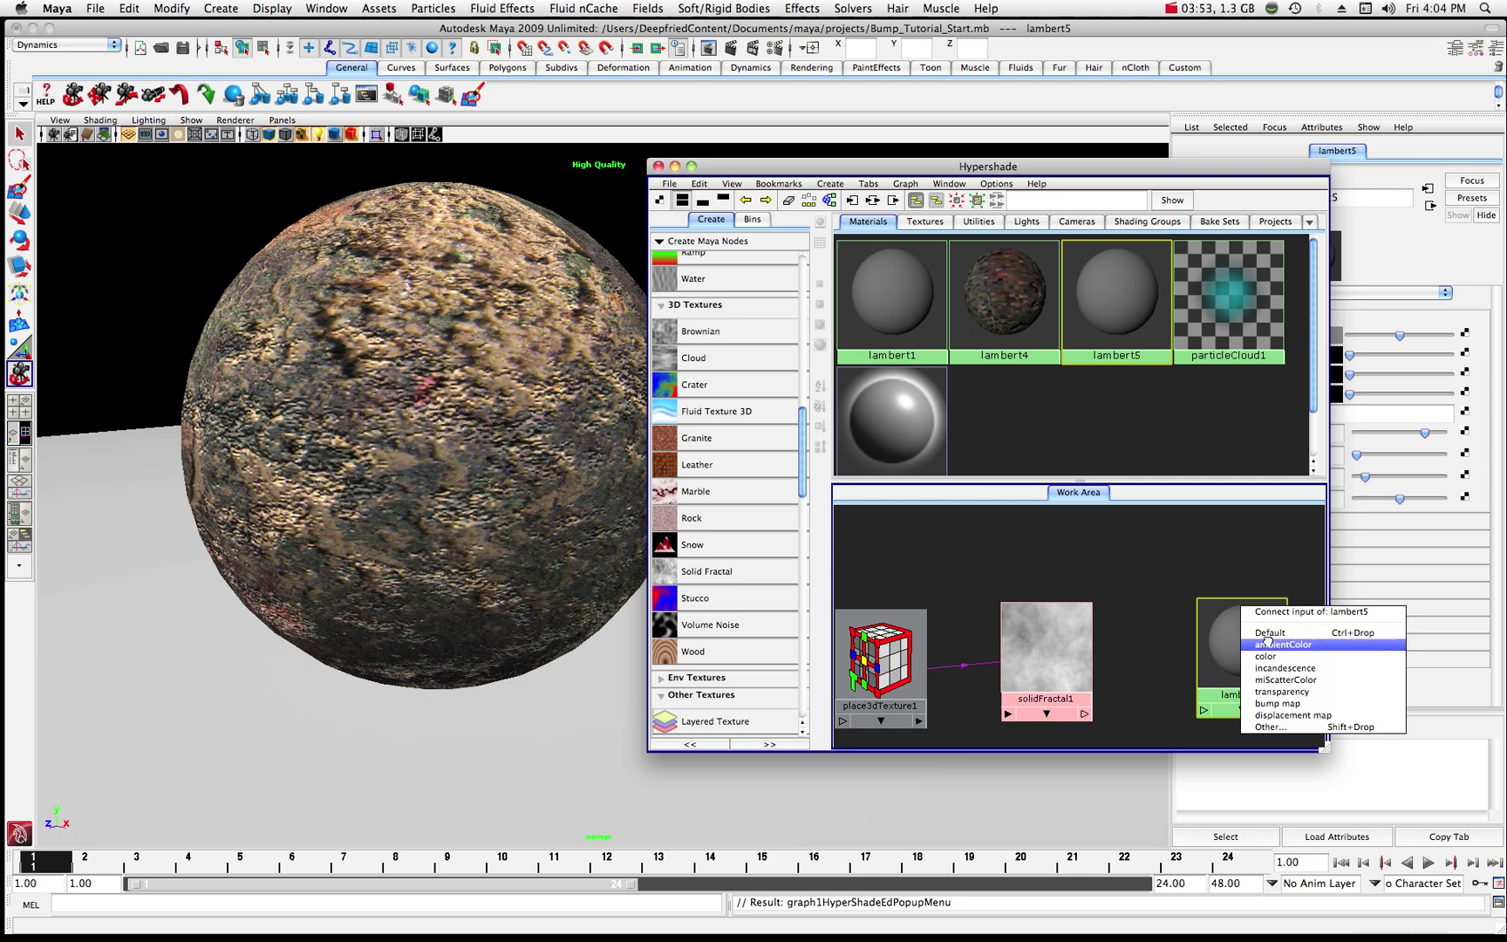
- Connect solidFractal1 as lambert5's bump map, line up the nodes, and select the ground plane
left_click(1277, 703)
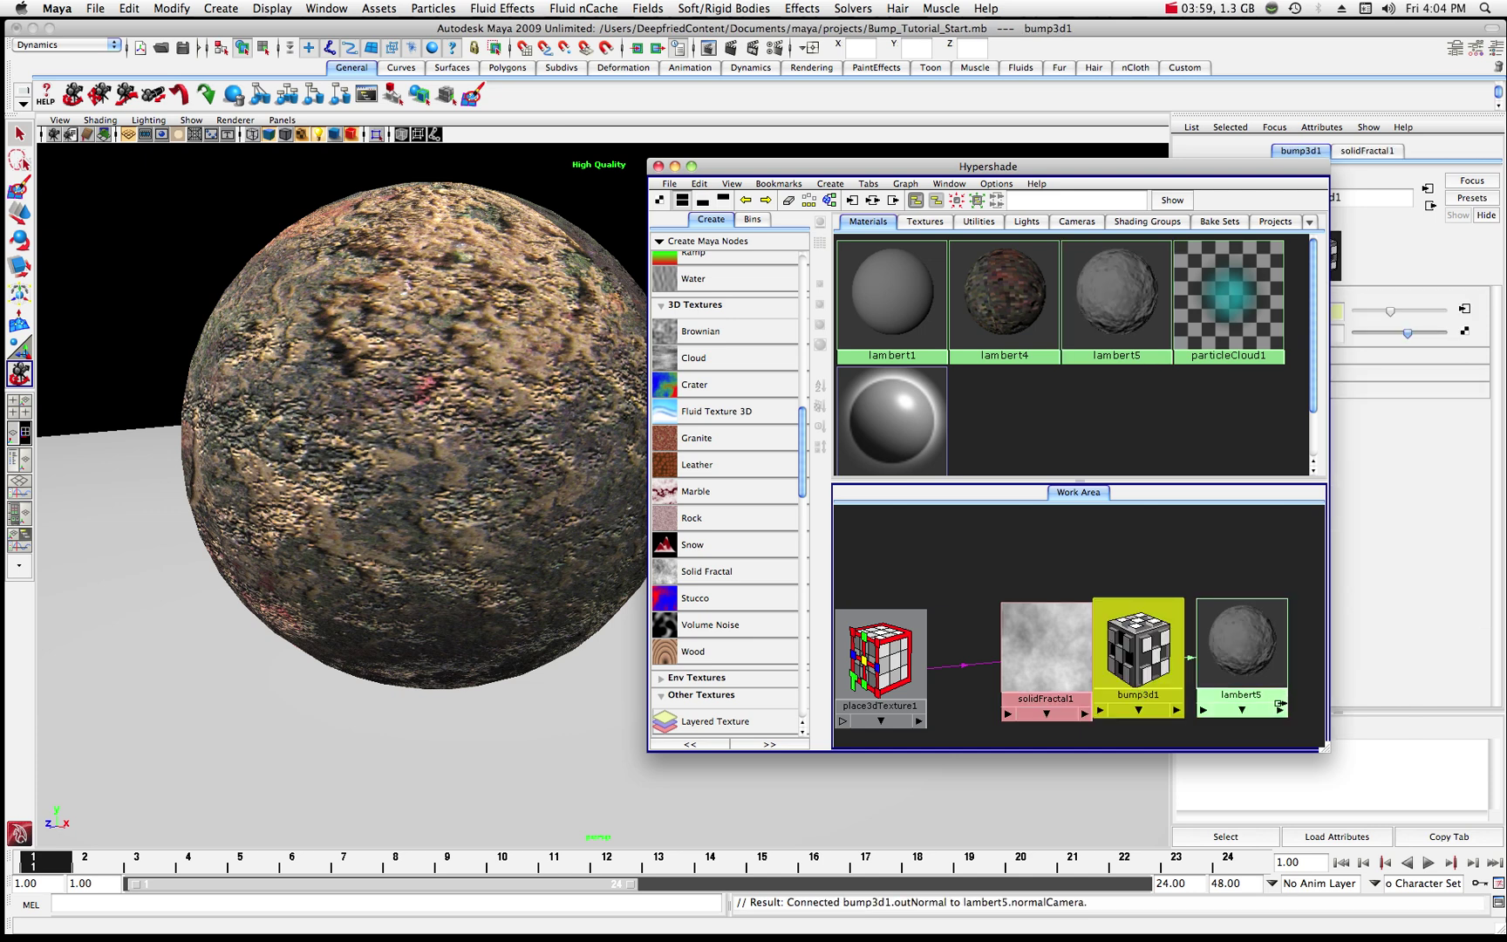
left_click_drag(1257, 660, 1280, 613)
left_click_drag(1148, 637, 1168, 599)
left_click_drag(1057, 635, 1058, 592)
left_click_drag(907, 638, 935, 587)
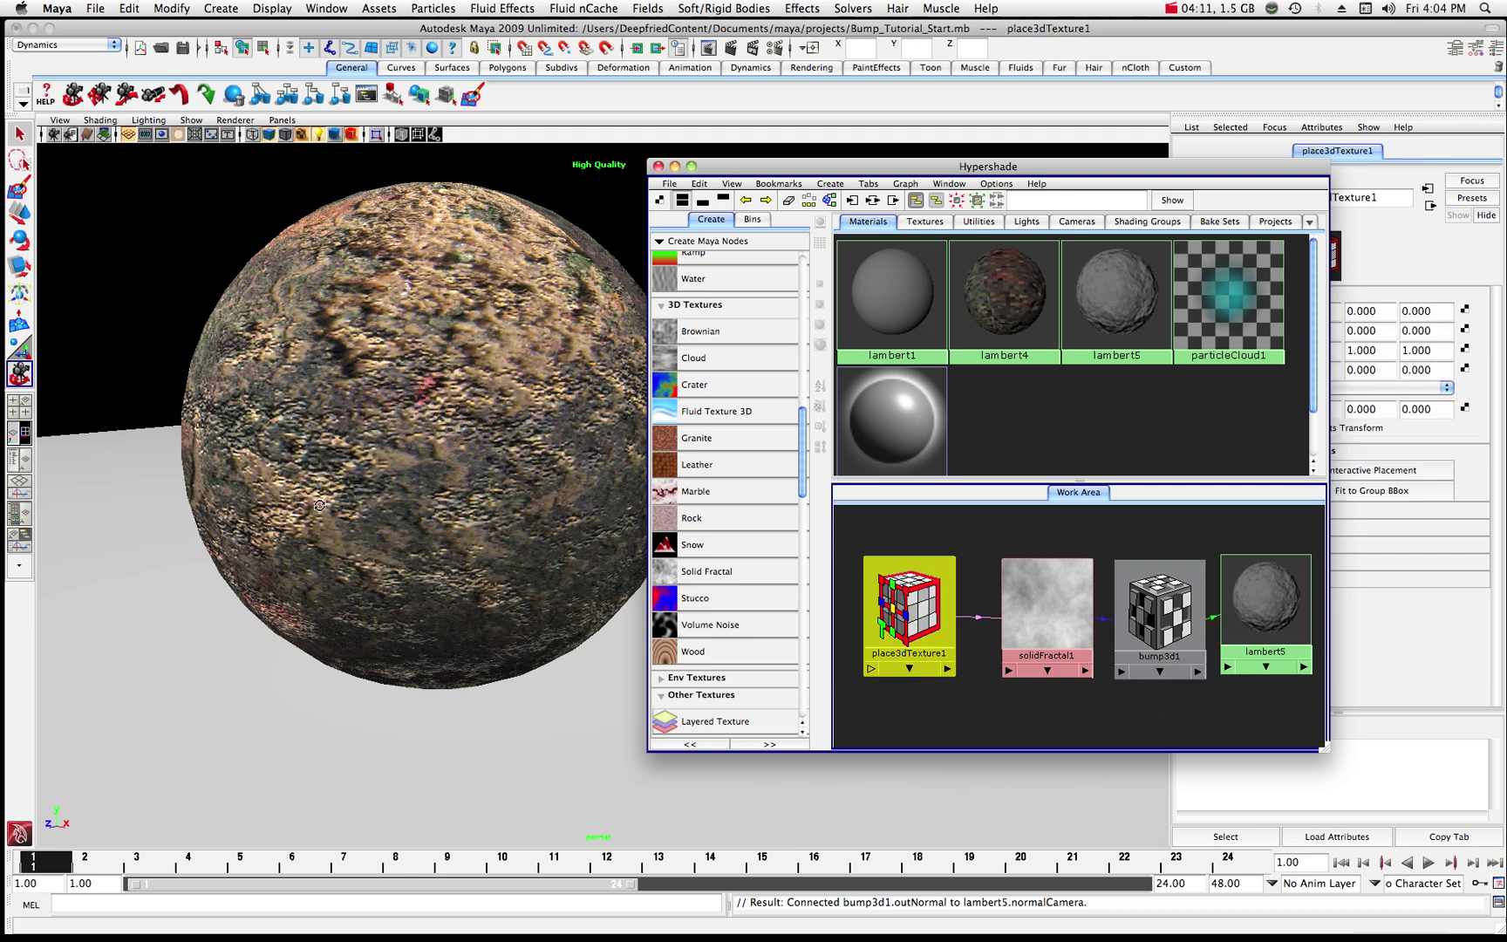
left_click(19, 133)
left_click(97, 484)
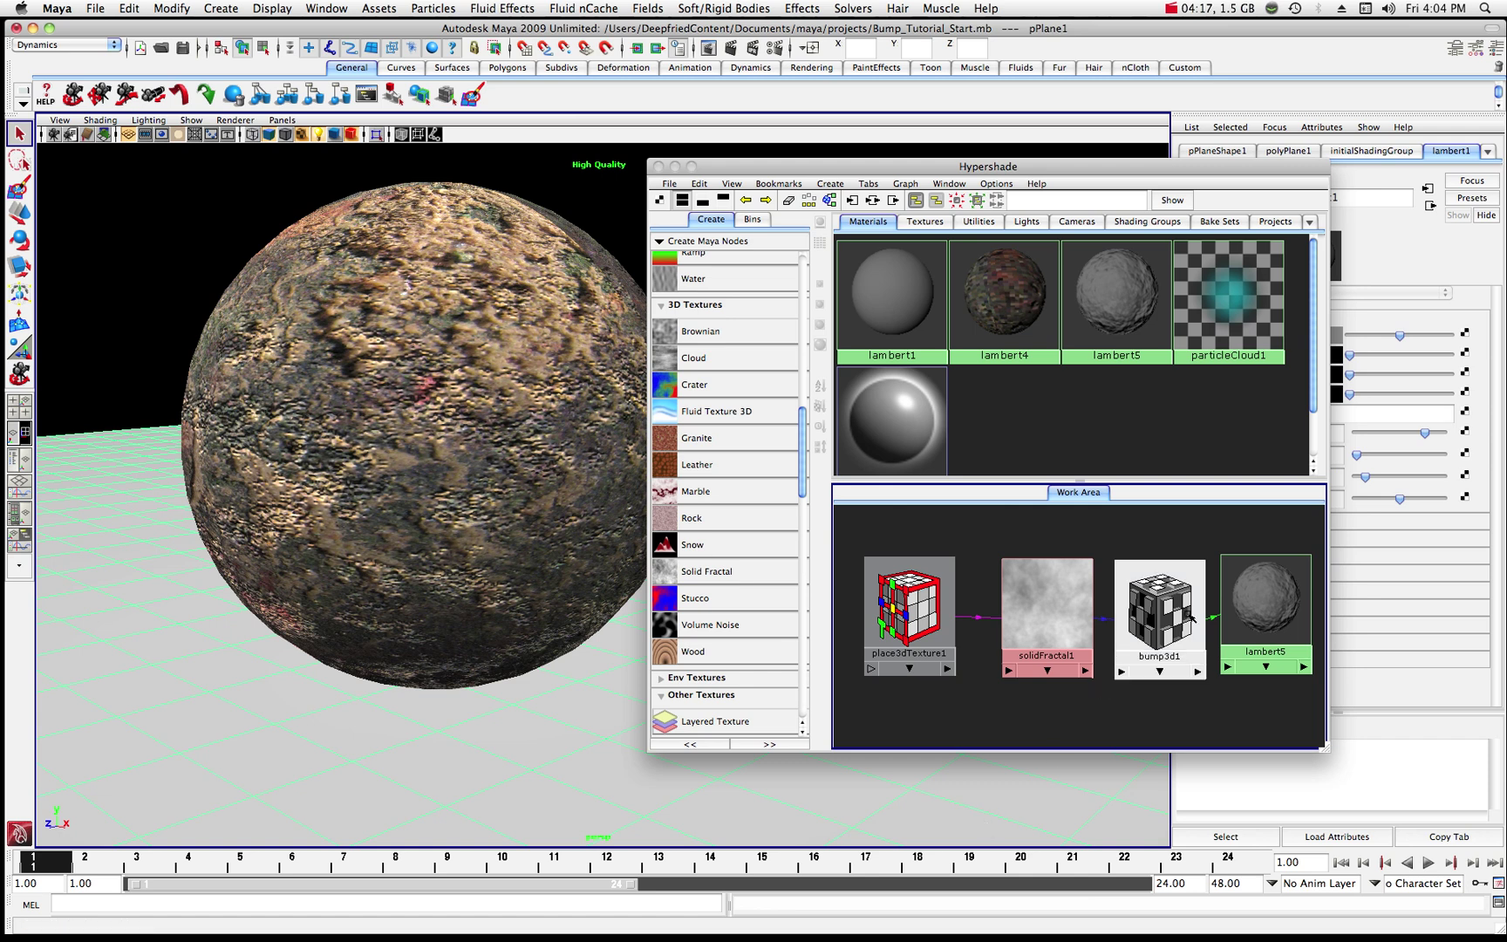
- Assign the existing lambert5 material to the ground plane
right_click(376, 761)
mouse_move(376, 759)
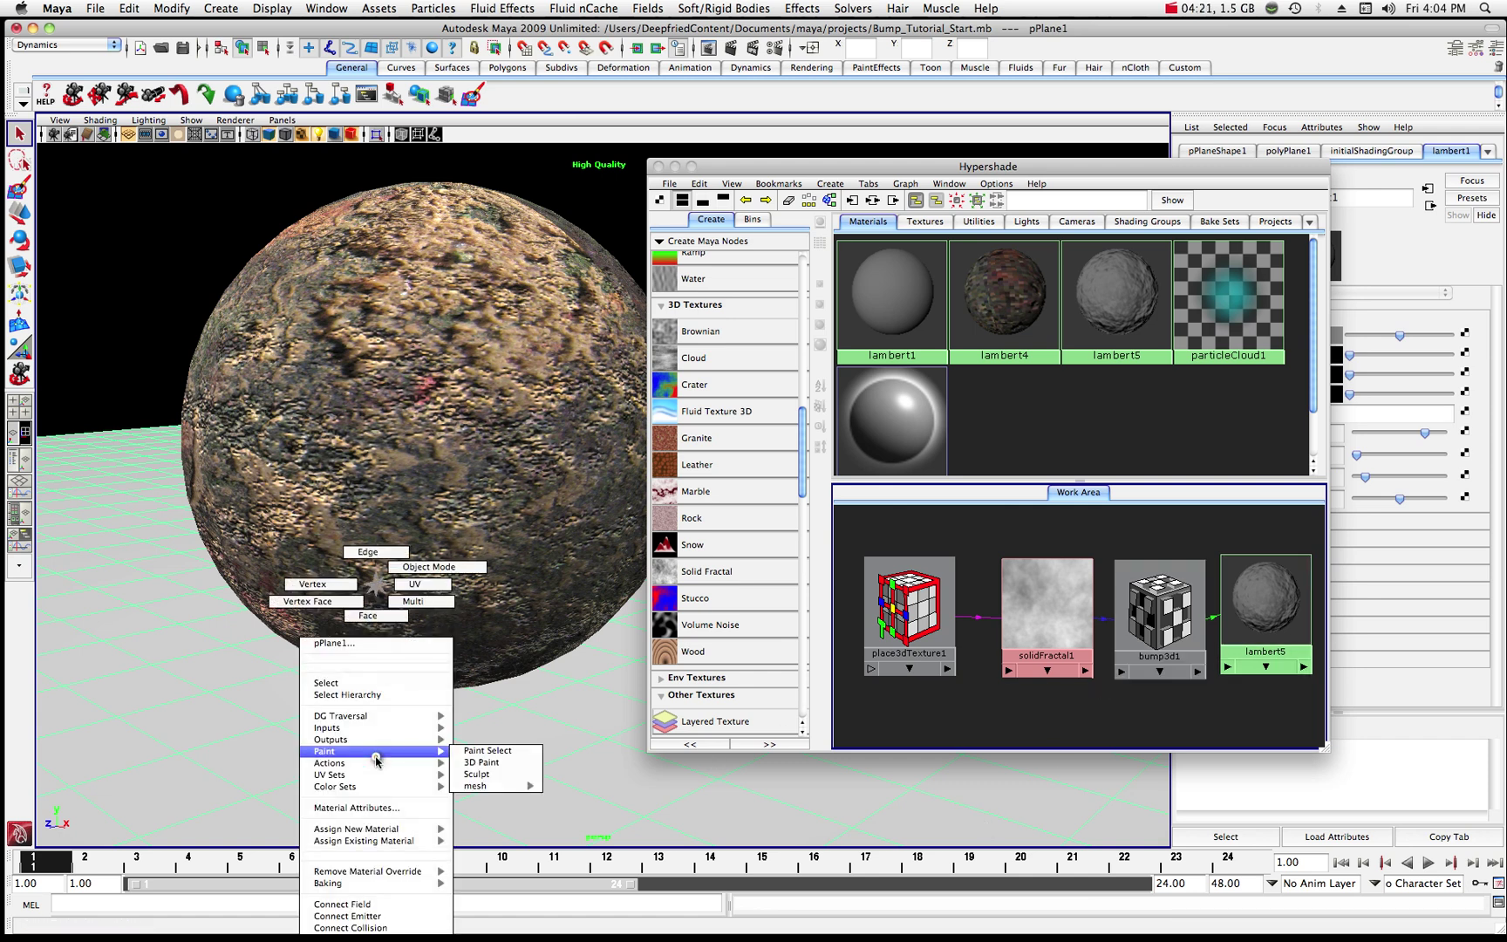
mouse_move(384, 842)
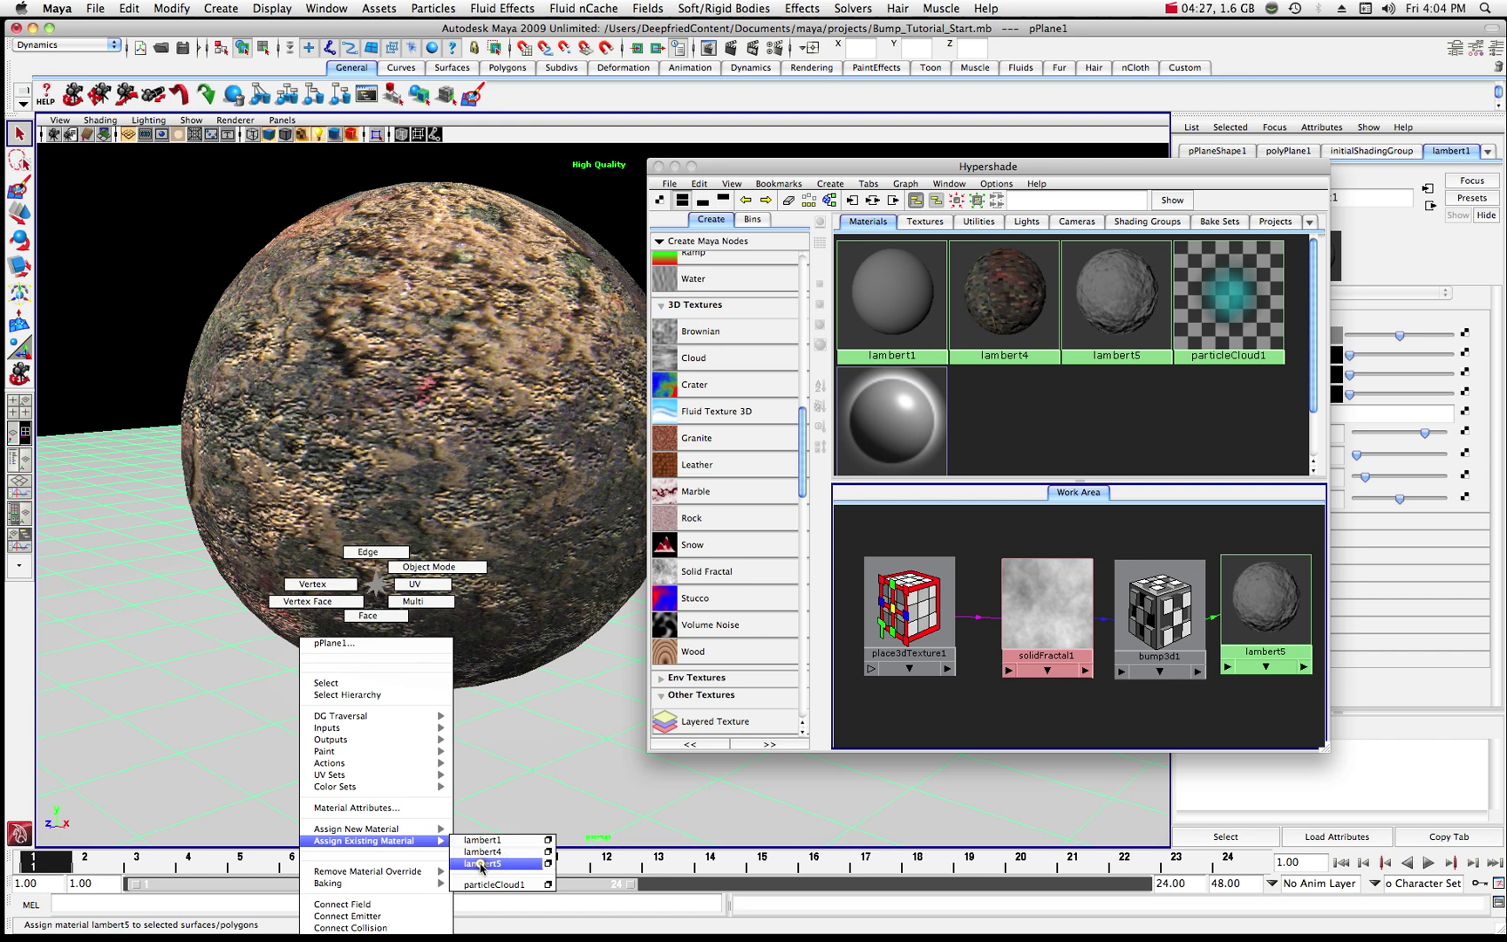
left_click(481, 863)
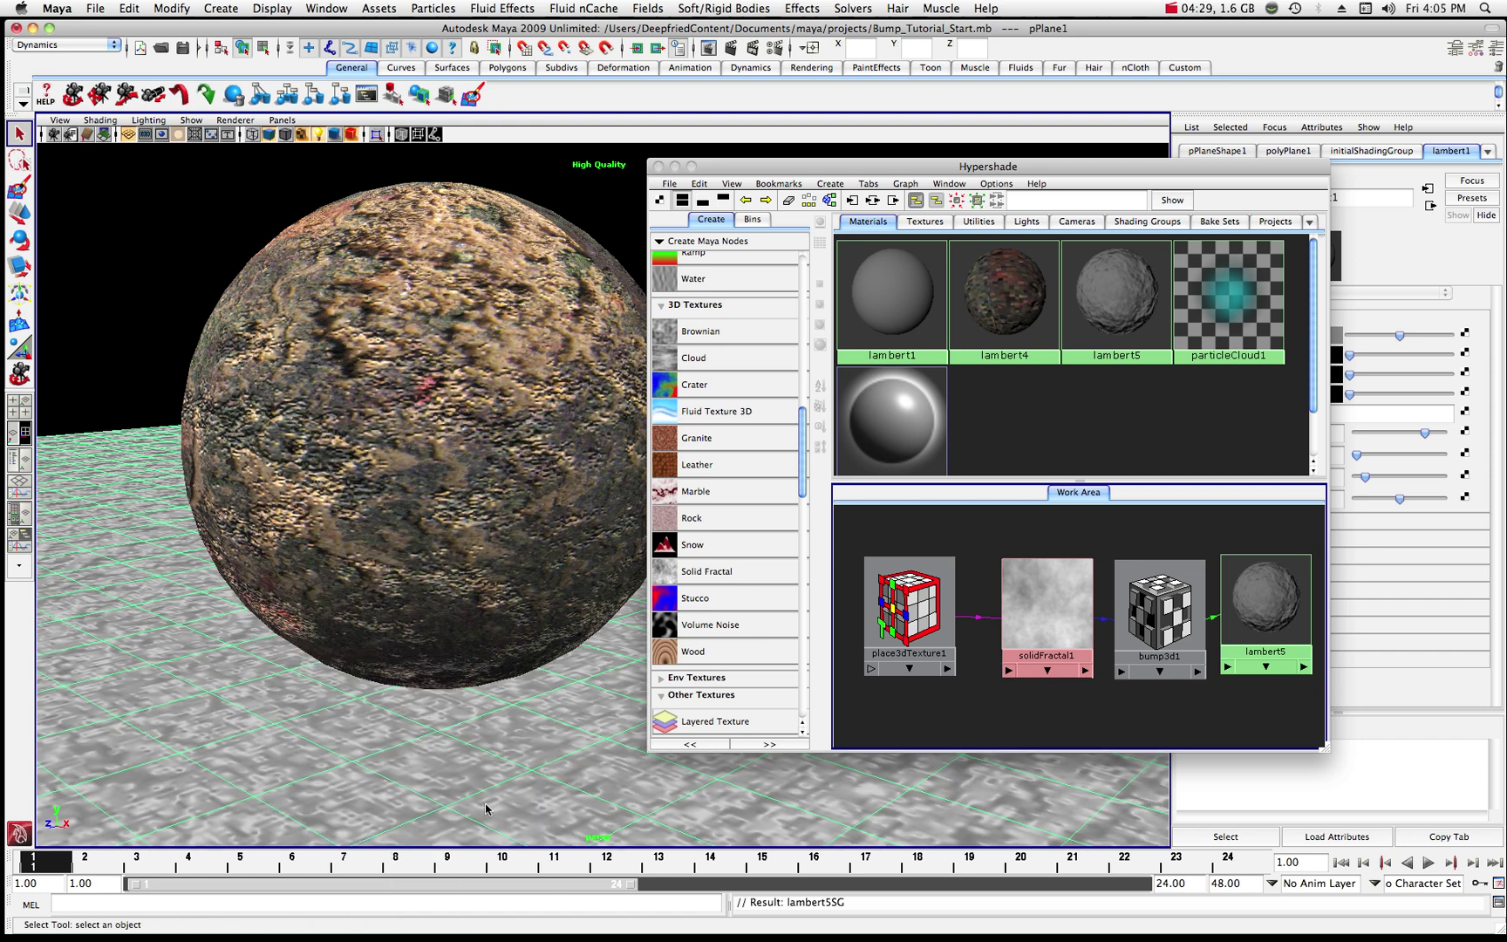
- Move the Hypershade aside, pull the camera back over the floor, and select the sphere
right_click(371, 746)
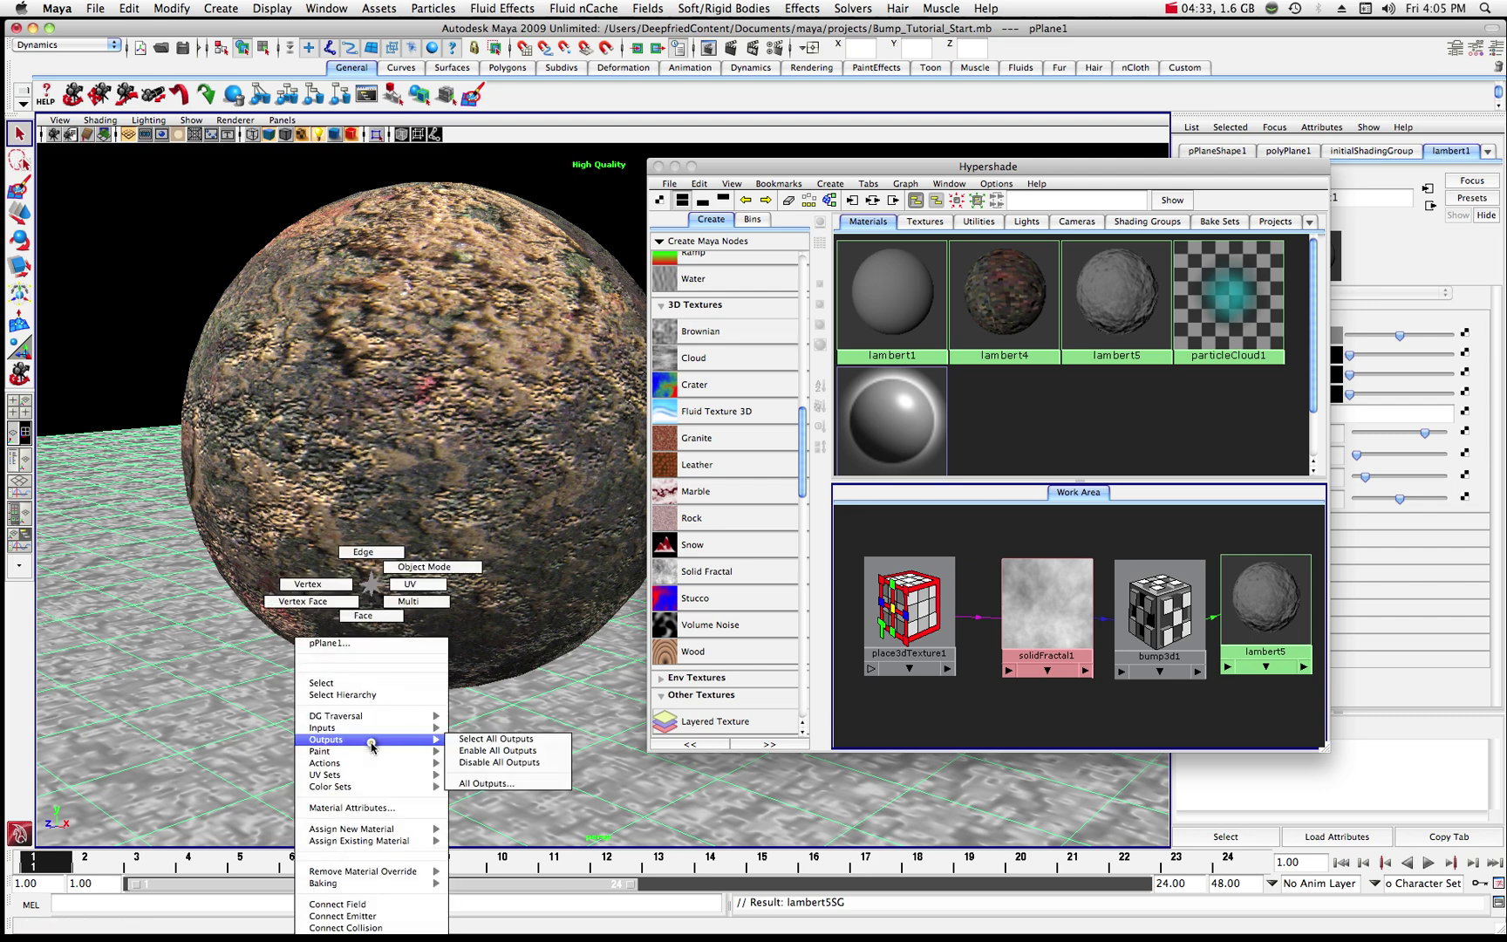
left_click(310, 600)
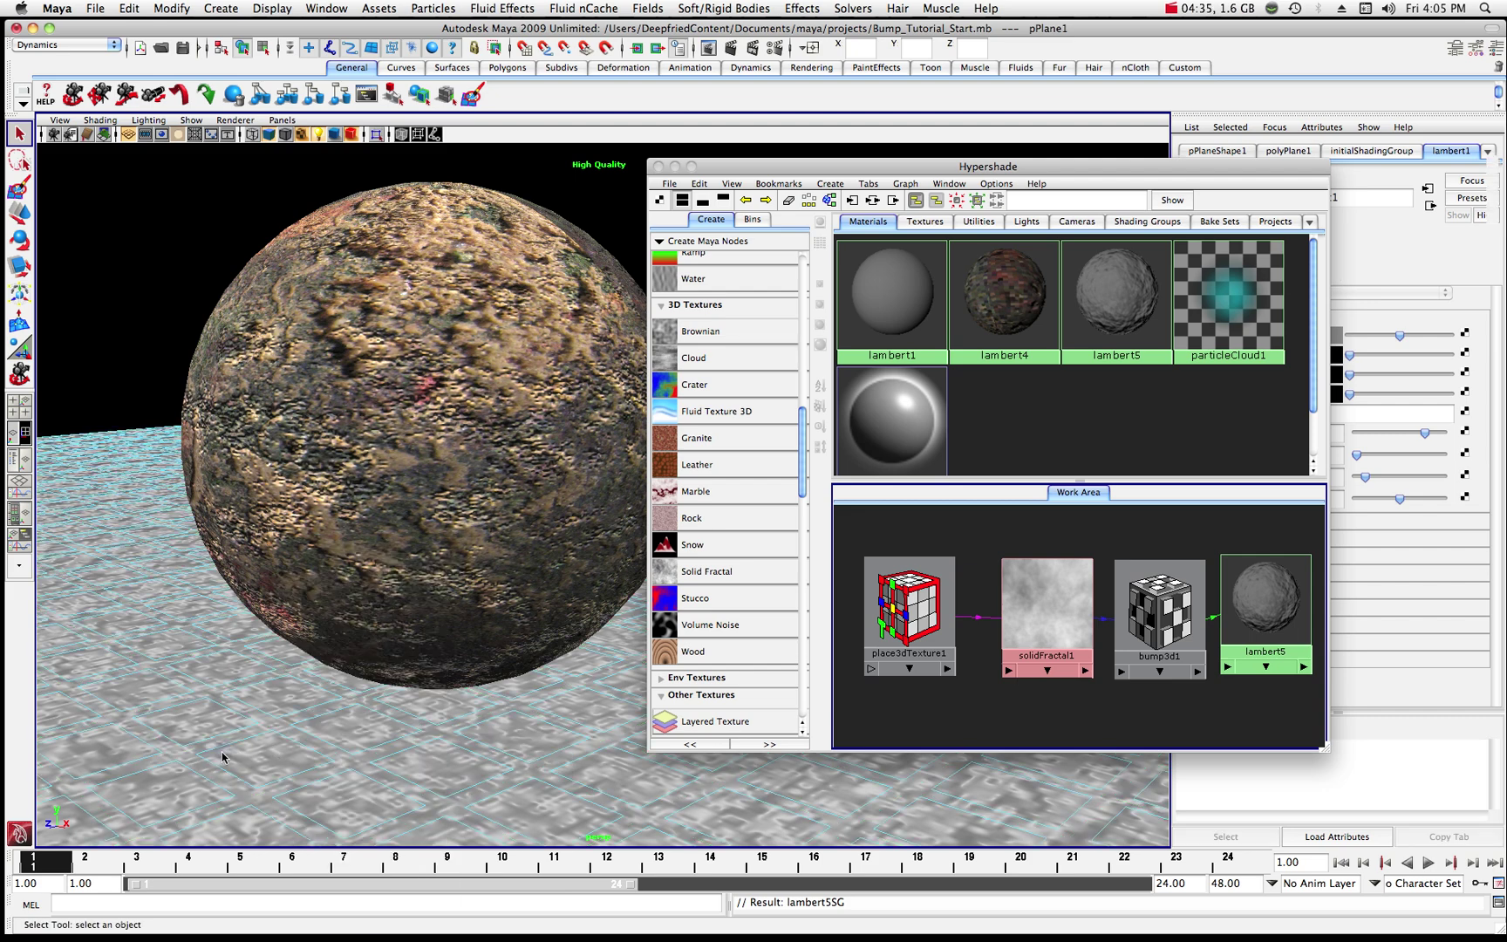
left_click(750, 170)
left_click_drag(751, 169, 1290, 170)
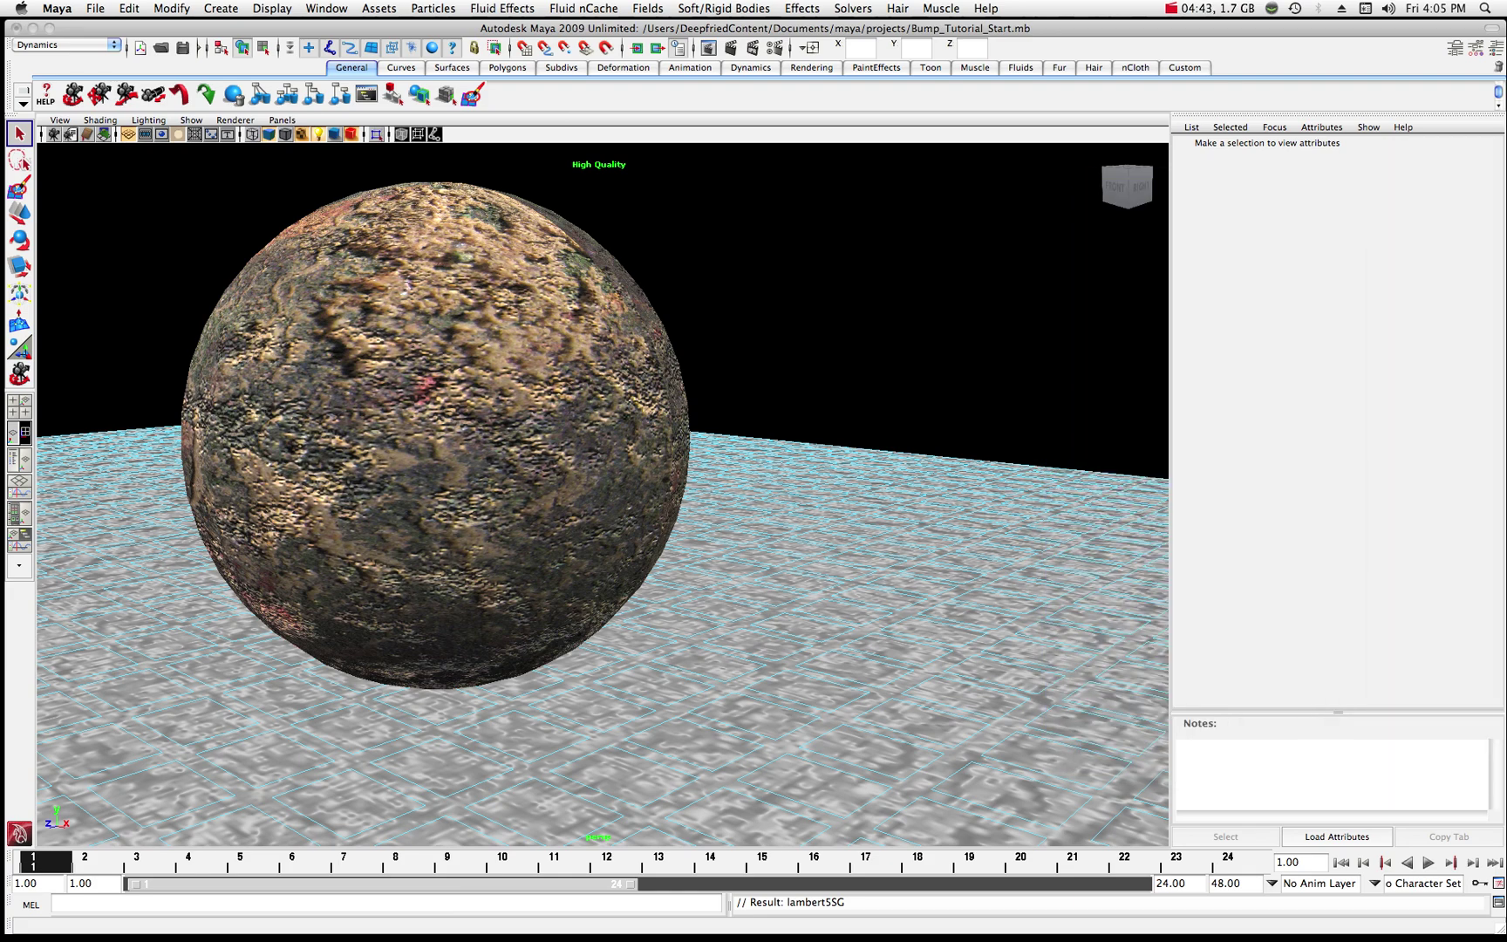
right_click_drag(596, 398, 579, 389, "alt")
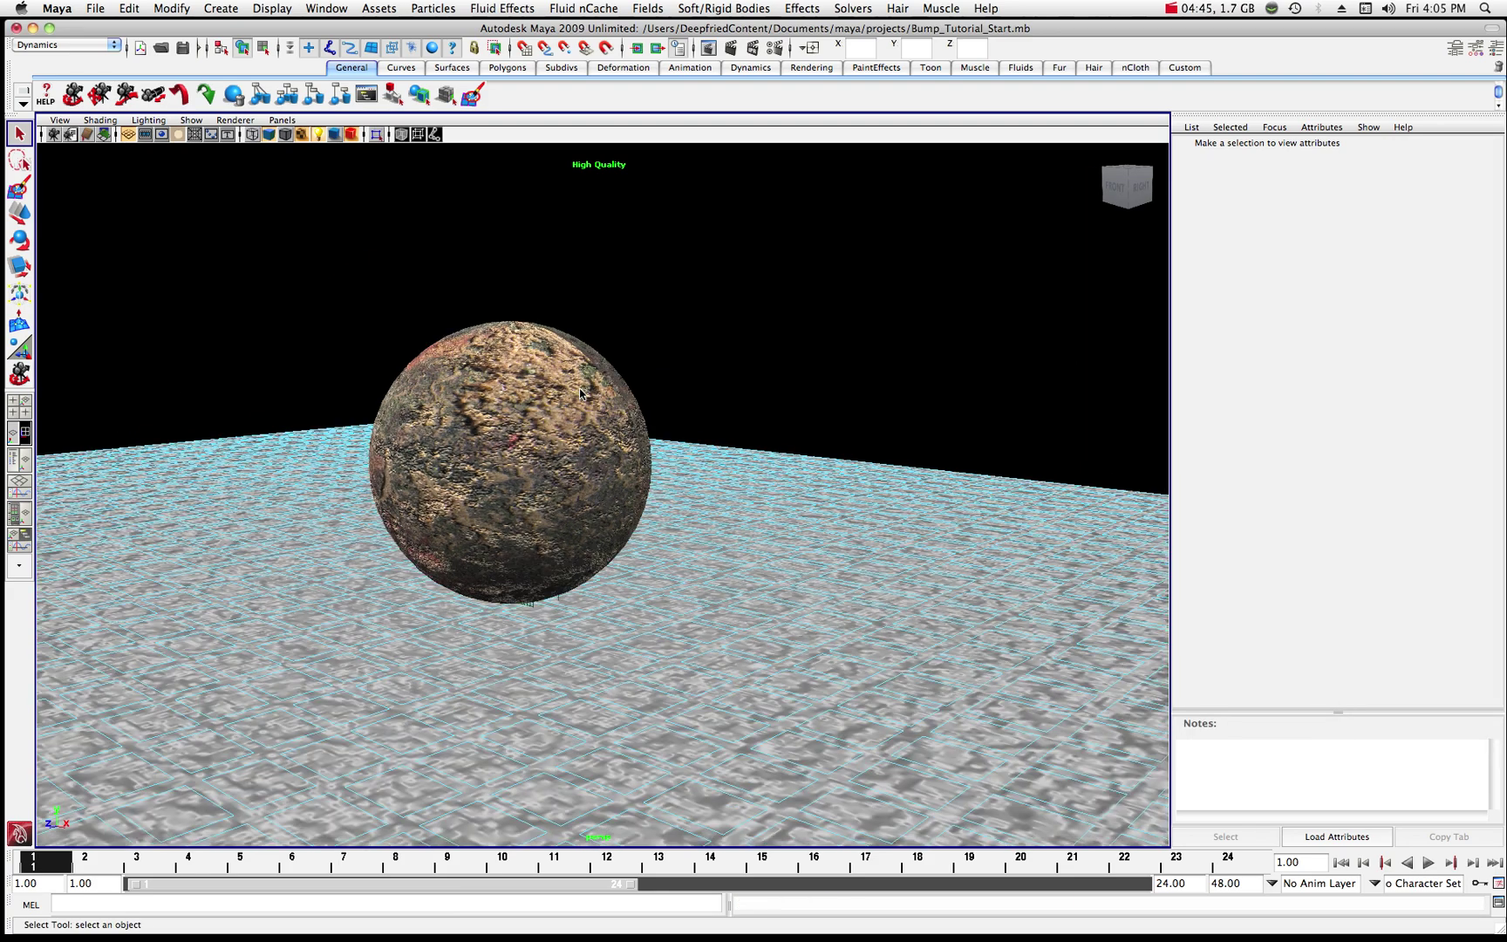
scroll(547, 428, "down", 5)
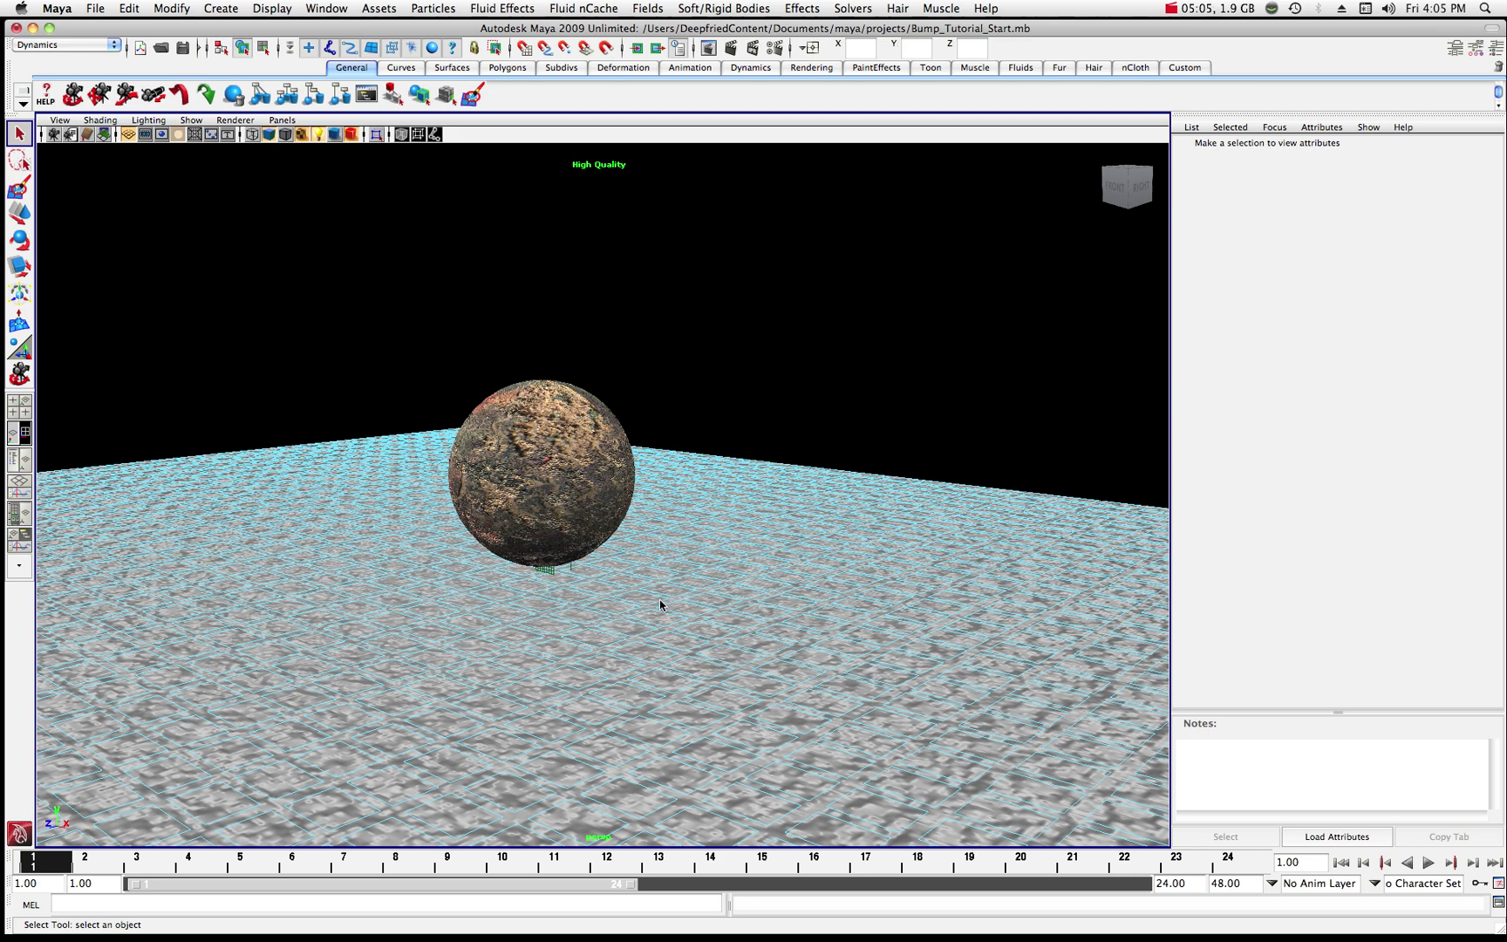
right_click_drag(676, 590, 711, 565)
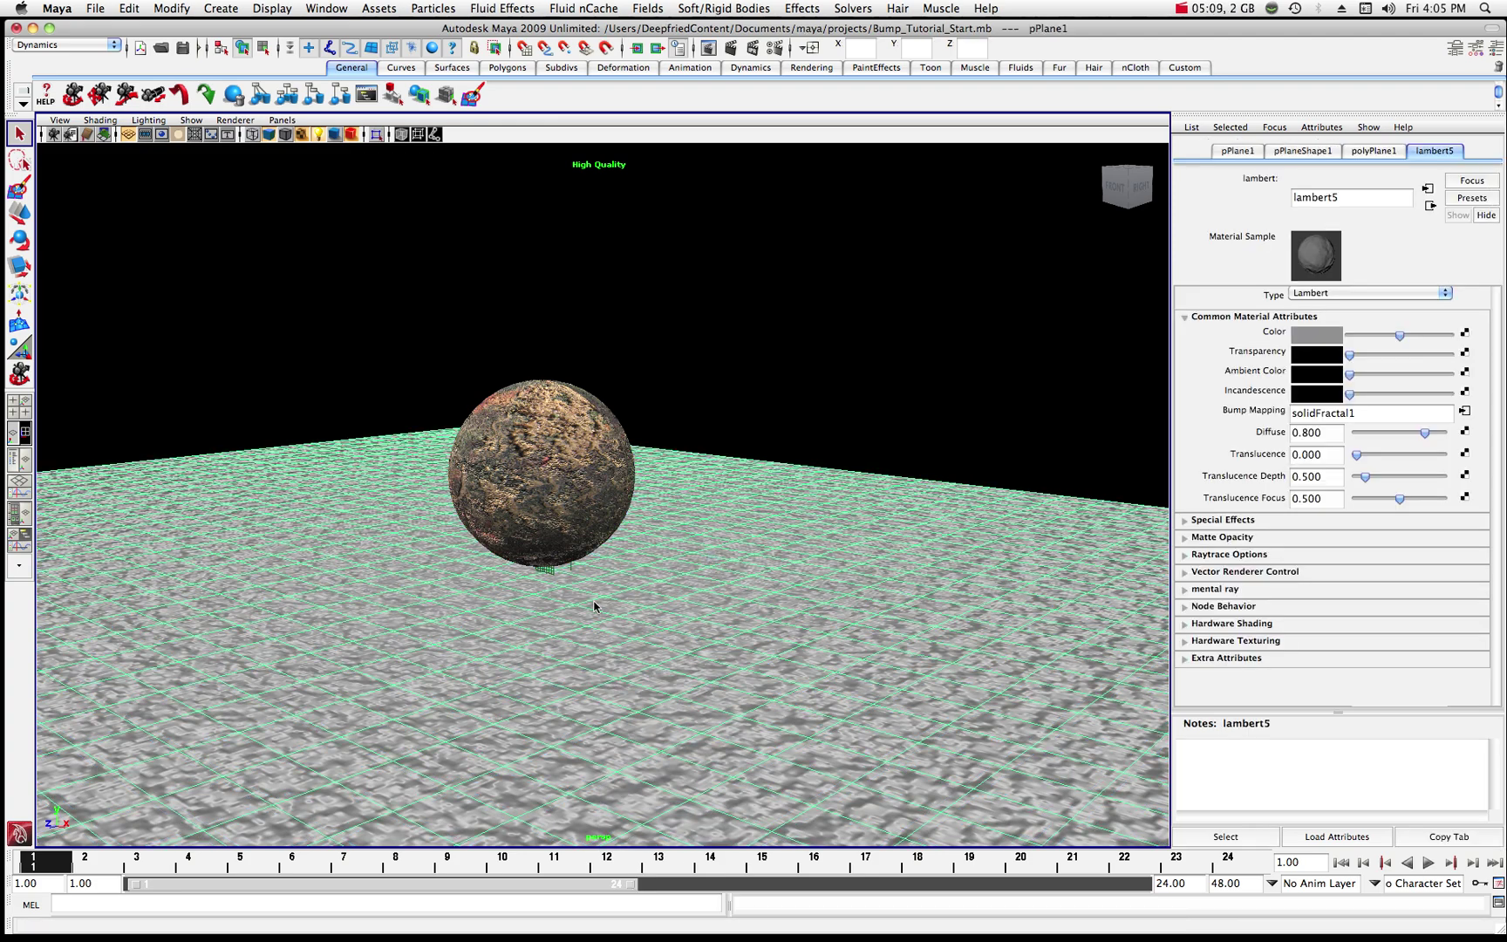
scroll(558, 571, "up", 2)
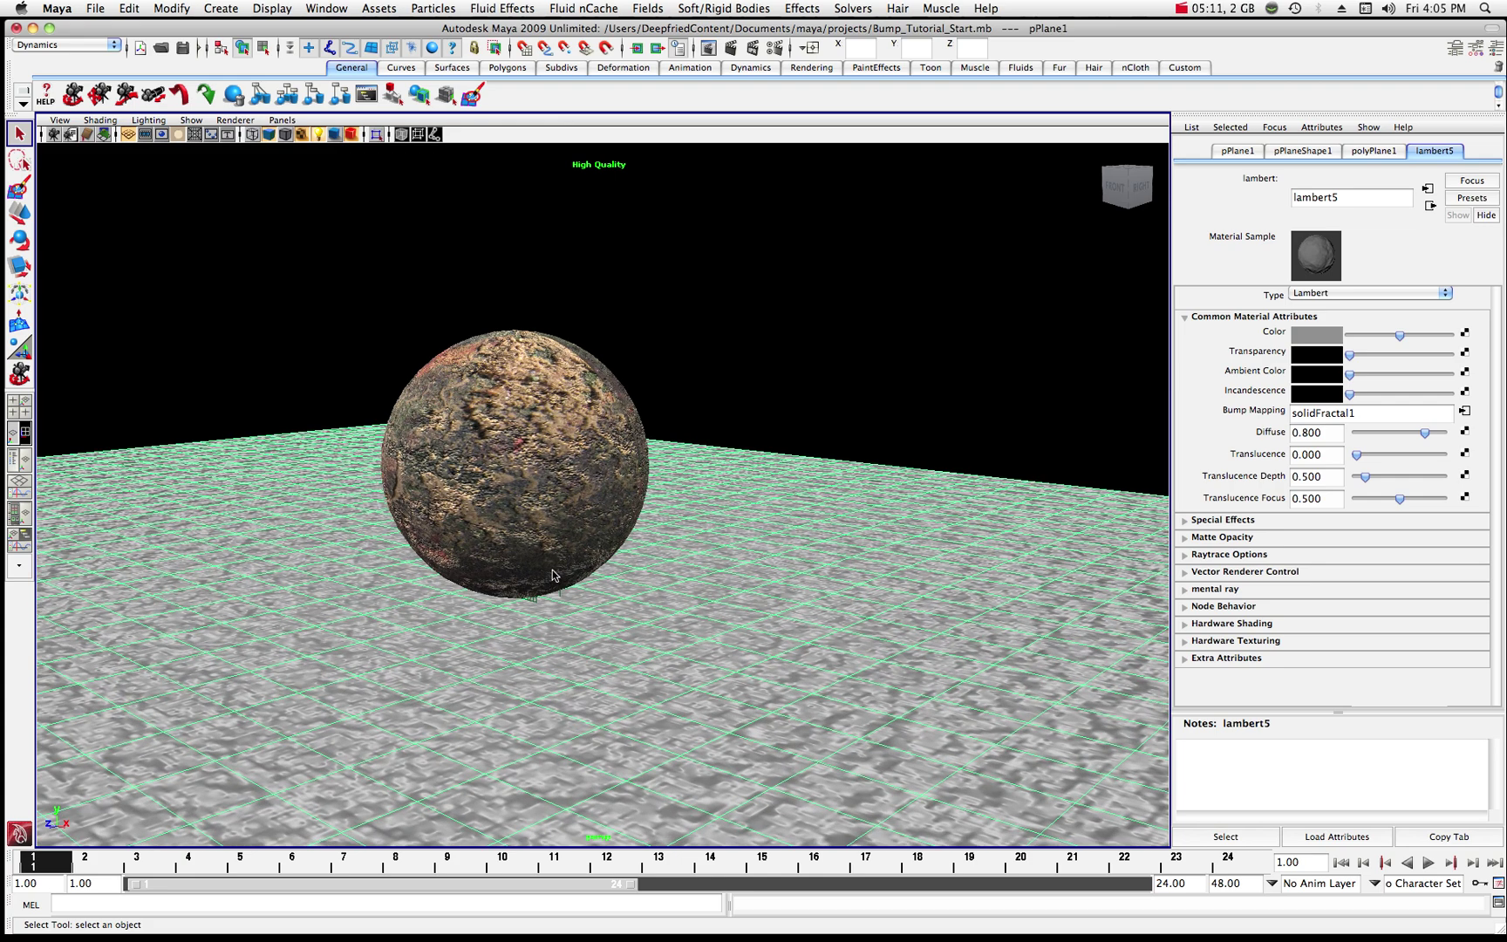
left_click(515, 518)
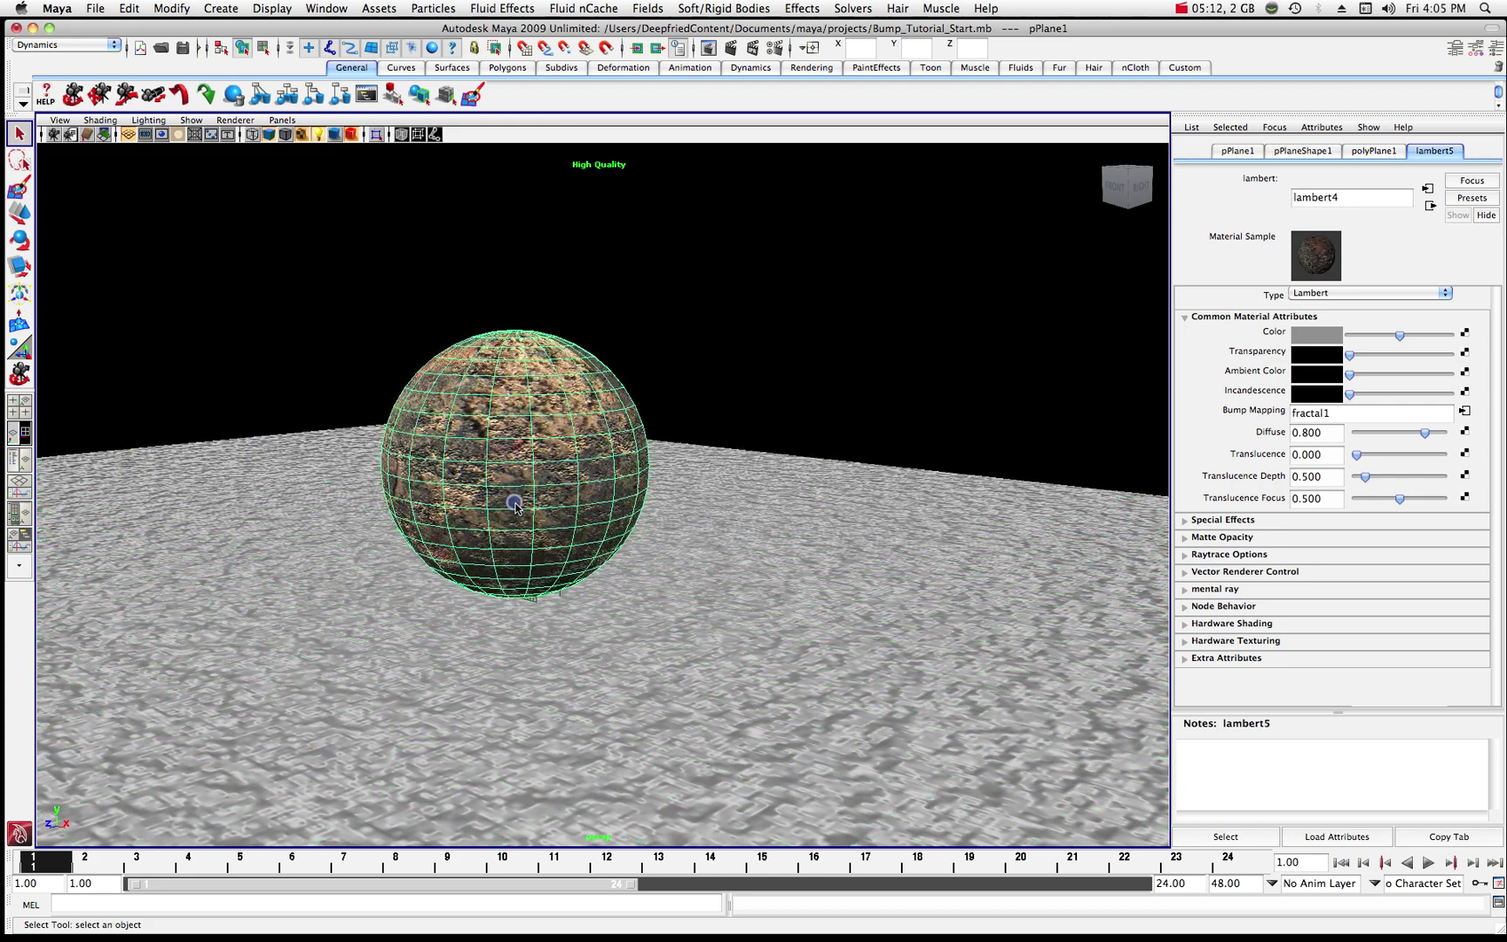
- Raise the sphere along Y above the floor, then select the plane and its place3dTexture1
left_click(21, 212)
left_click_drag(513, 362, 501, 209)
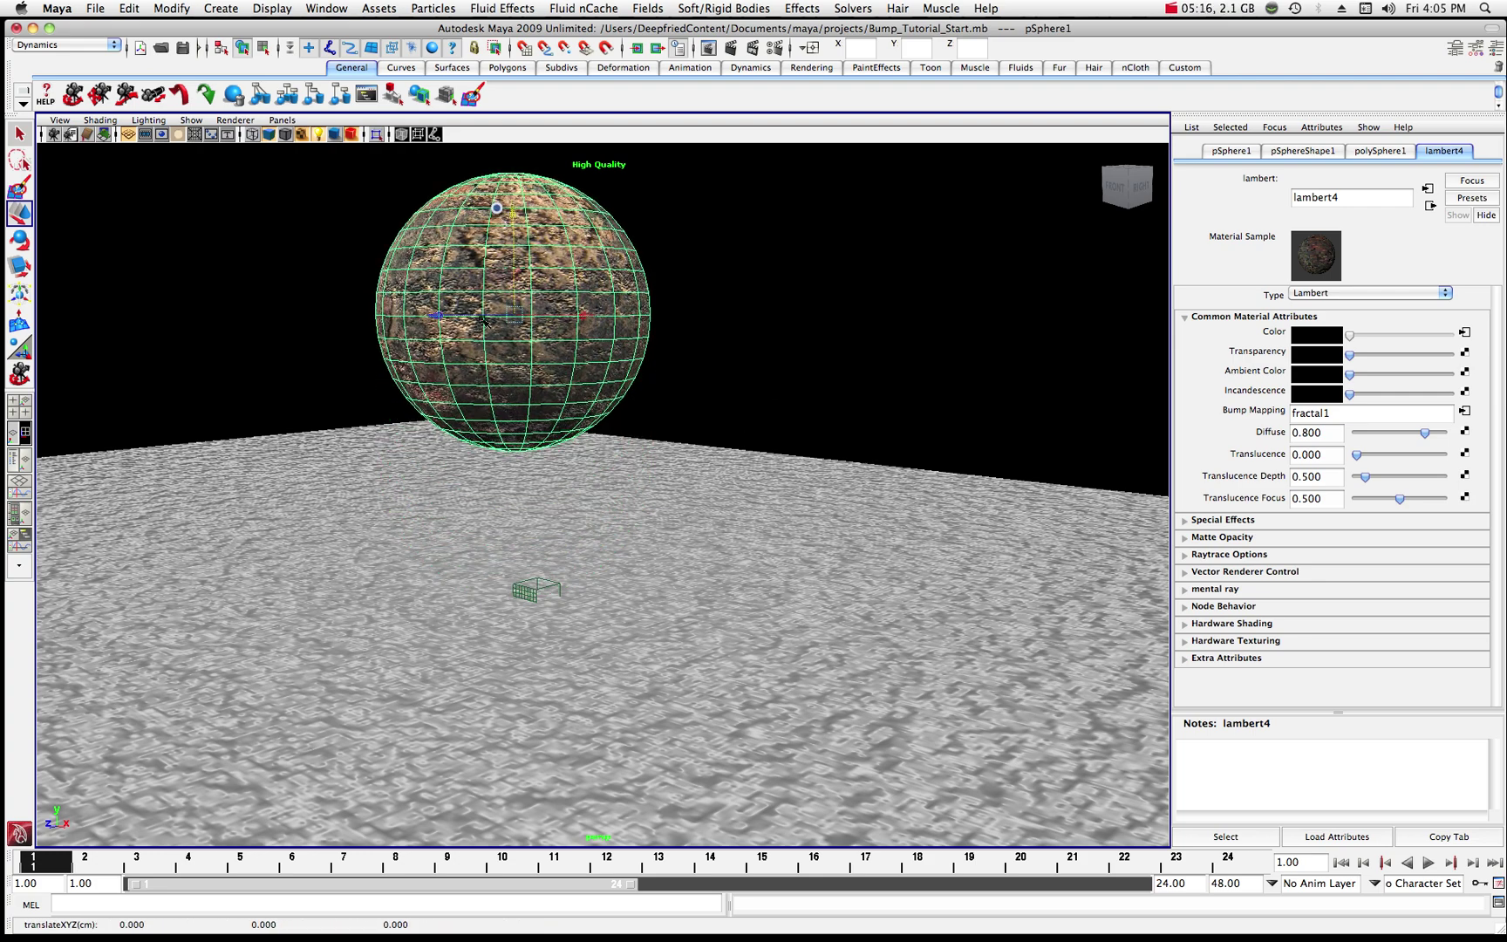
left_click(534, 596)
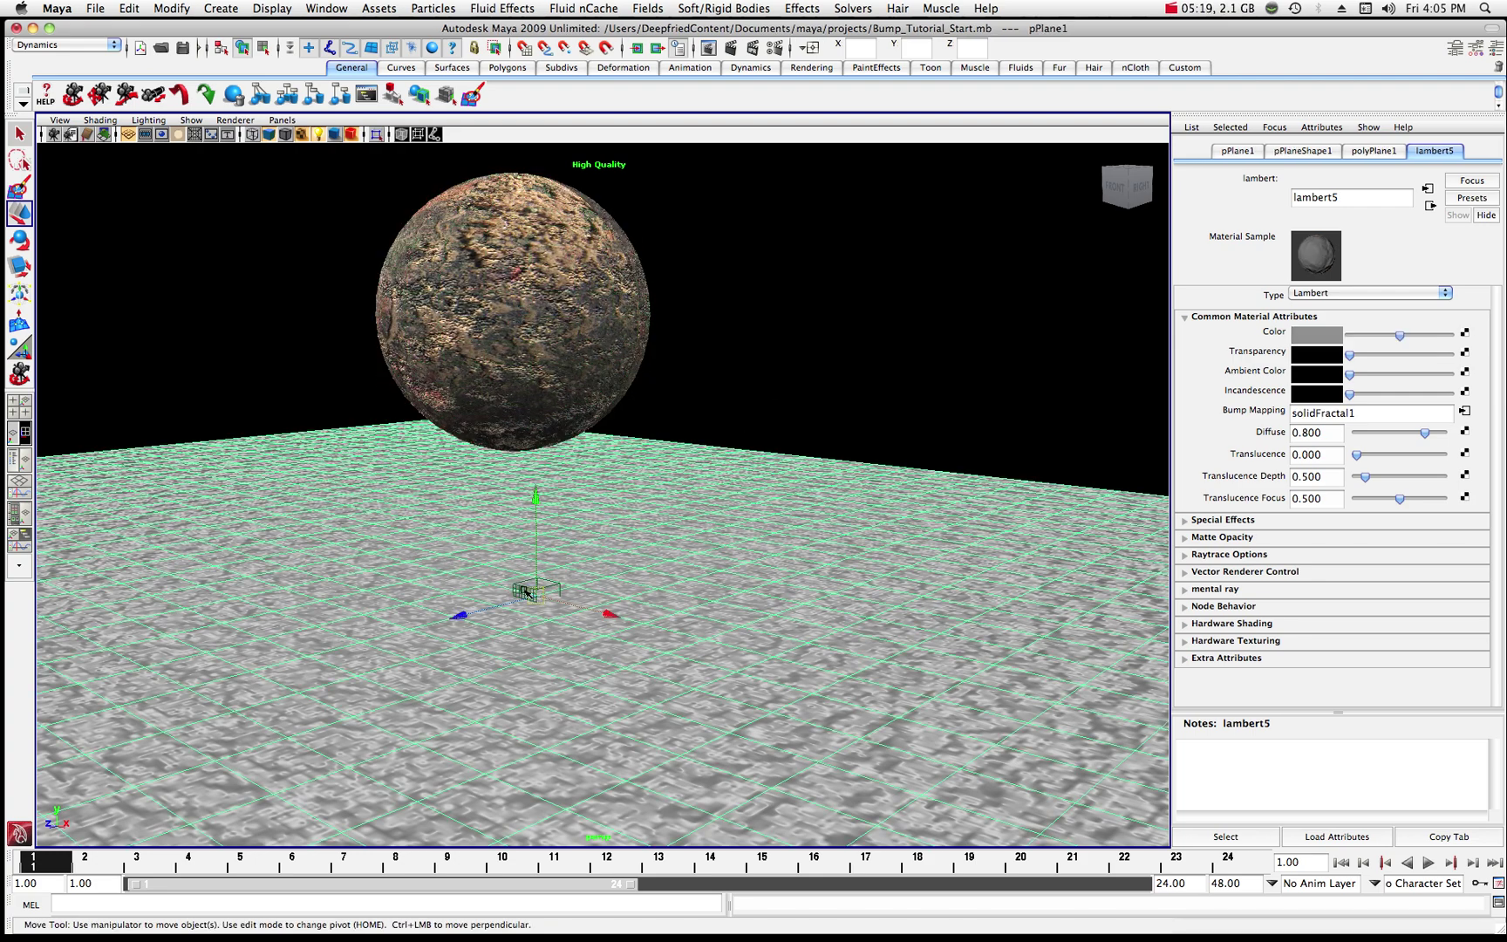
left_click(526, 592)
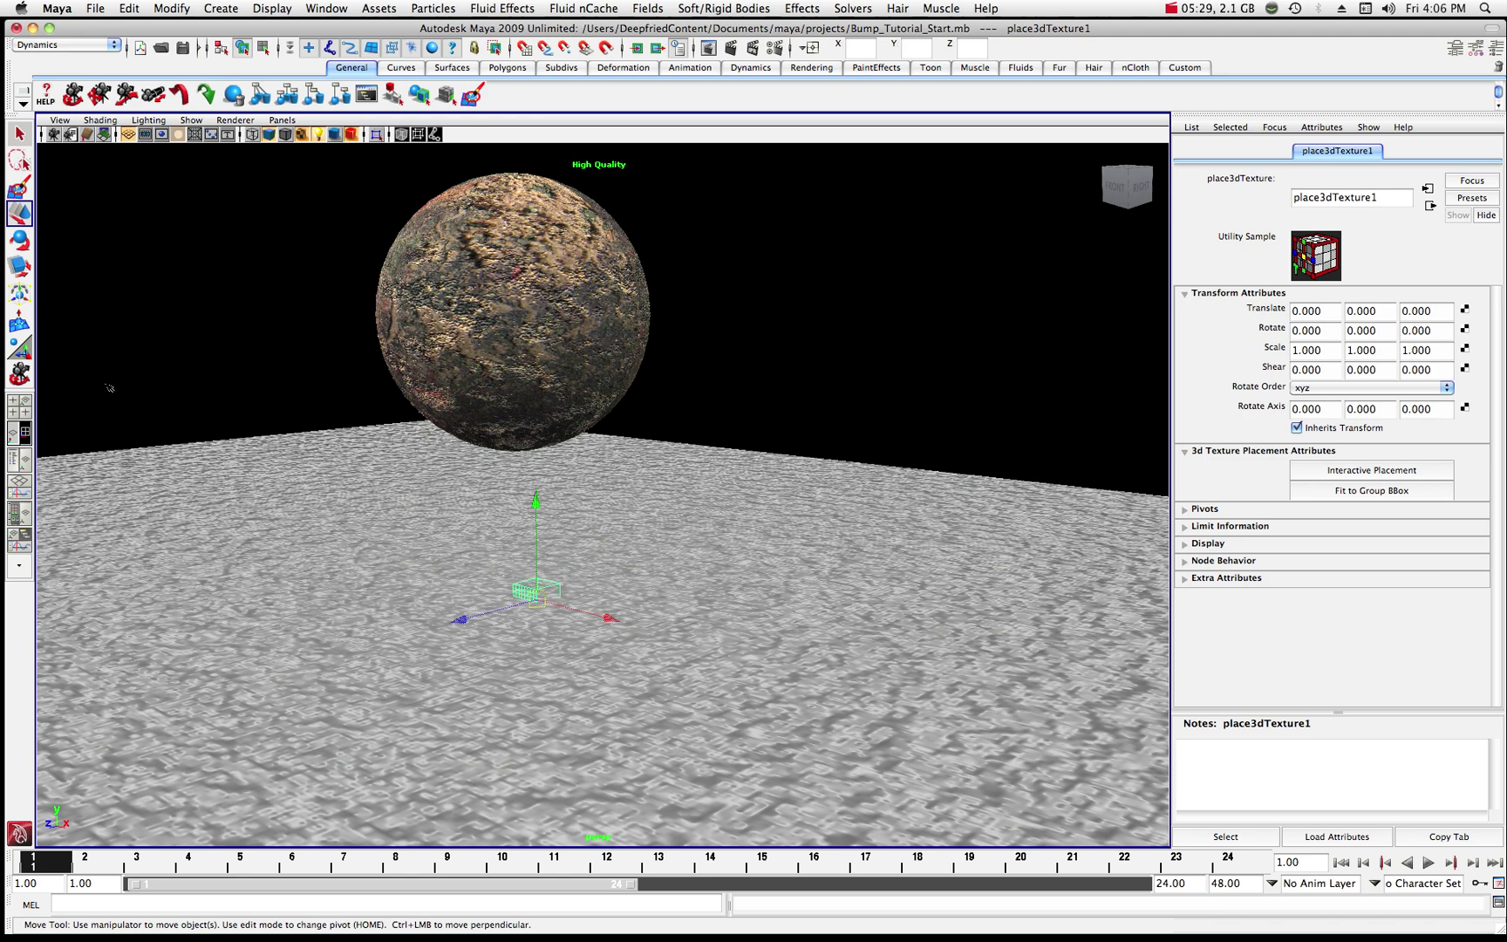
- Scale place3dTexture1 uniformly to 1.05 on all axes with the Scale tool
left_click(19, 266)
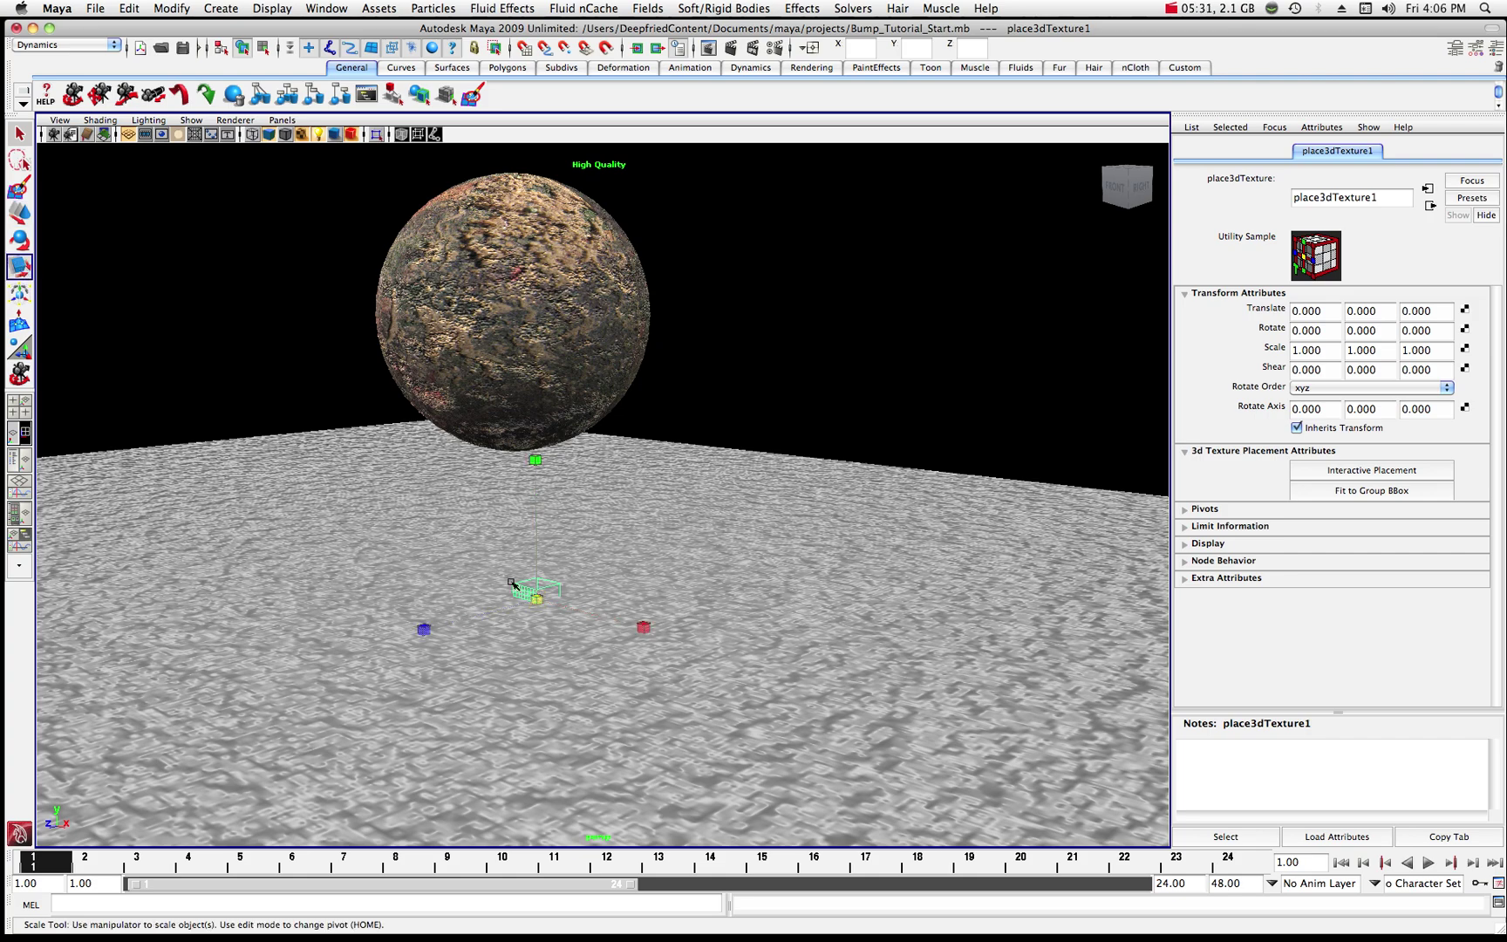
mouse_move(537, 600)
left_mouse_down()
mouse_move(597, 678)
mouse_move(538, 602)
left_mouse_up()
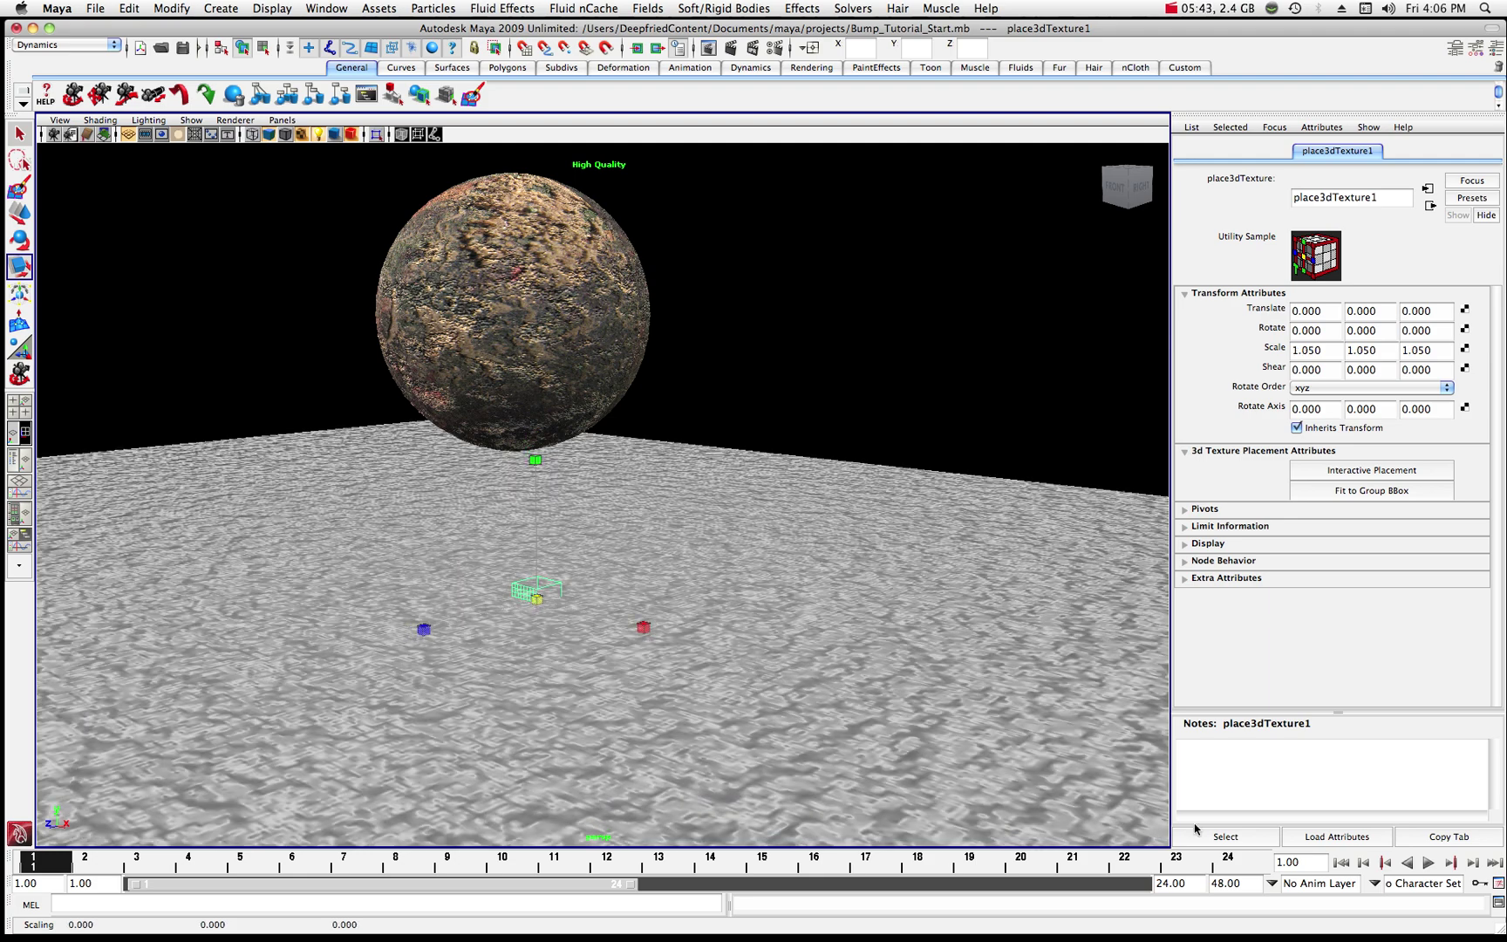
mouse_move(1326, 911)
- Re-render the scene in the centred Render View and bring the Hypershade's solidFractal network to the centre
left_click_drag(1482, 149, 752, 233)
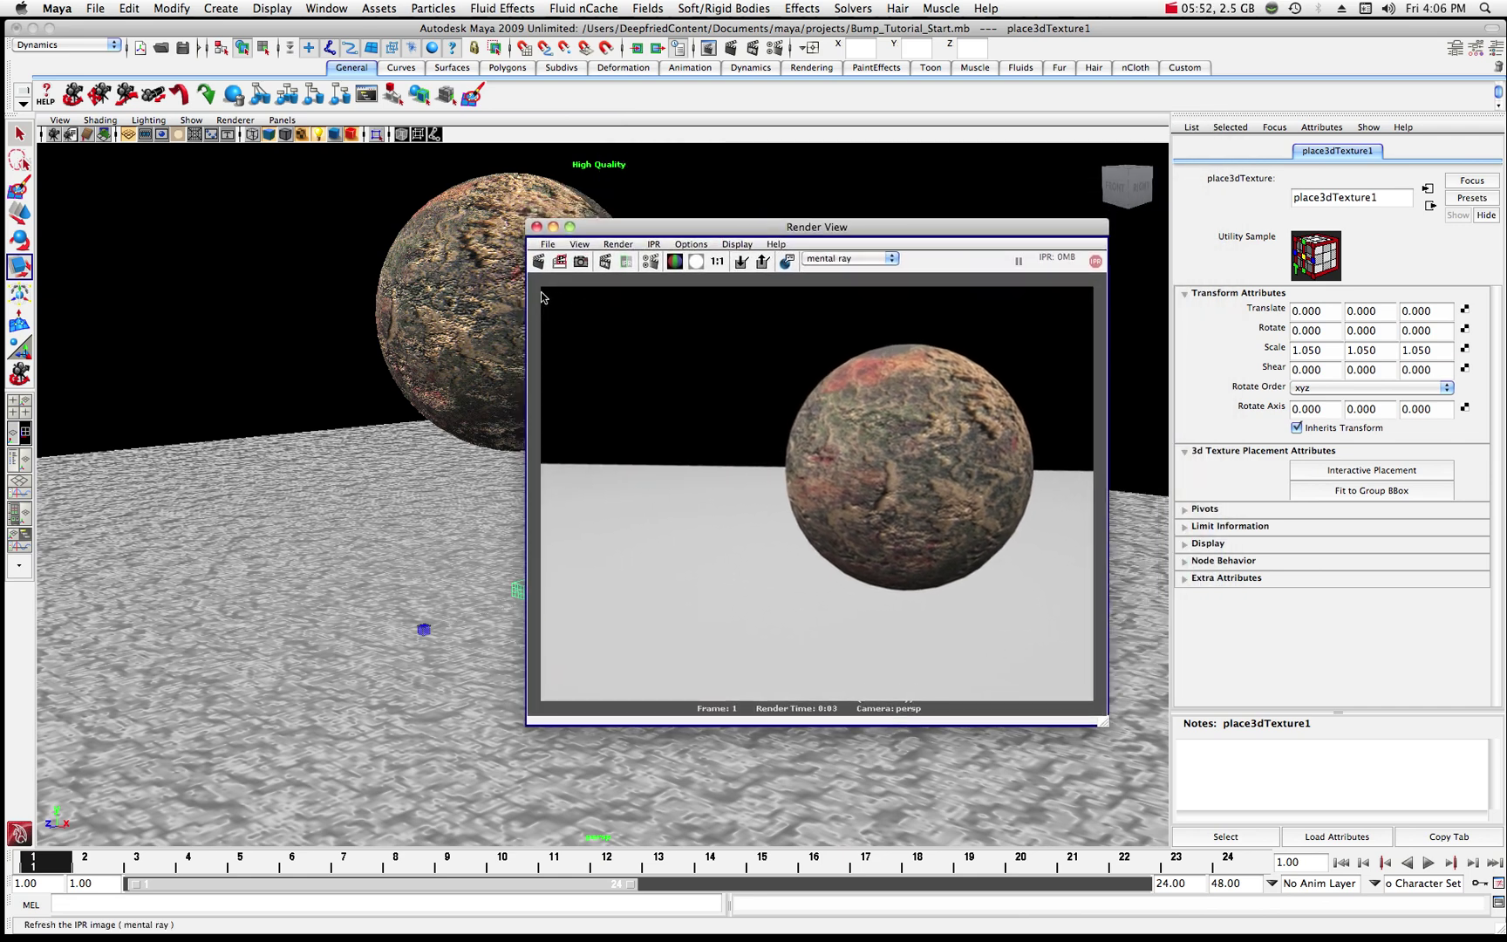
left_click(539, 262)
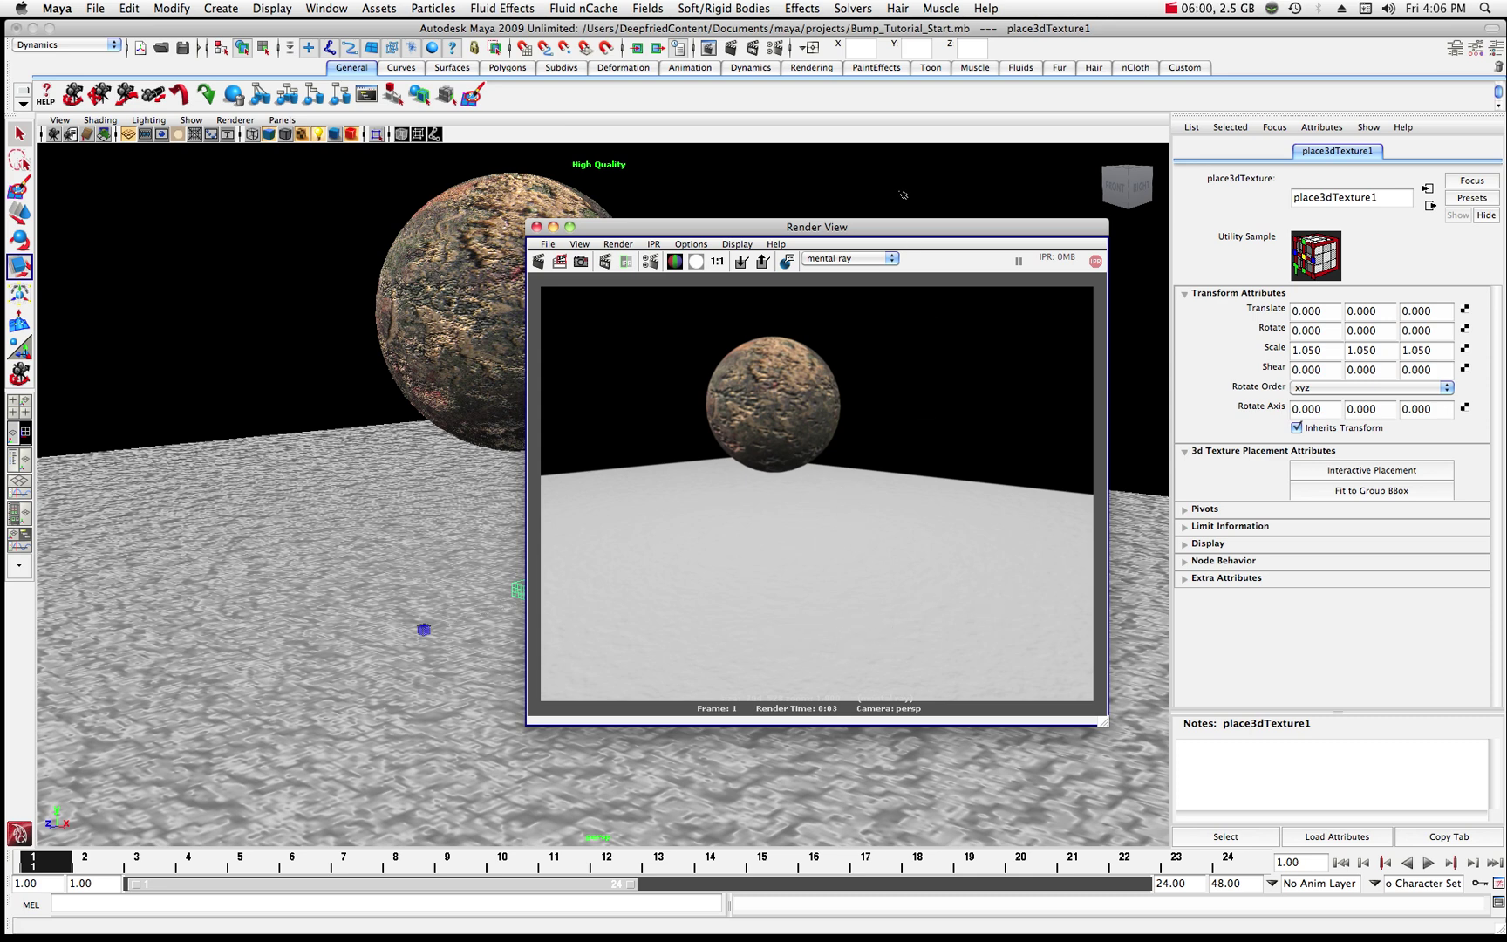
left_click_drag(882, 229, 419, 267)
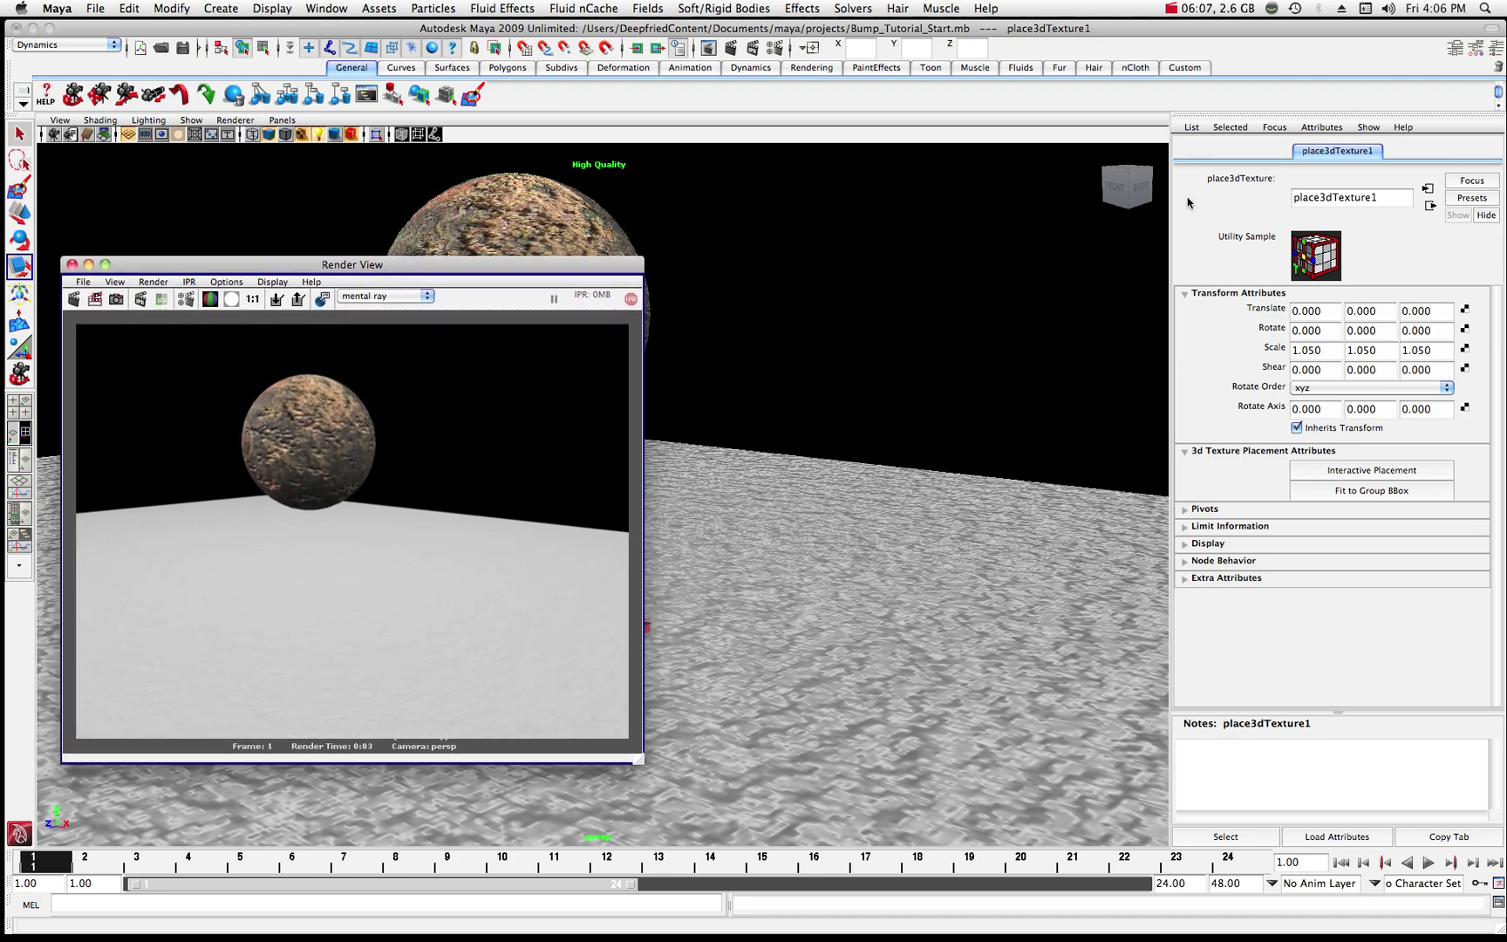
left_click_drag(1115, 126, 612, 229)
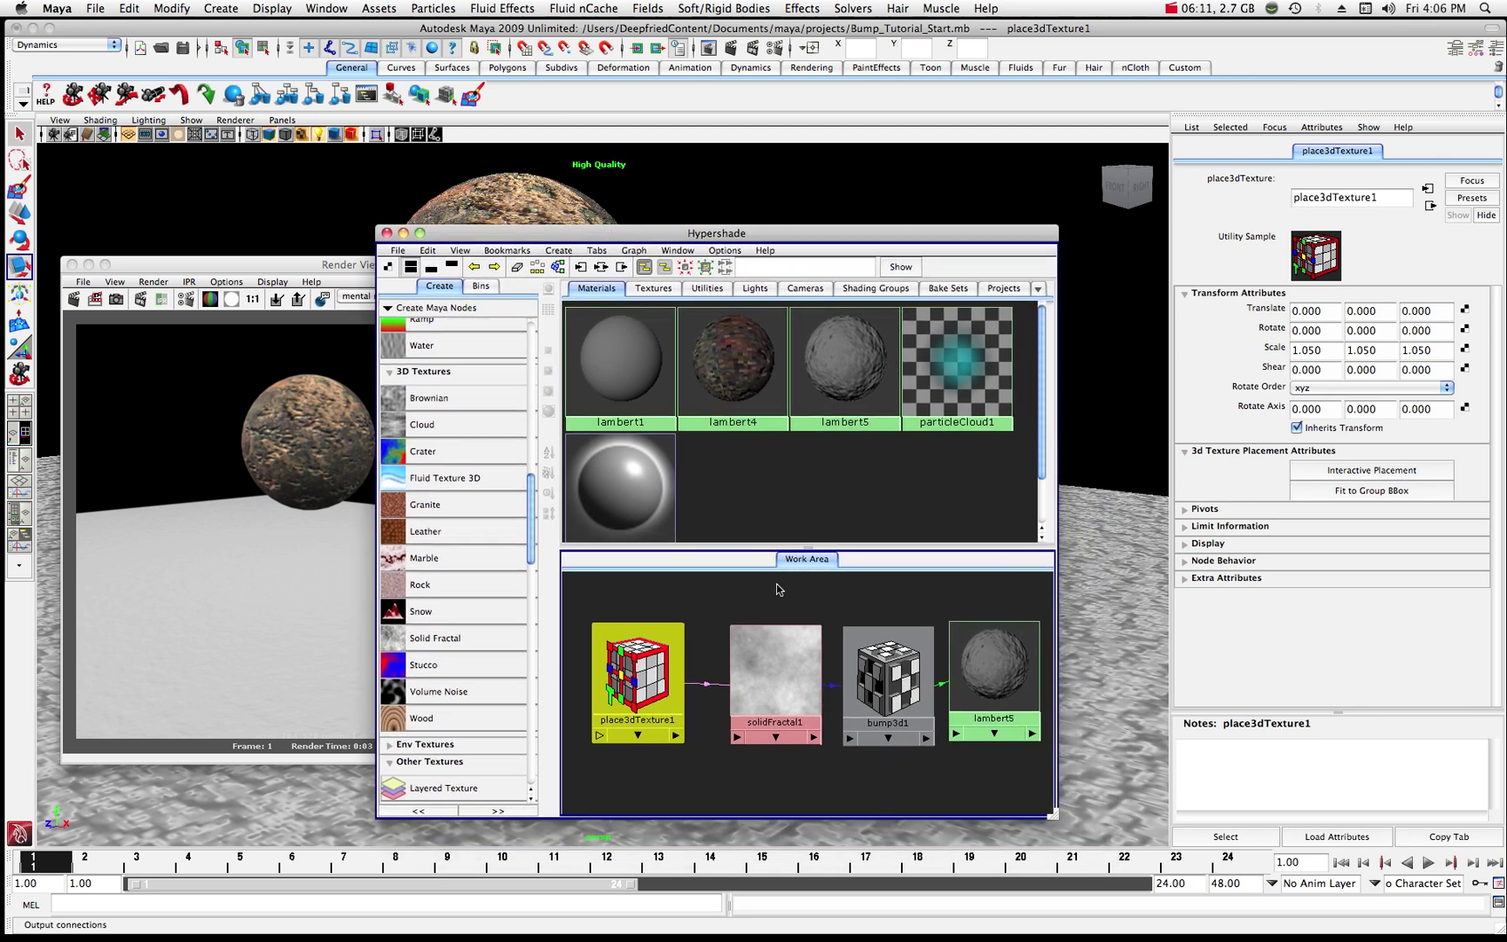
- Select solidFractal1, raise its Threshold to 0.615, and move the Hypershade out of the way
left_click(785, 670)
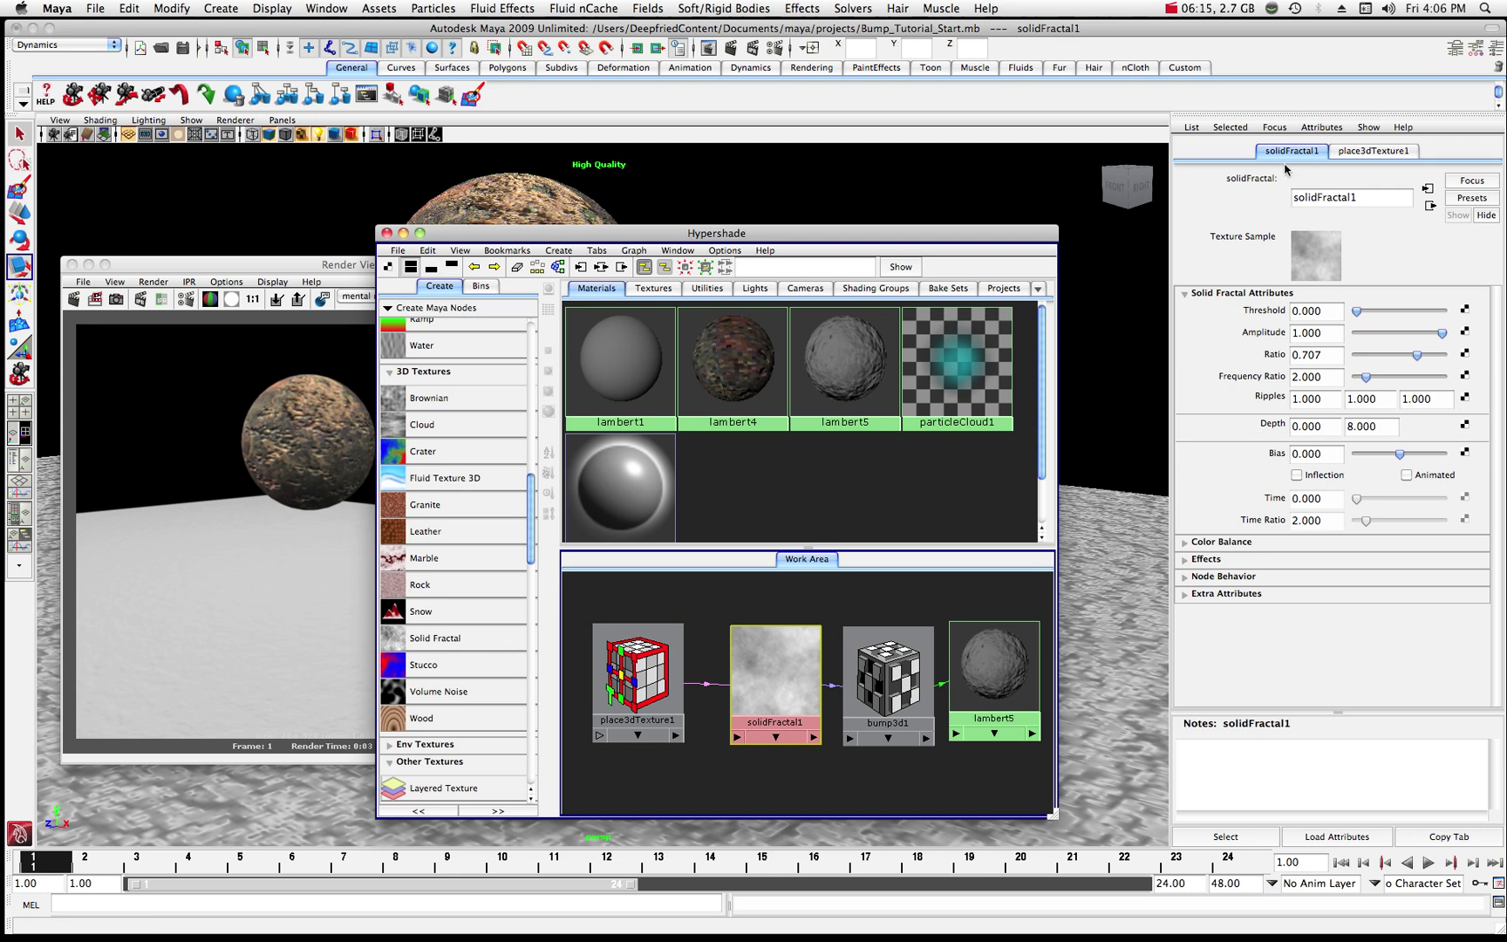
left_click_drag(974, 242, 720, 229)
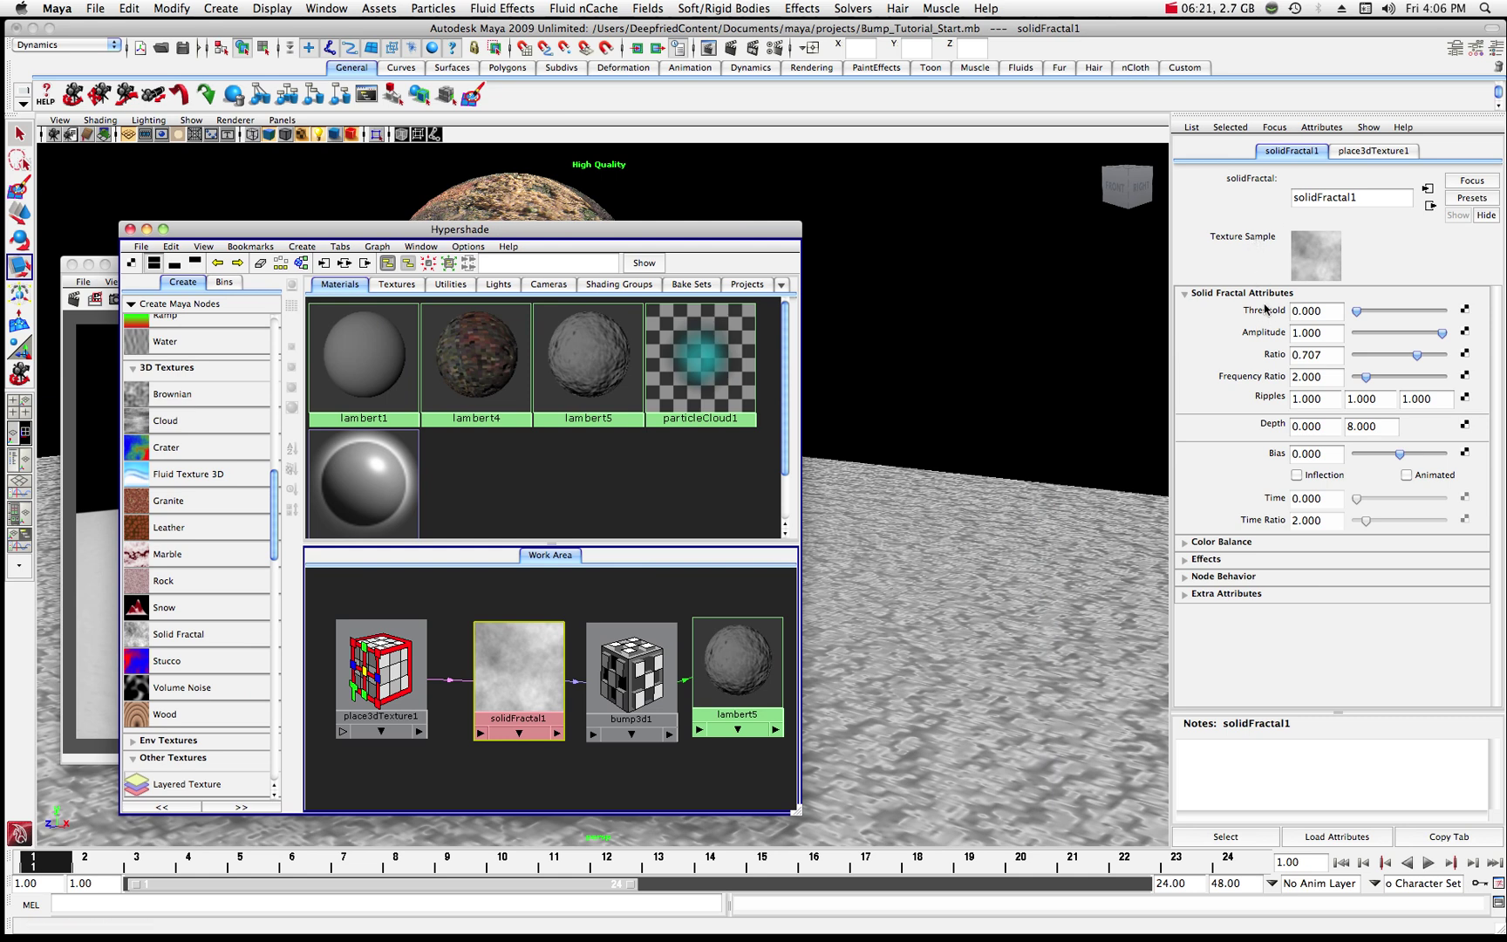
left_click(979, 606)
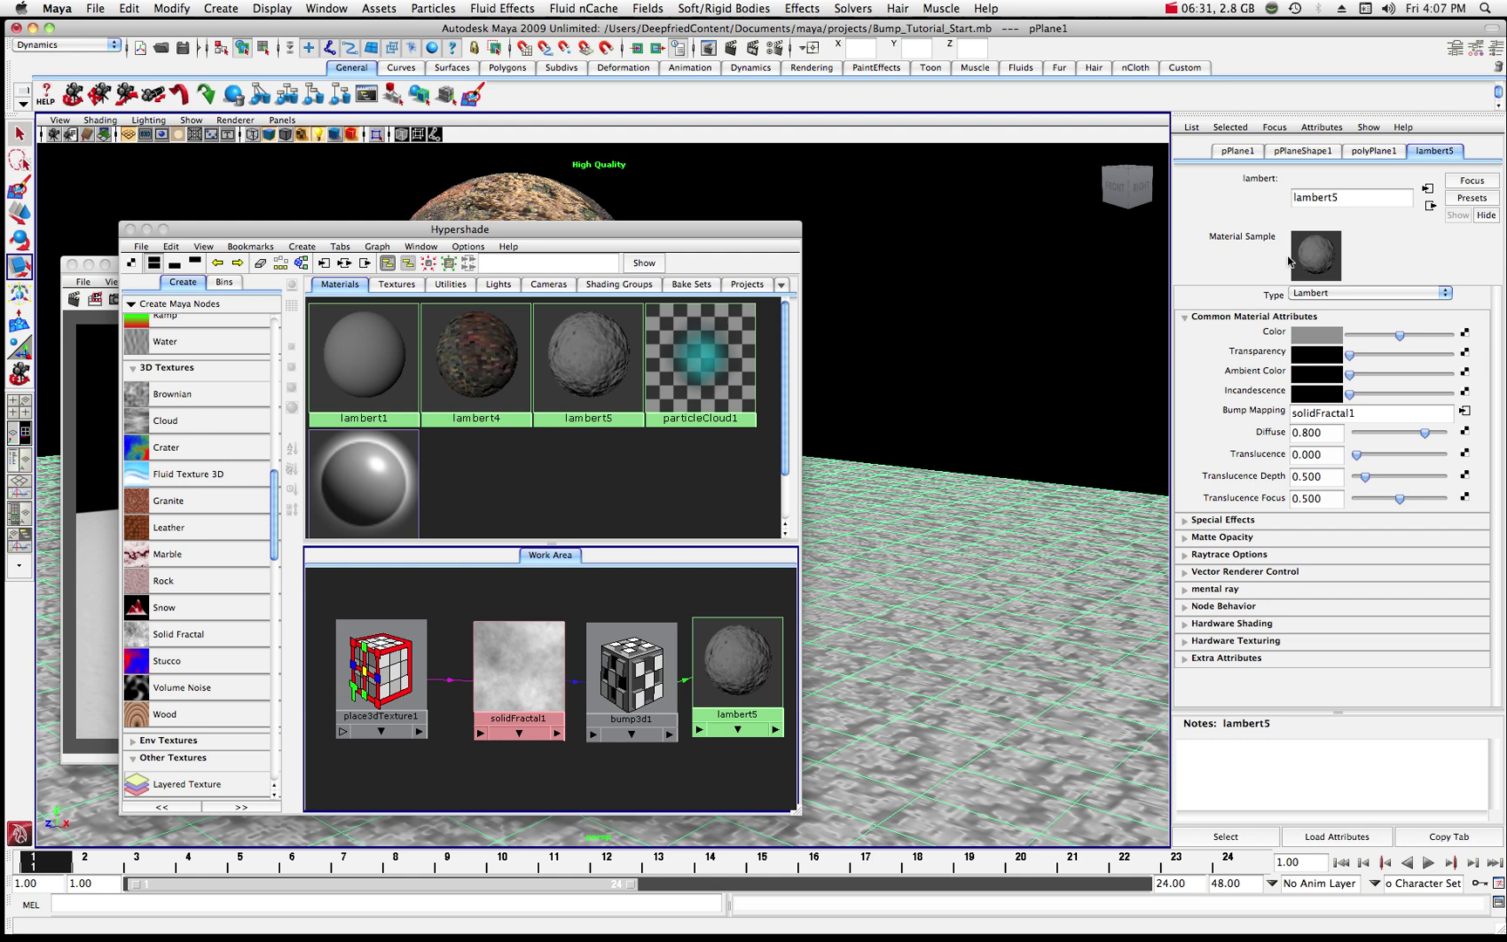
left_click(647, 674)
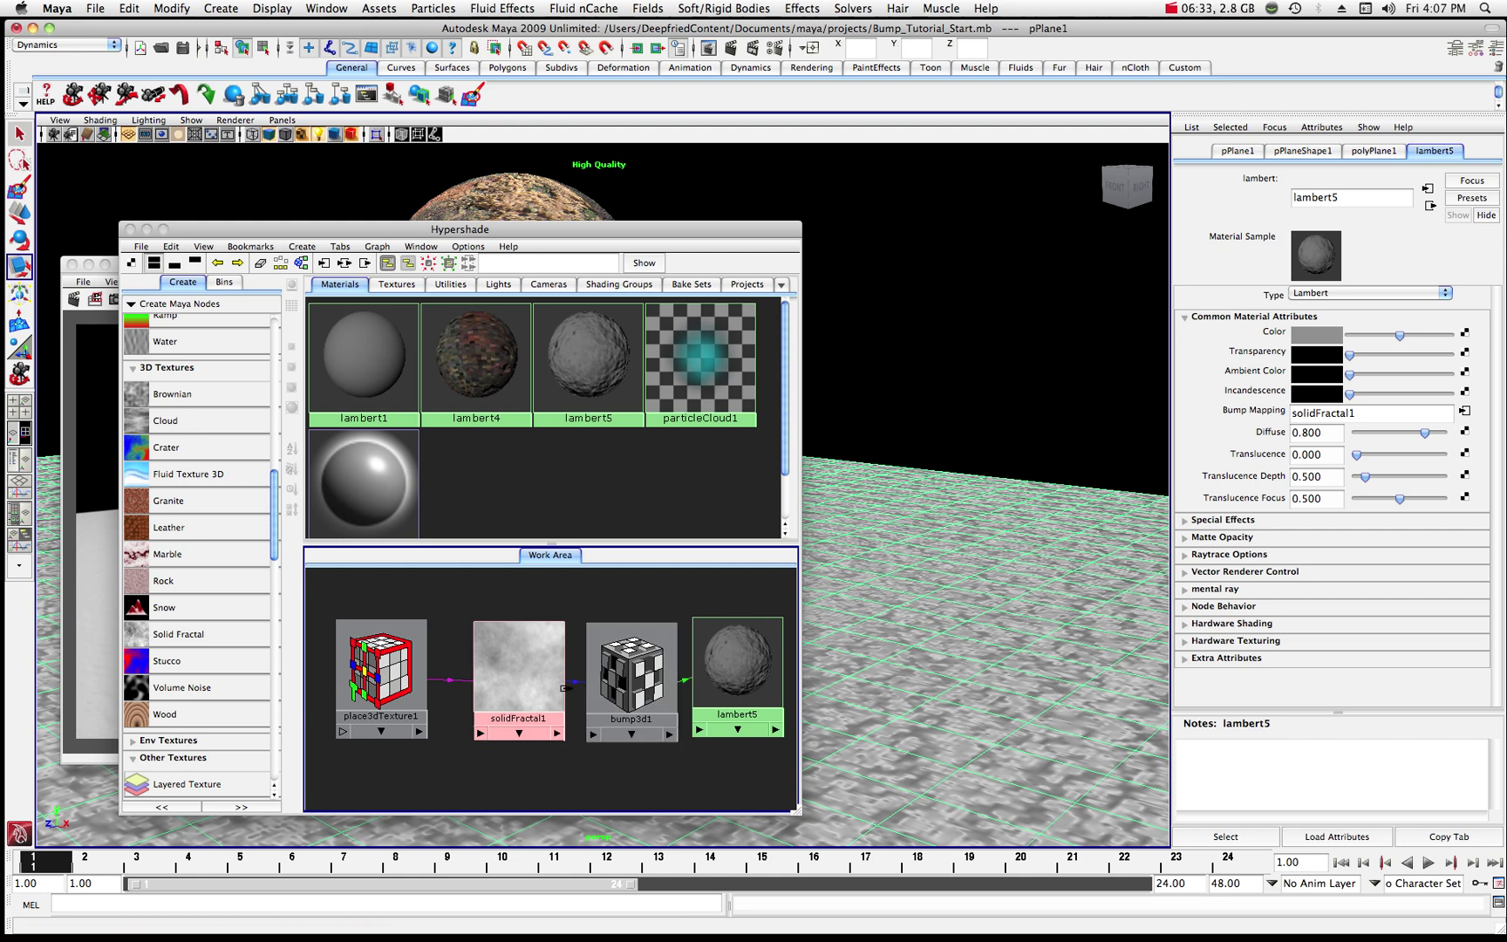
left_click(520, 676)
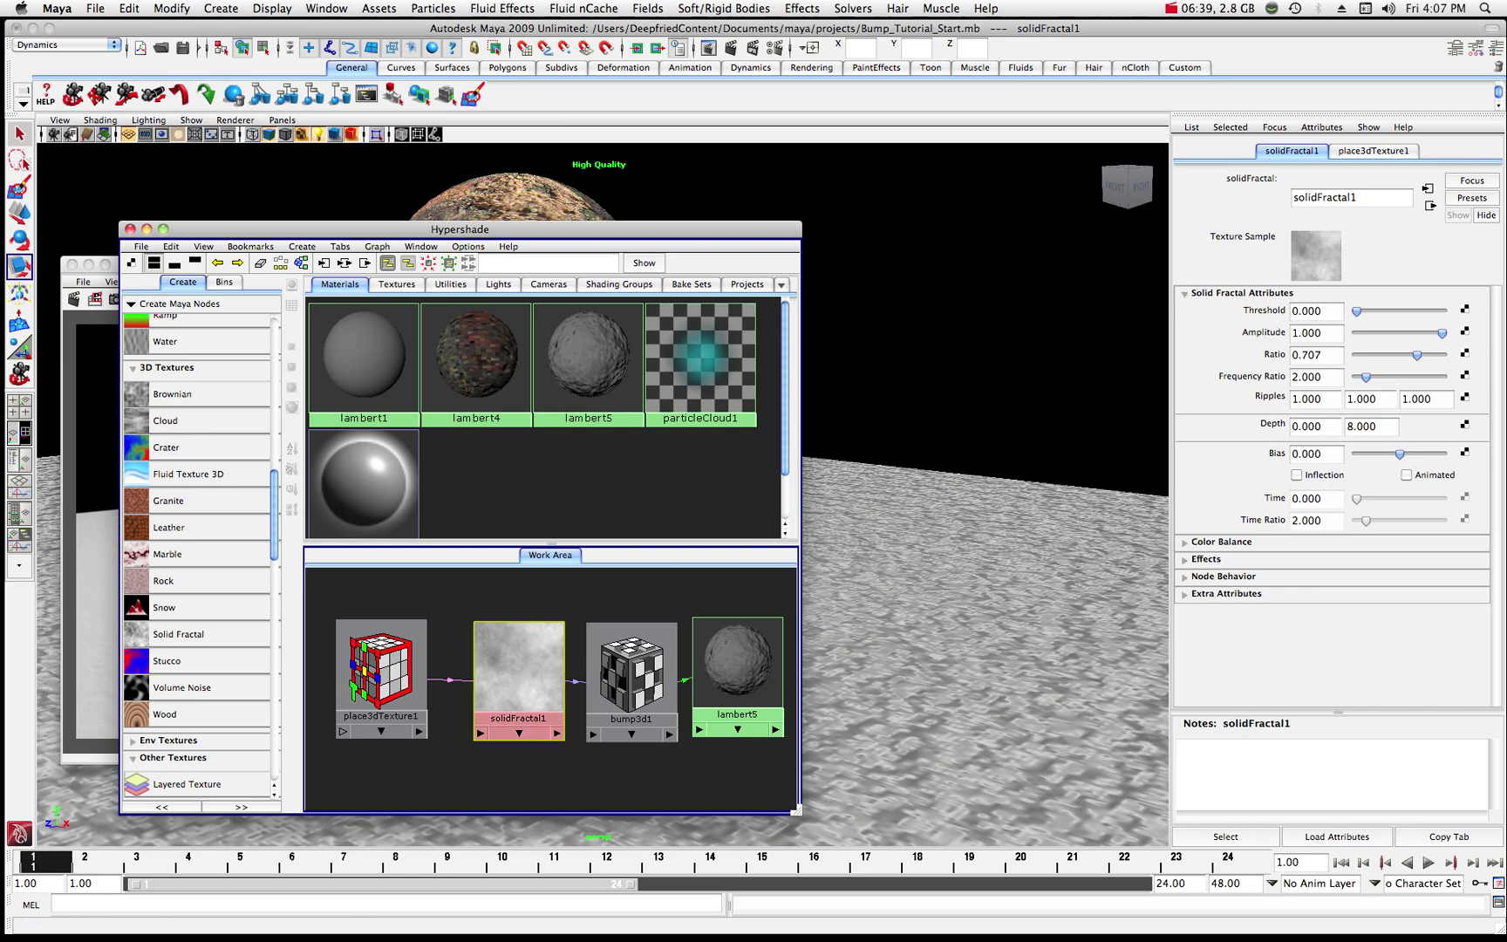
left_click_drag(1358, 315, 1414, 315)
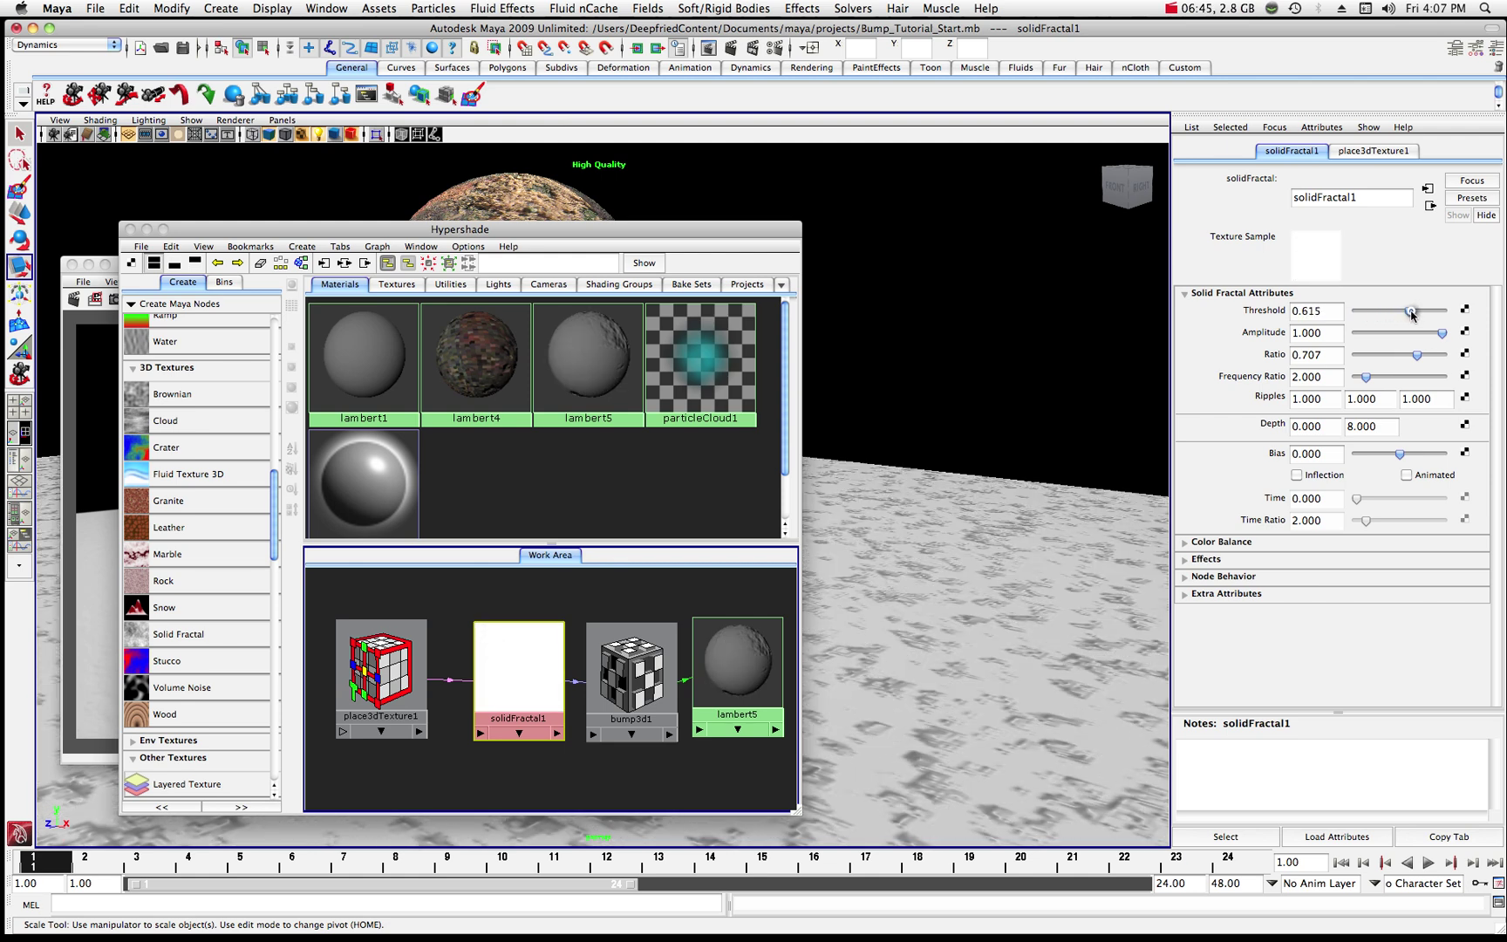
left_click(686, 231)
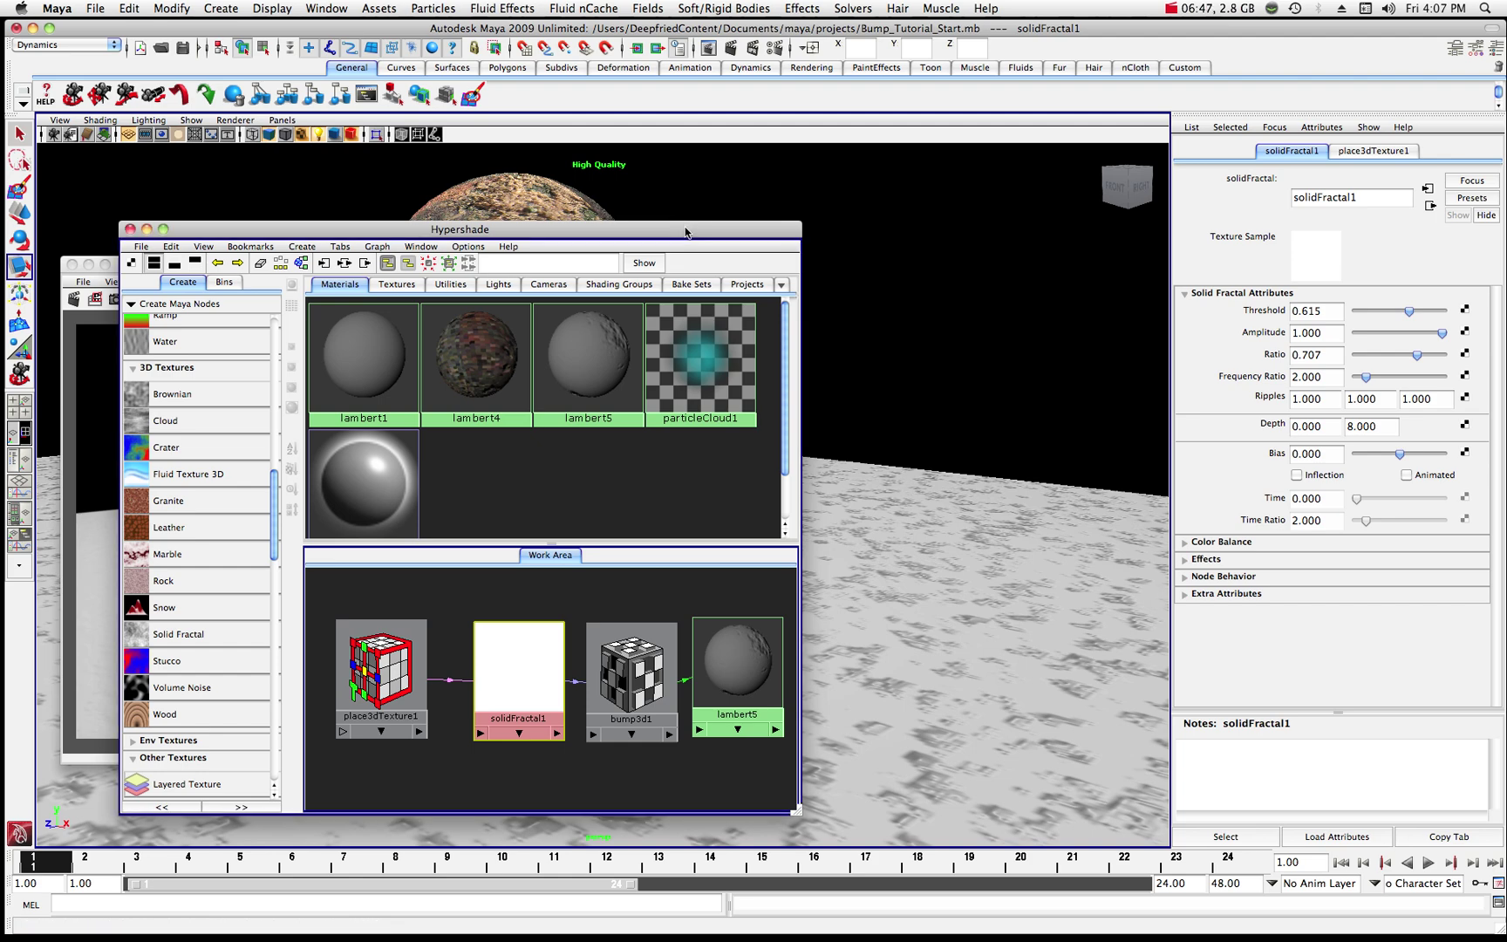
left_click_drag(686, 231, 1400, 201)
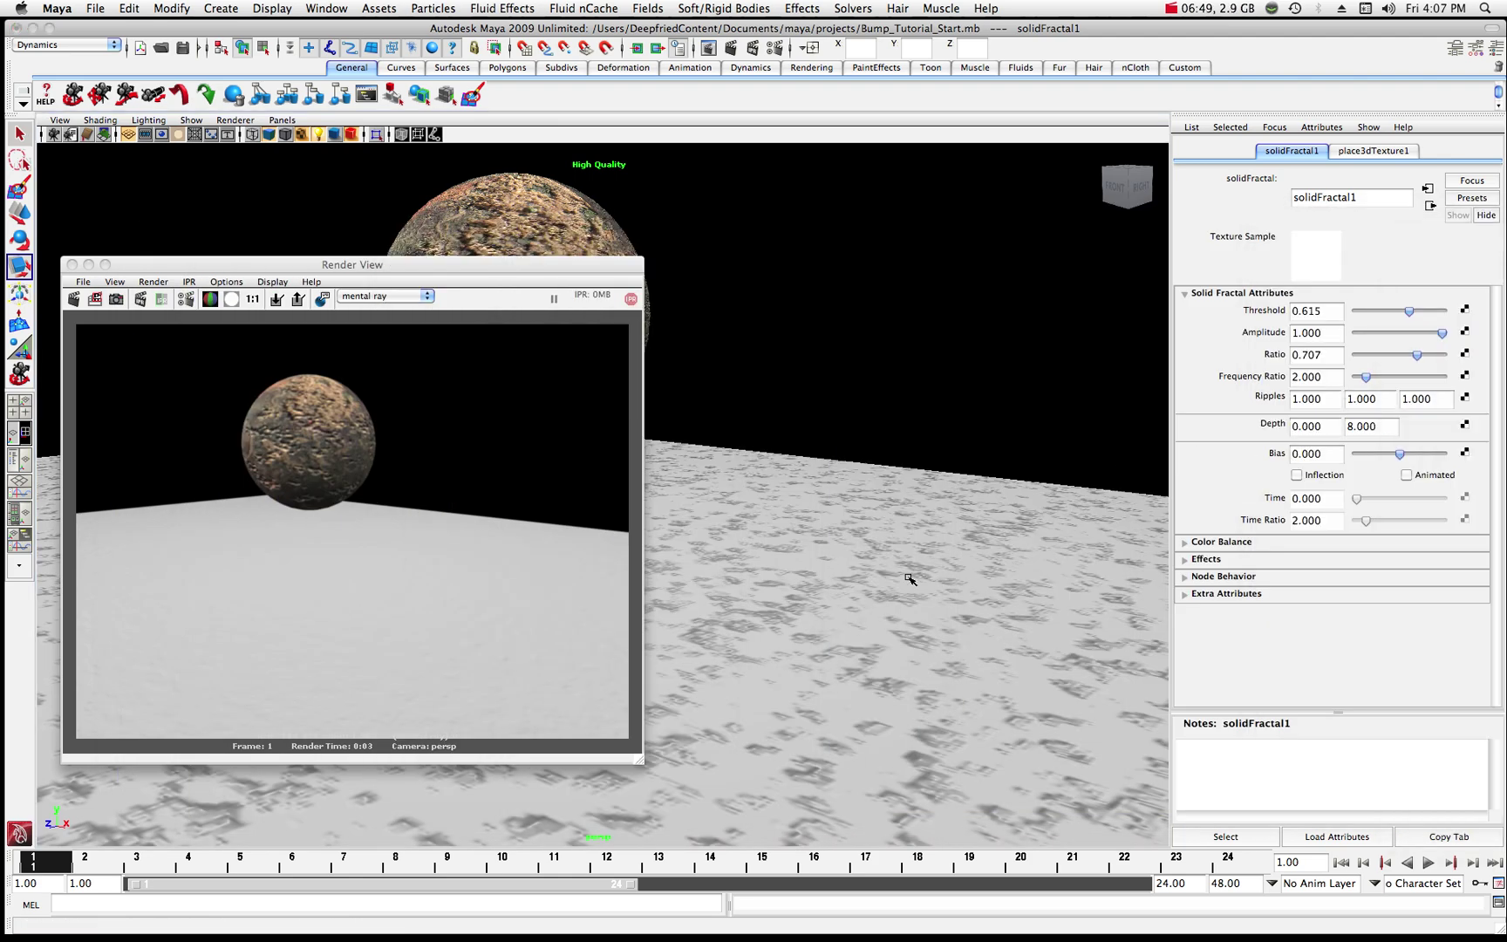
- Re-render, then try solidFractal1 Threshold 0.761 and Amplitude 0.560 and render again
left_click(74, 301)
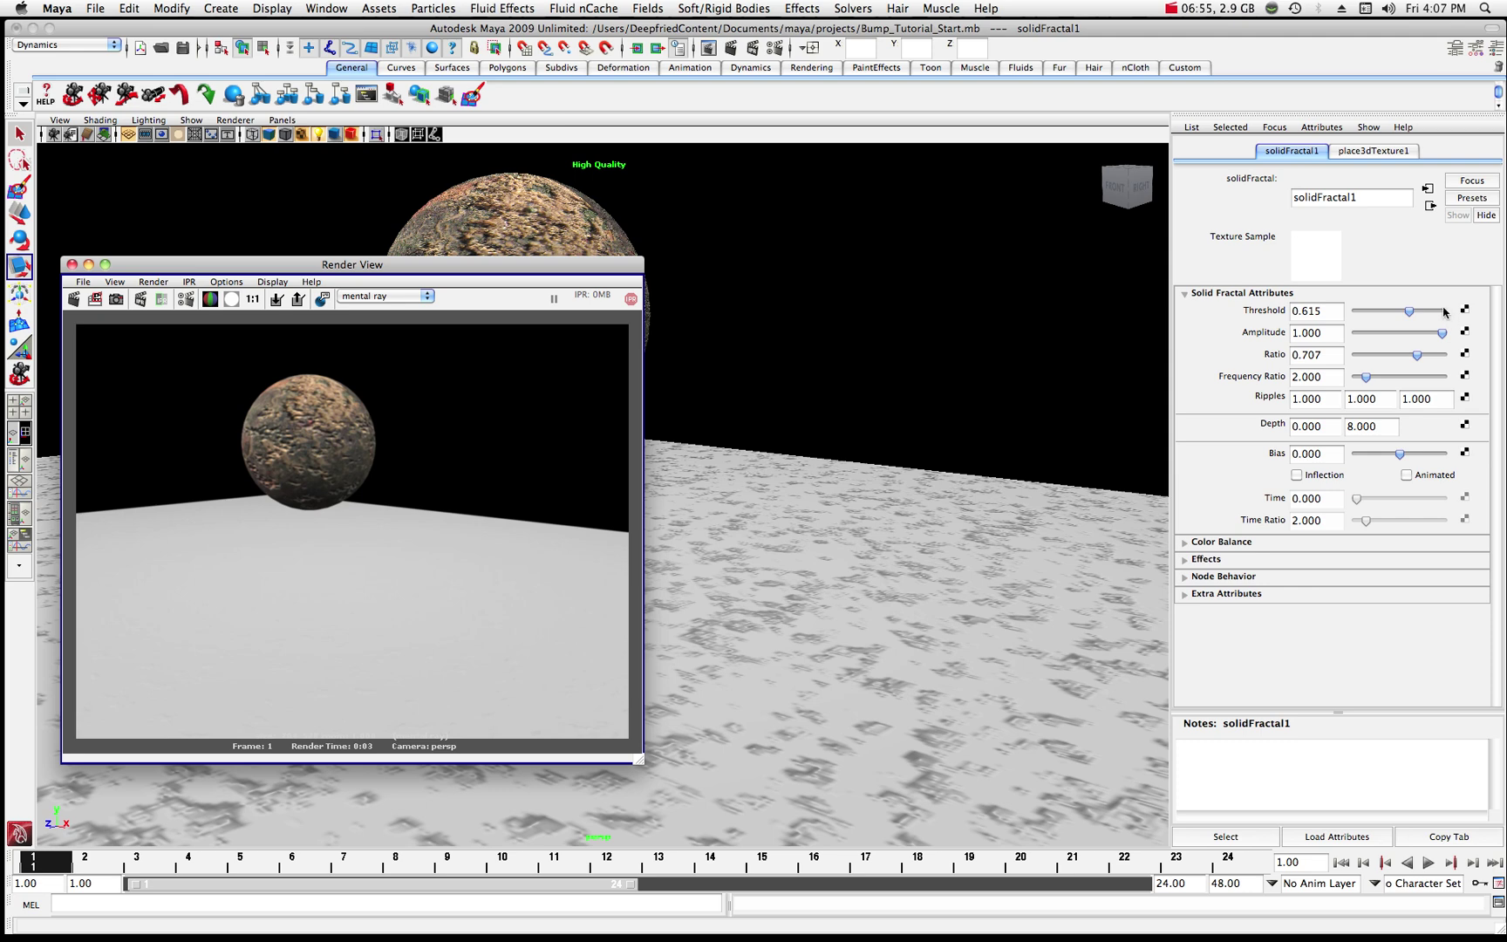
left_click_drag(1410, 315, 1371, 316)
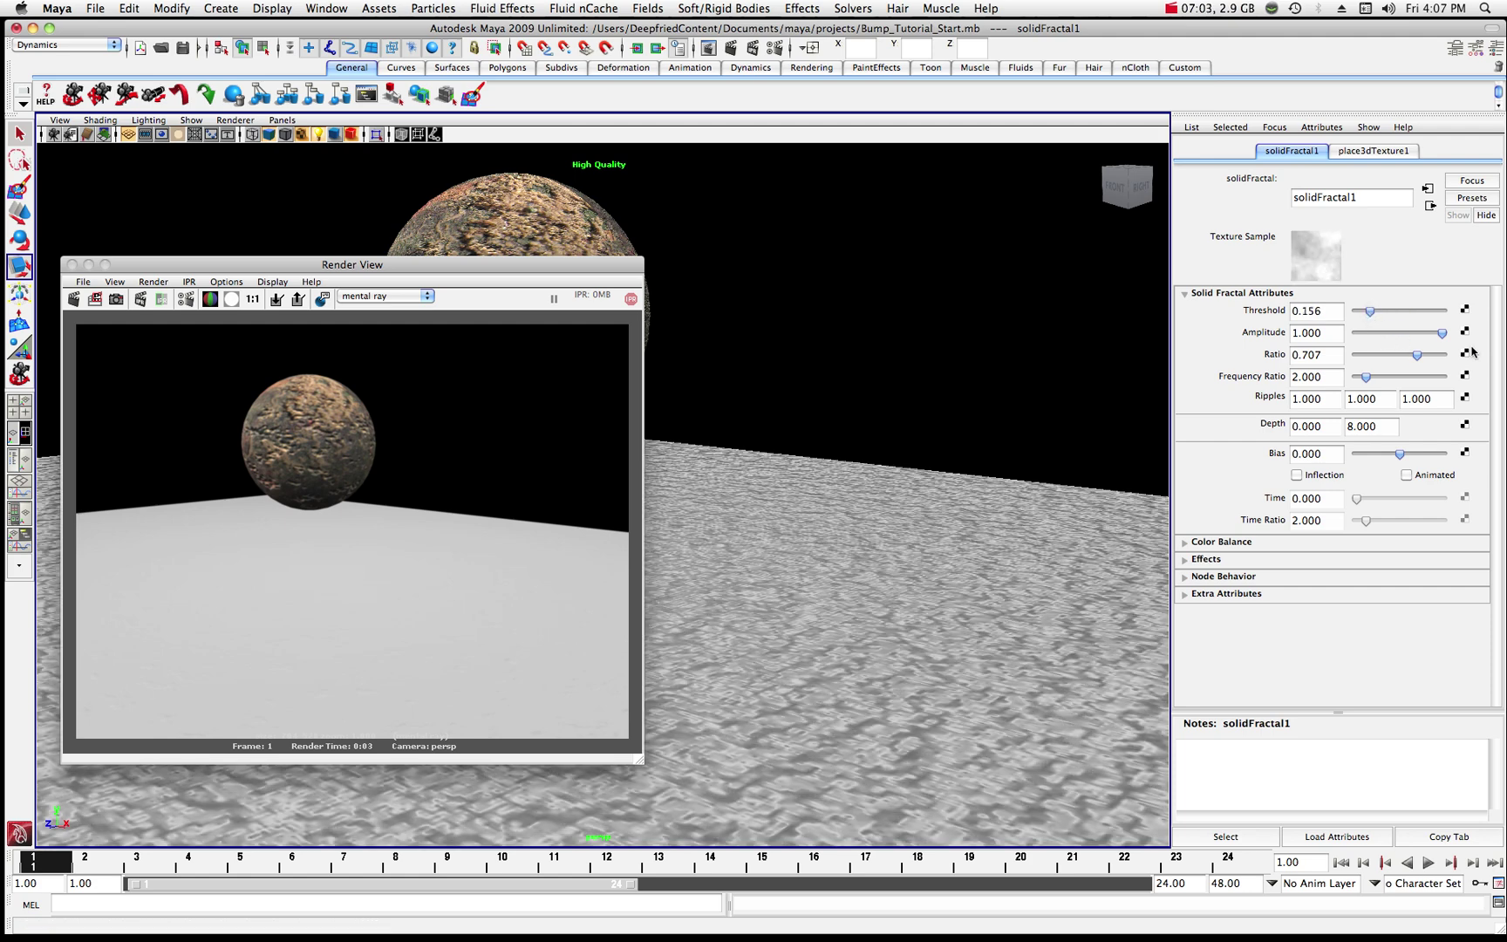
left_click_drag(1442, 336, 1383, 338)
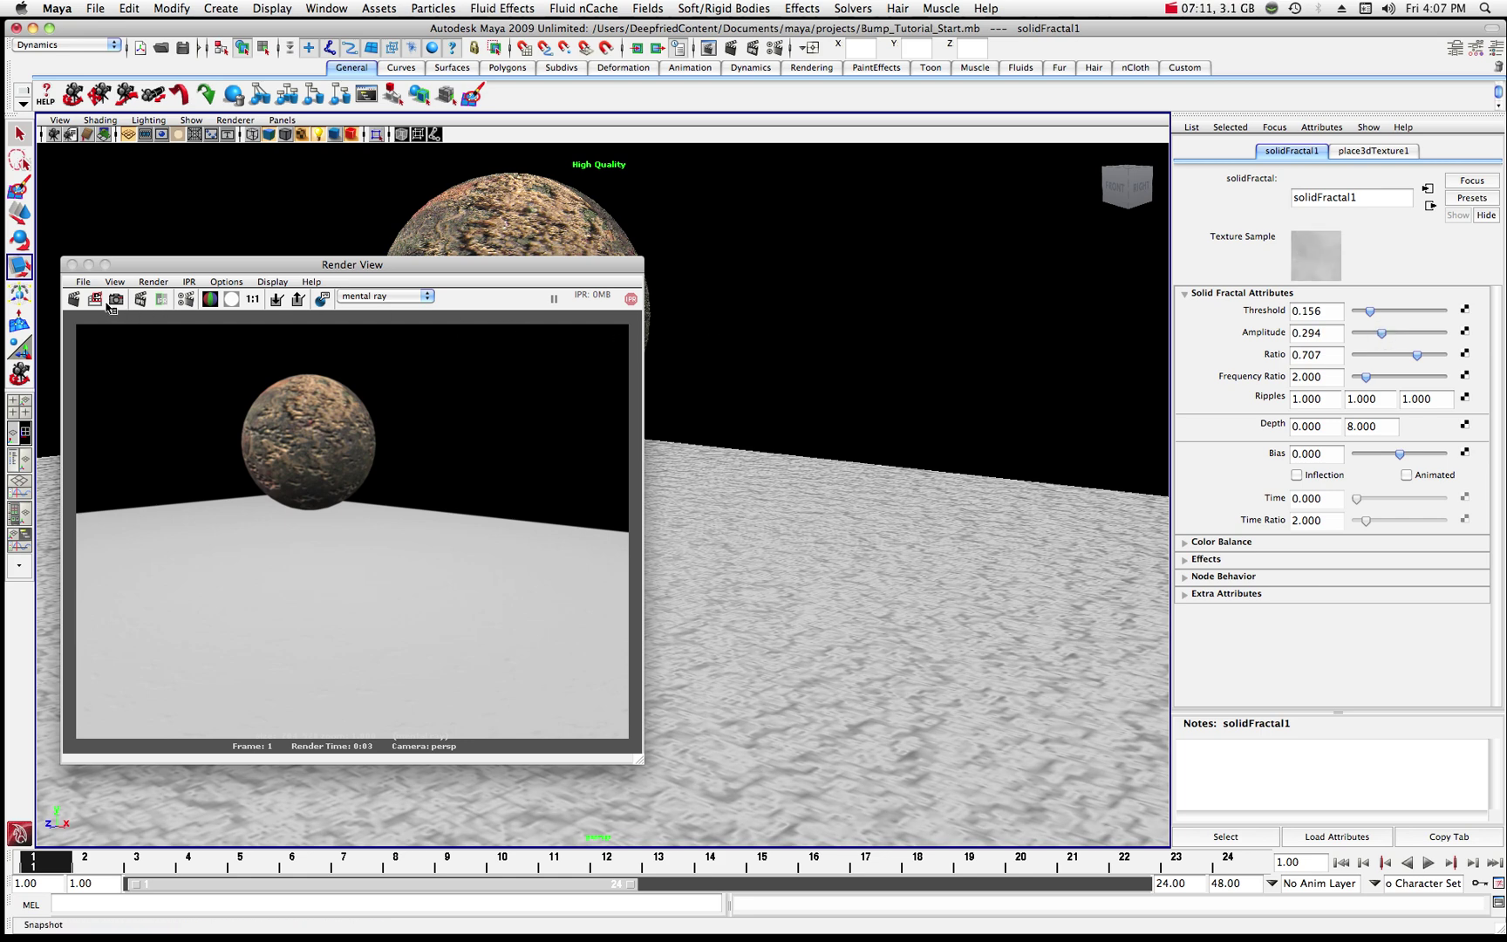
left_click(74, 299)
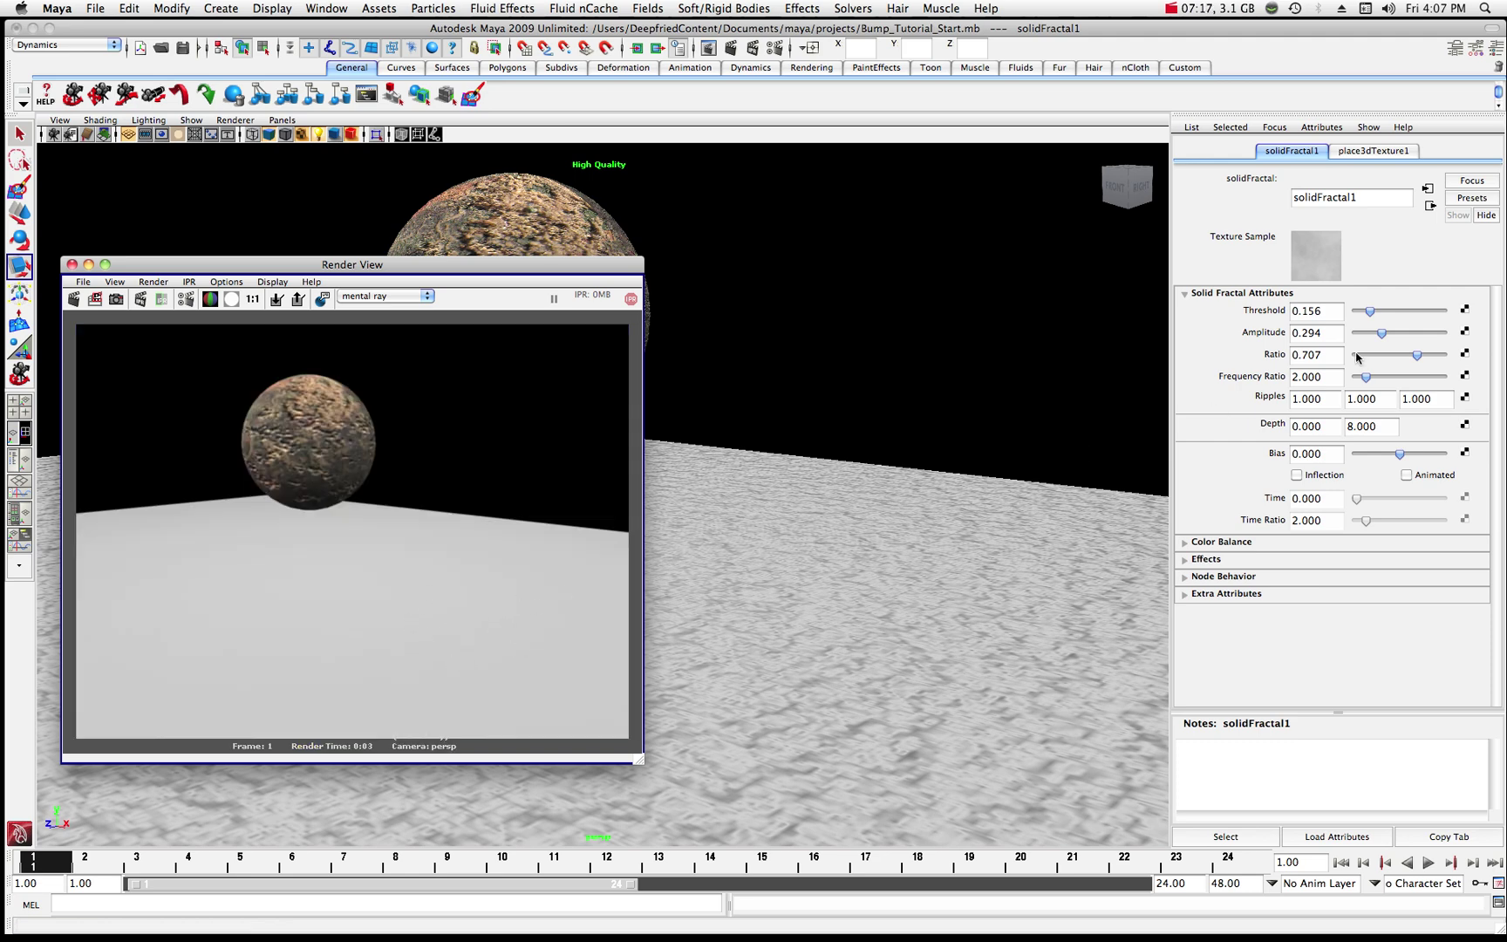
- Set Amplitude 1.000, Threshold 0.440 and Ratio 0.275, then re-render the floor with mental ray
left_click_drag(1381, 337, 1447, 343)
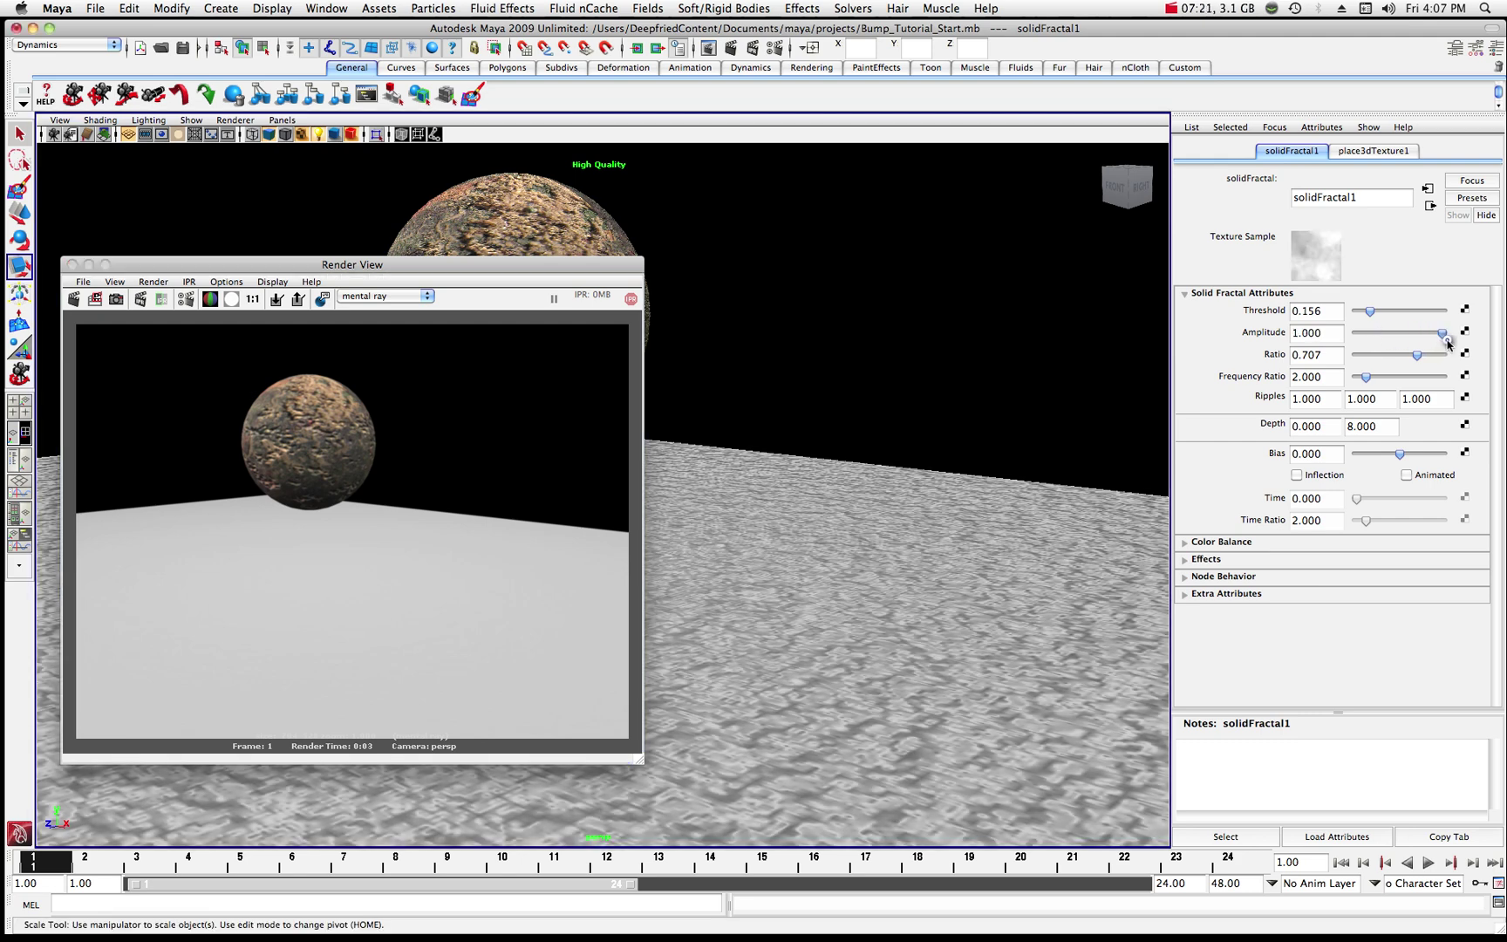
left_click_drag(1369, 314, 1394, 316)
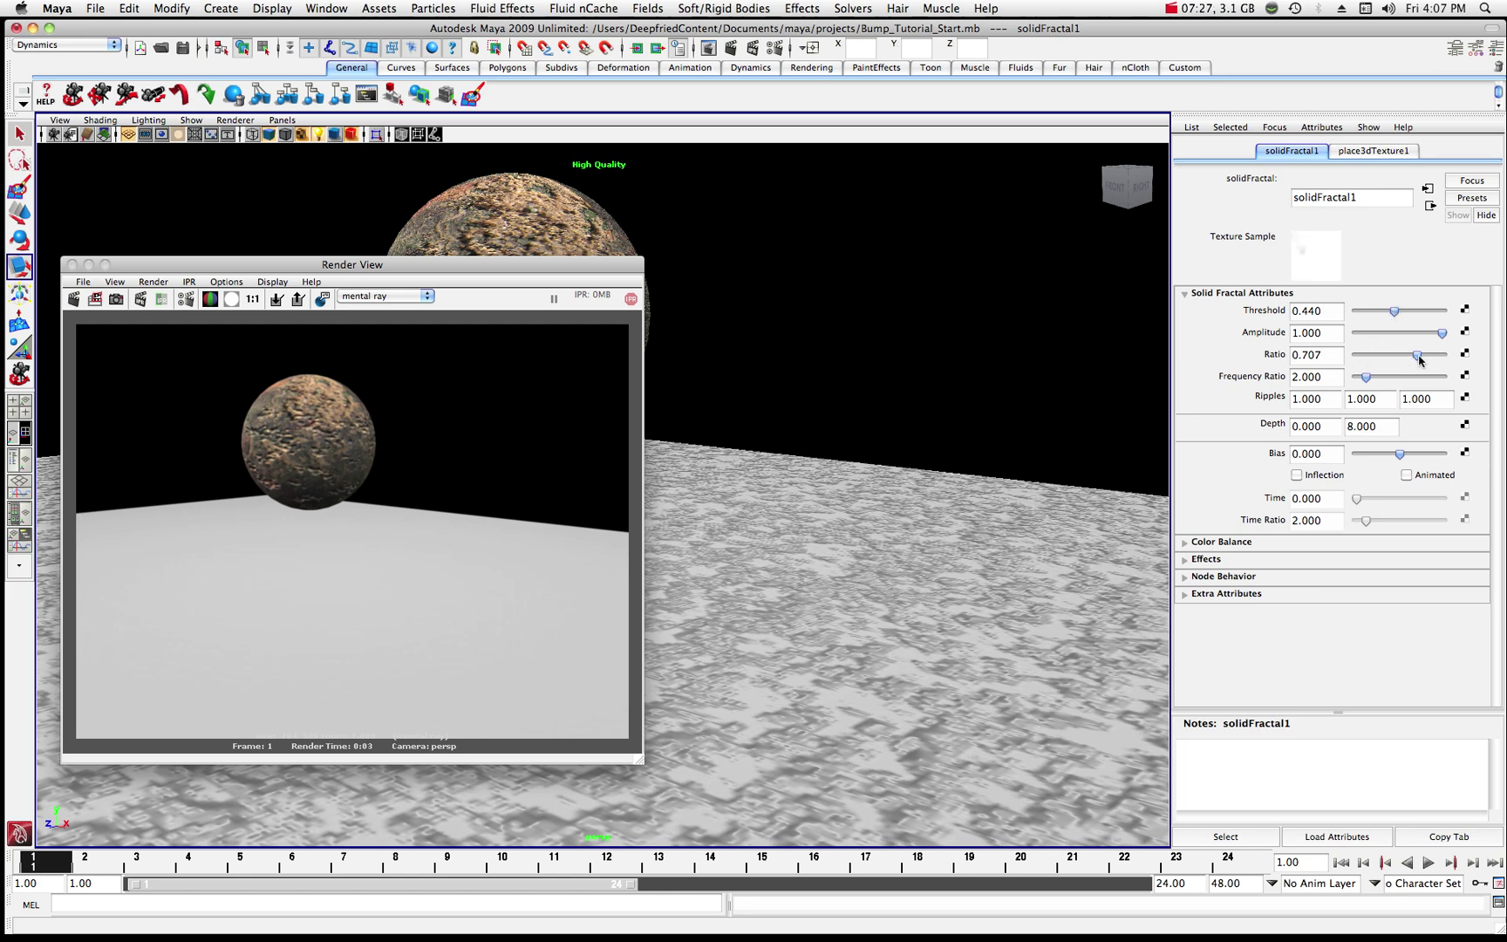
left_click_drag(1416, 357, 1381, 359)
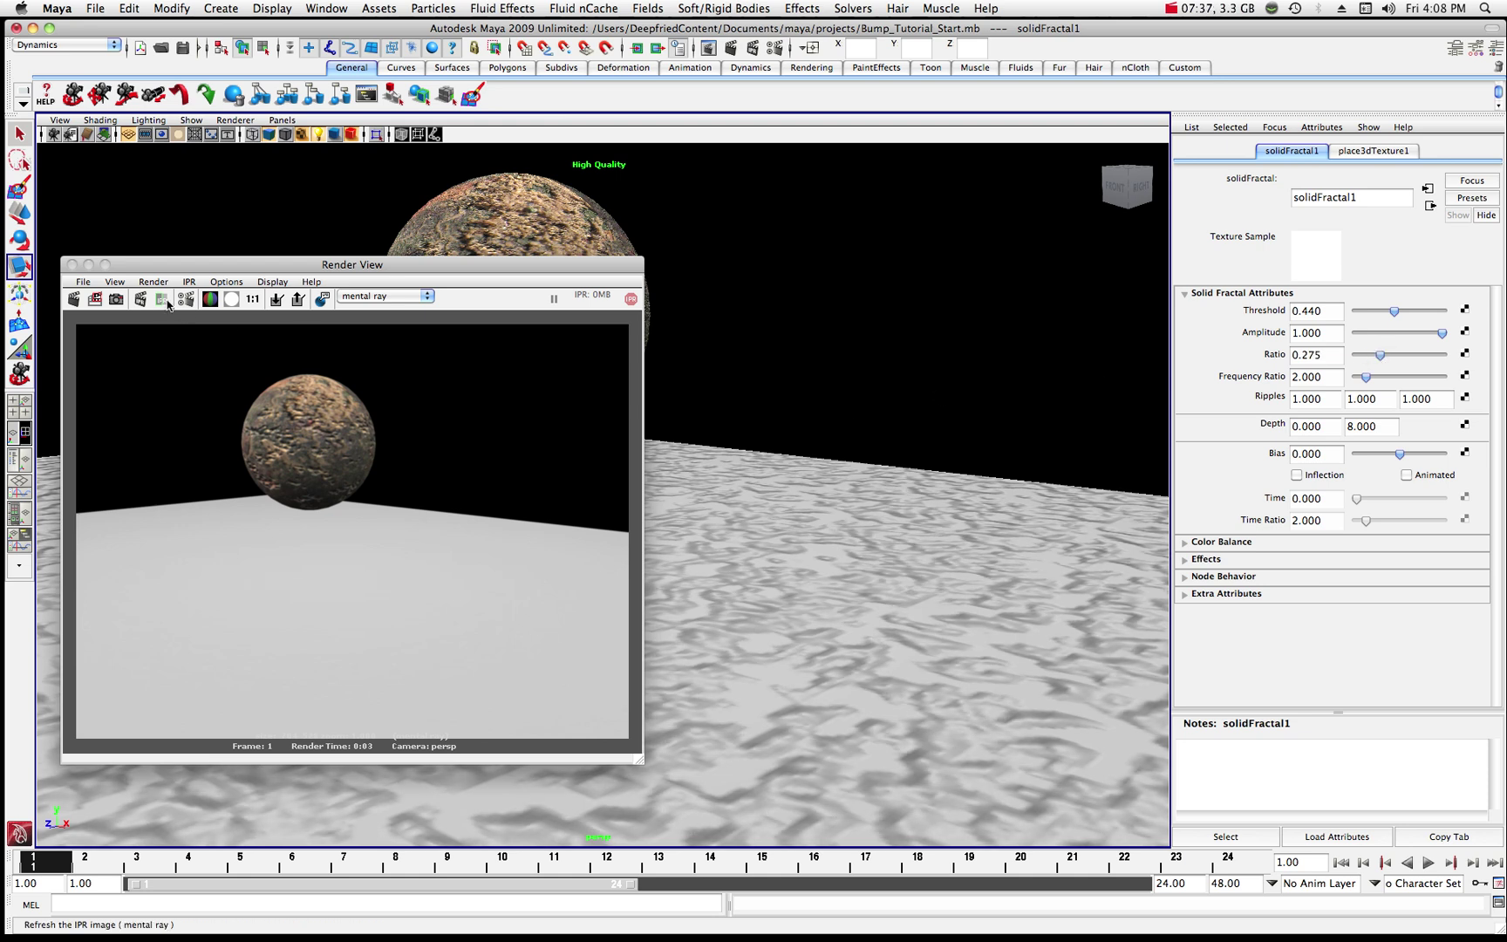
left_click(76, 299)
left_click(76, 299)
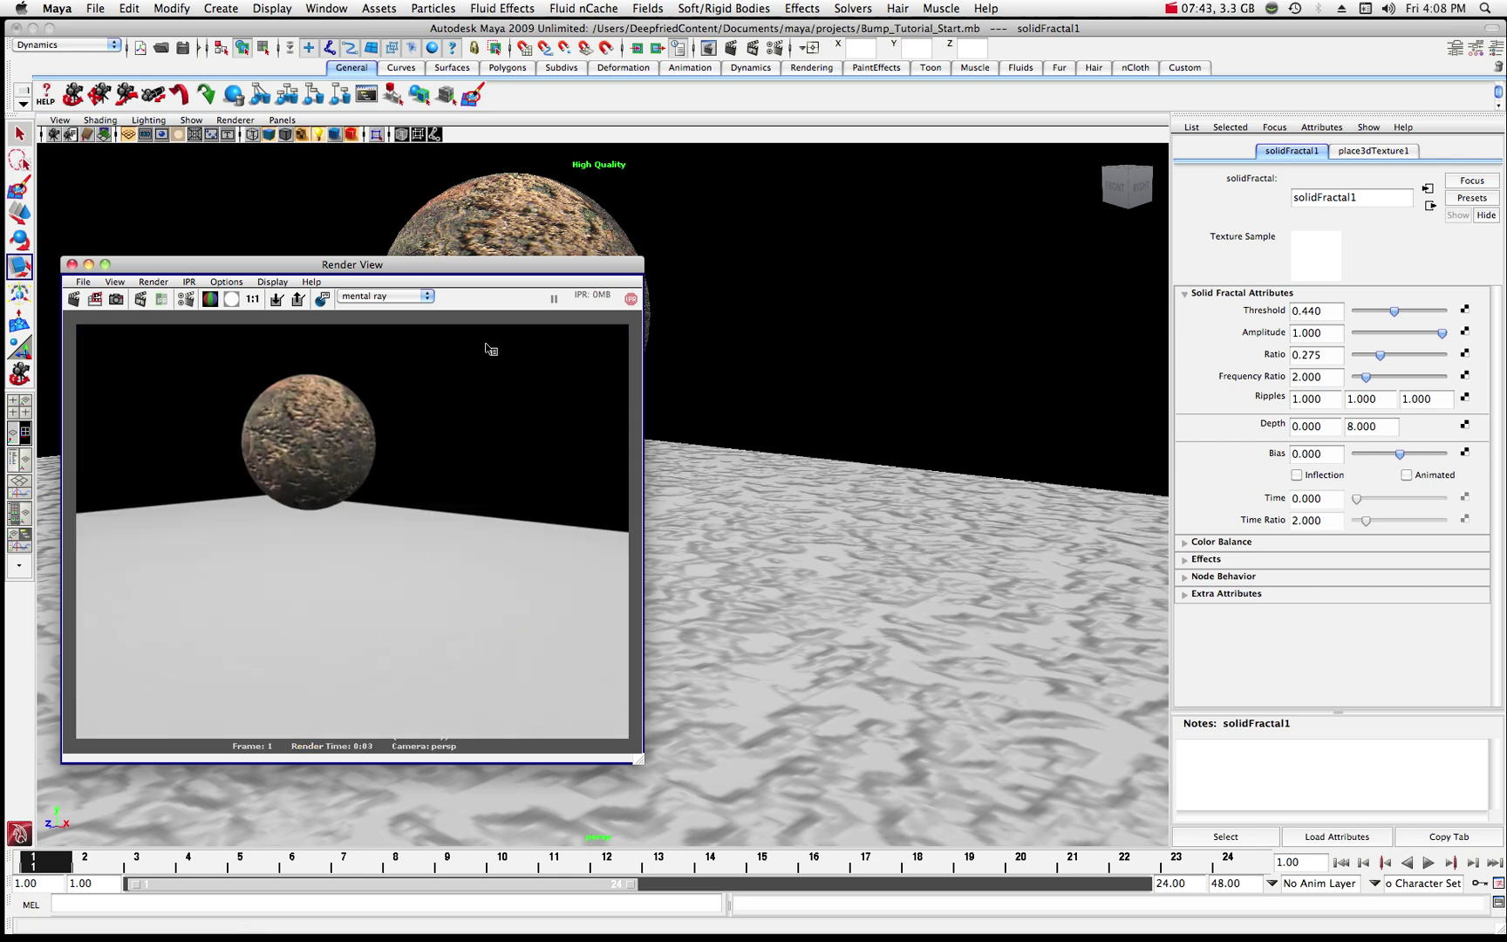
left_click_drag(492, 269, 1315, 374)
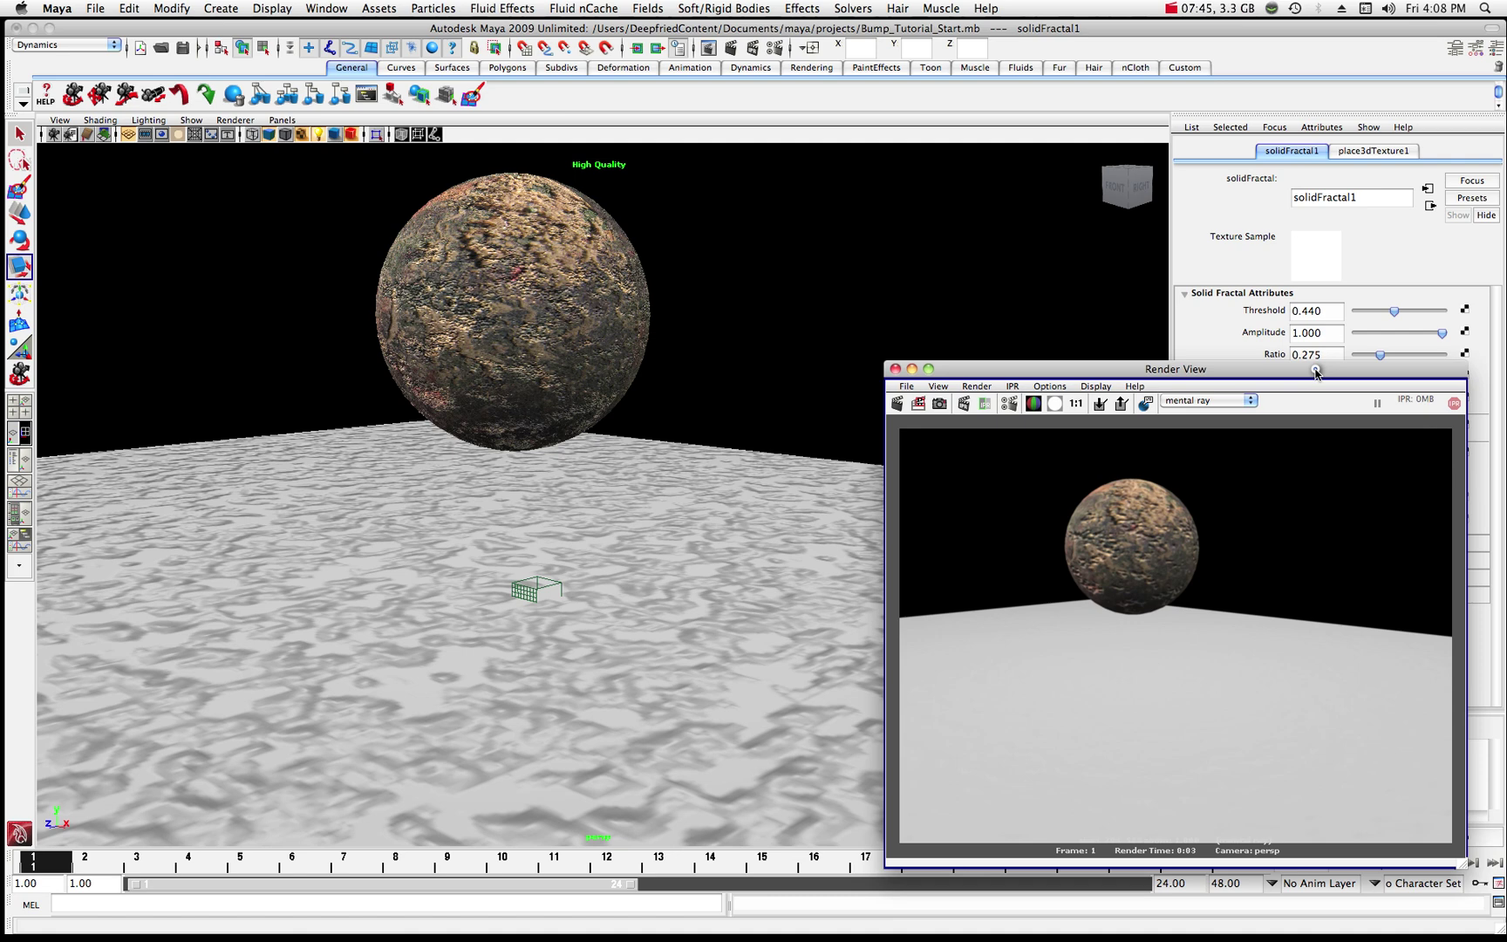
- Minimize the render window and create a point light in the scene
double_click(1112, 373)
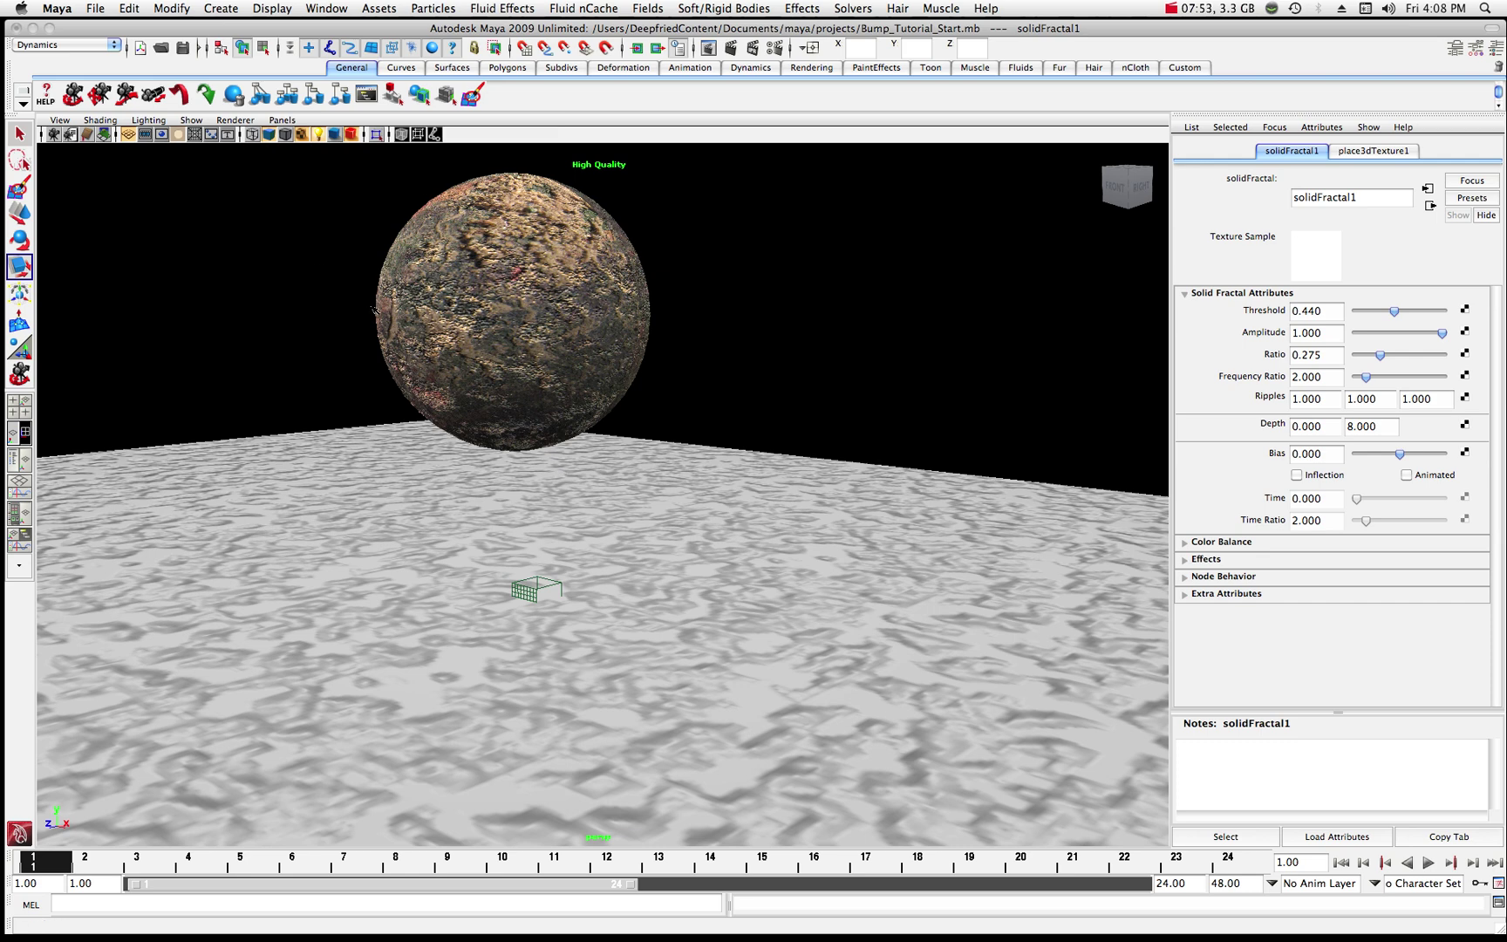
scroll(374, 340, "down", 10)
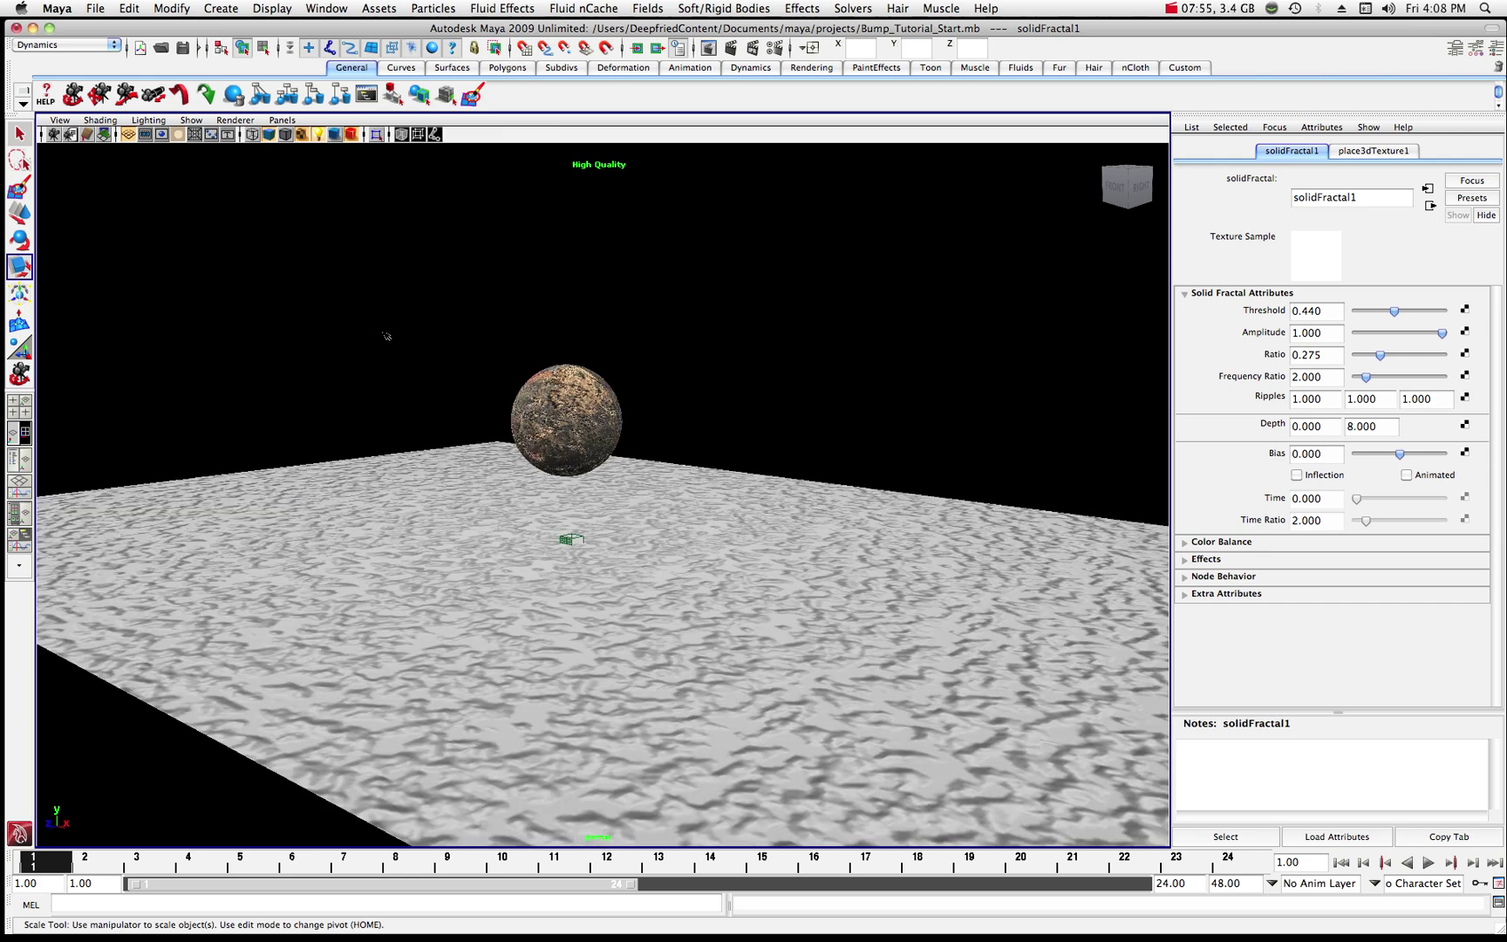
left_click(222, 11)
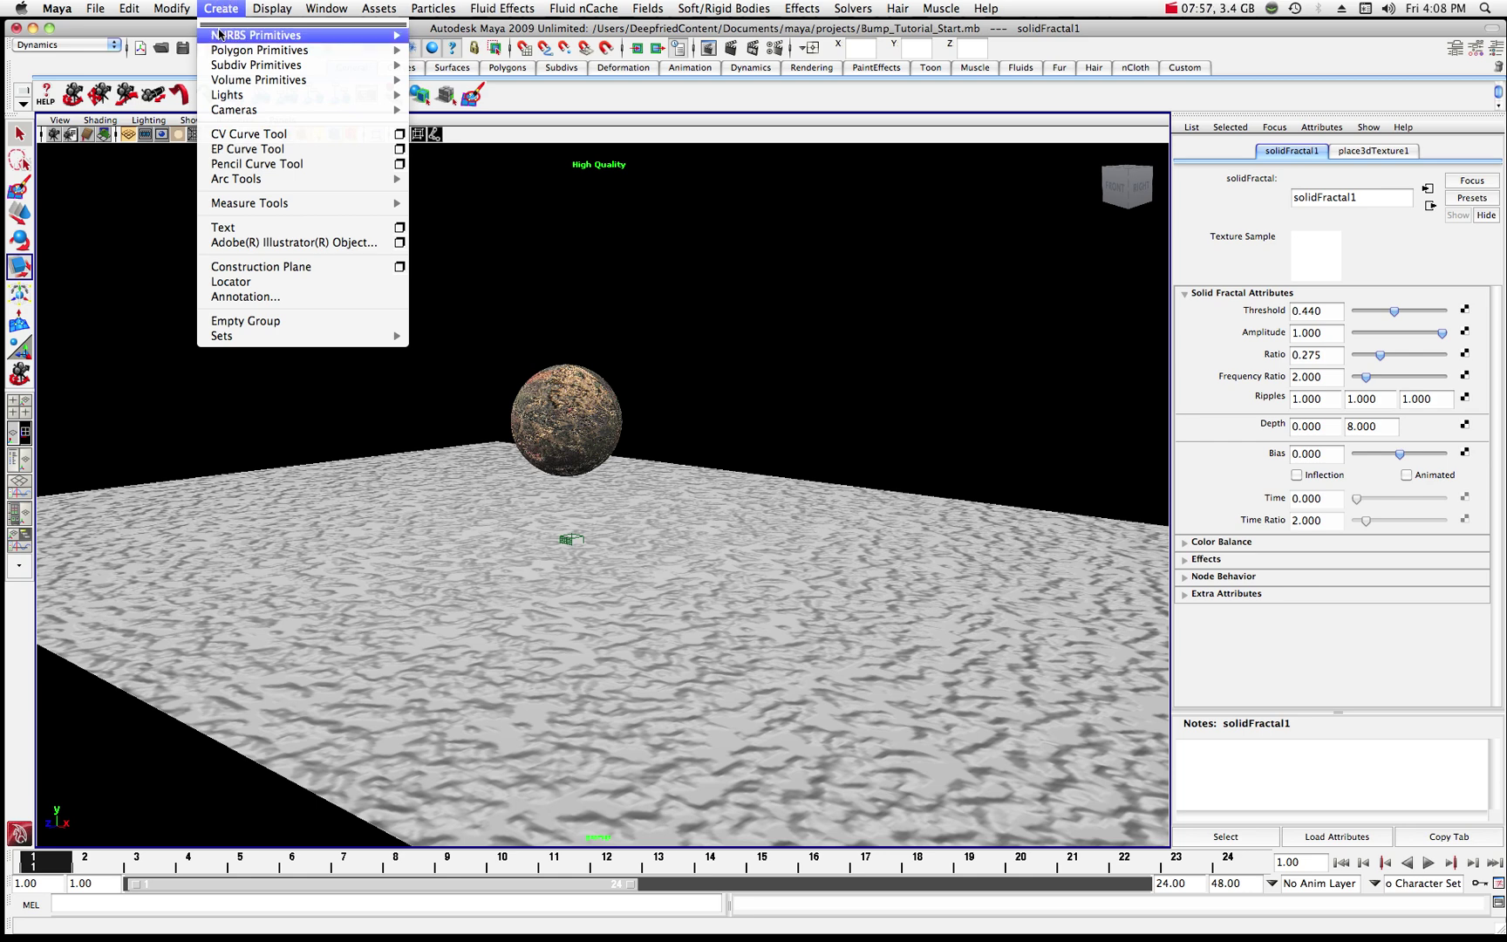
mouse_move(247, 99)
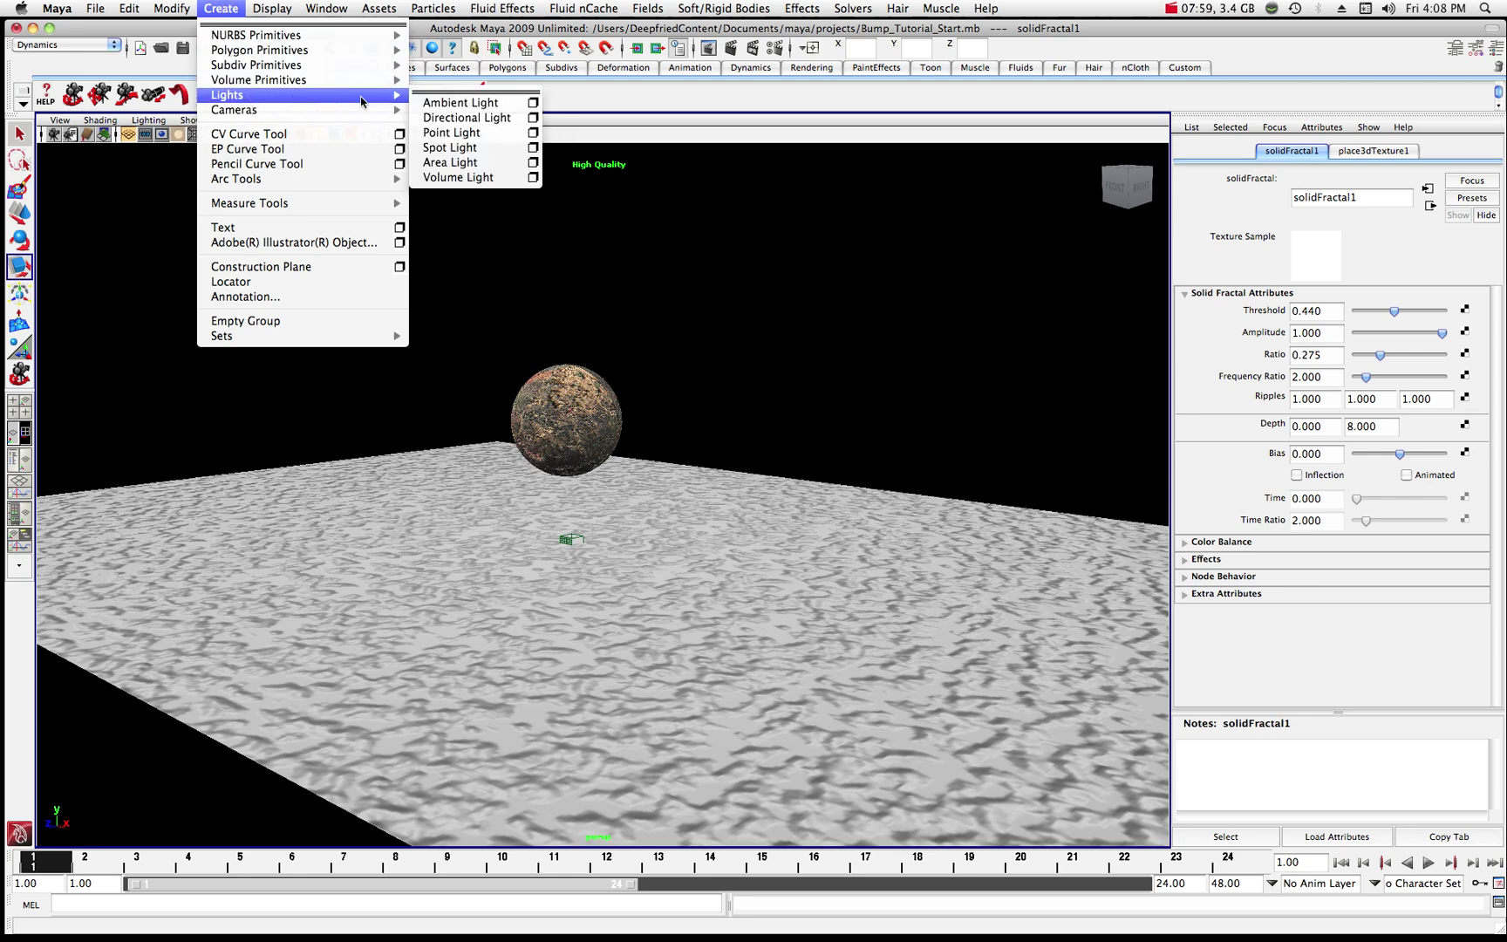
left_click(448, 133)
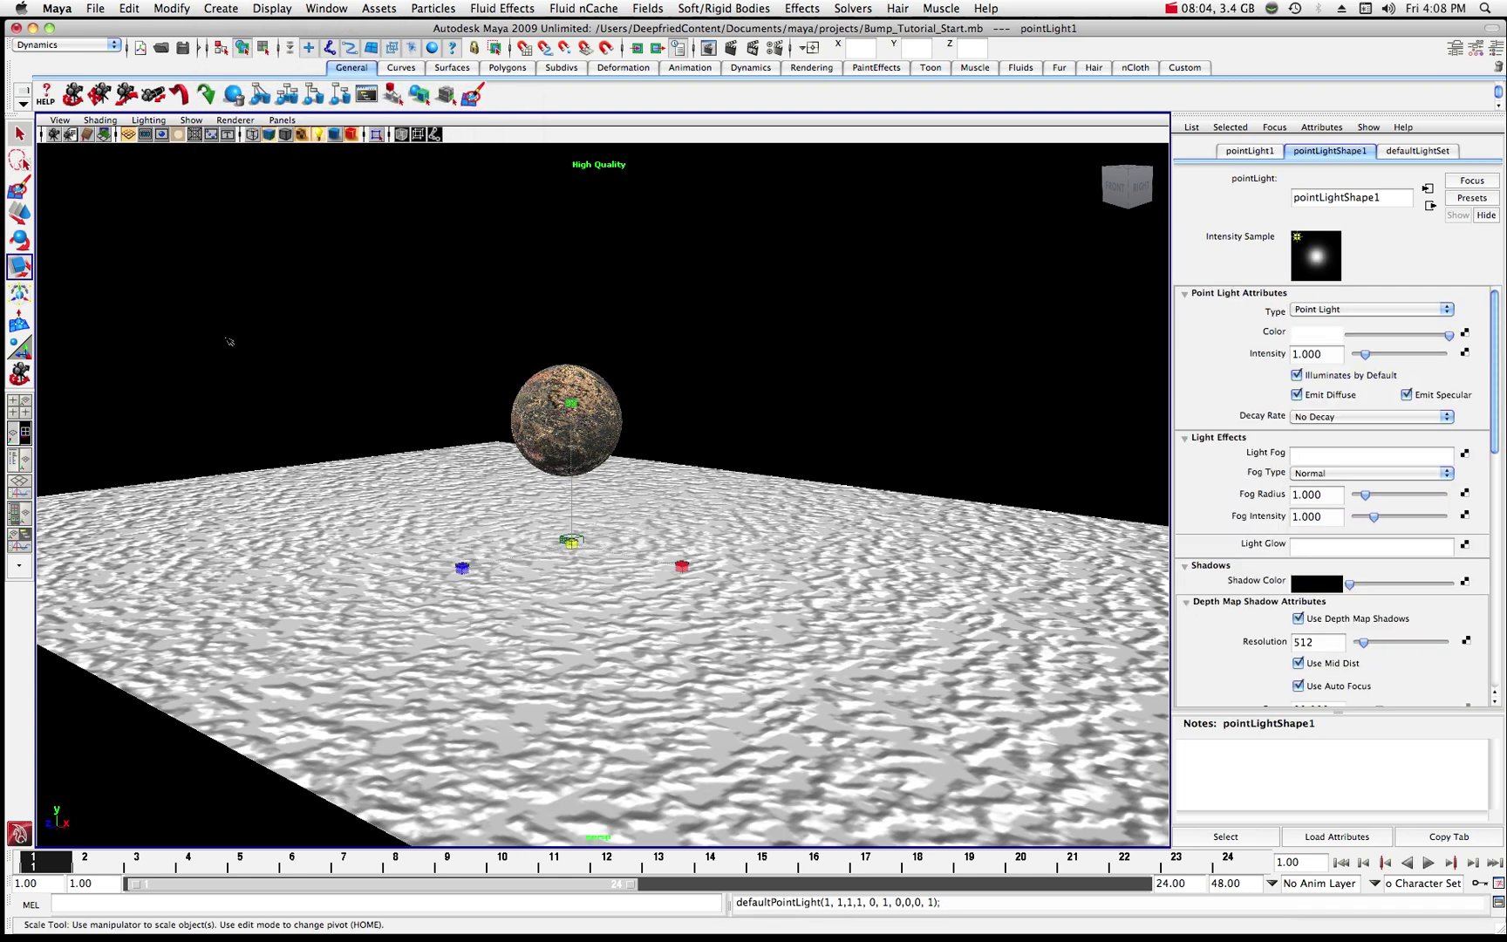
- Move the point light toward the camera and up to Y 5.932, then render with mental ray
left_click(26, 216)
left_click_drag(577, 449, 573, 411)
left_click_drag(494, 521, 240, 609)
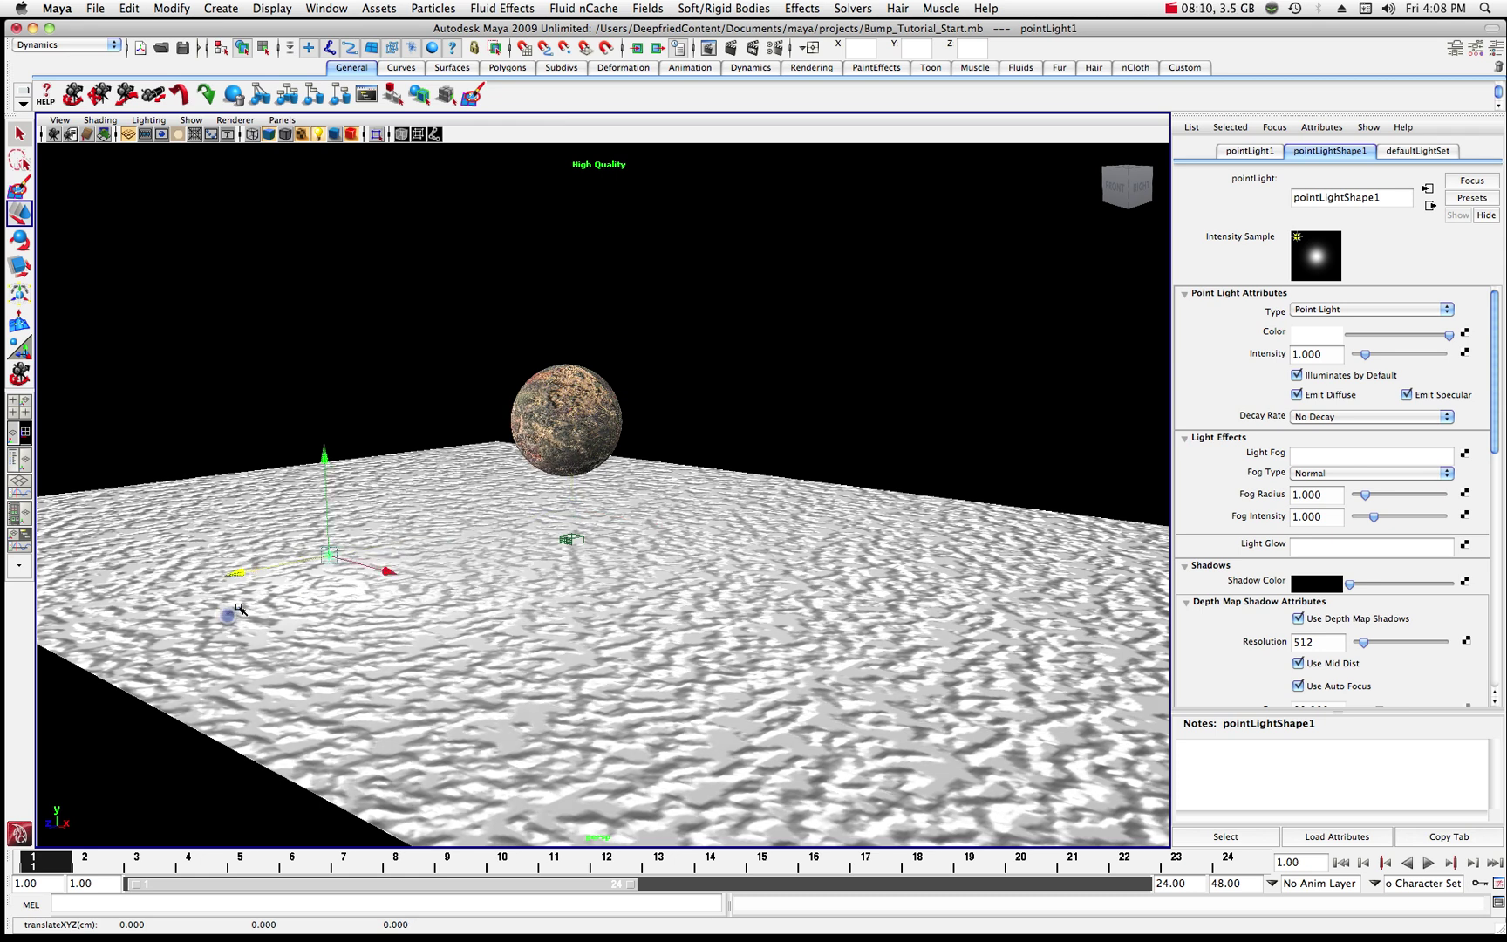
left_click_drag(330, 471, 325, 445)
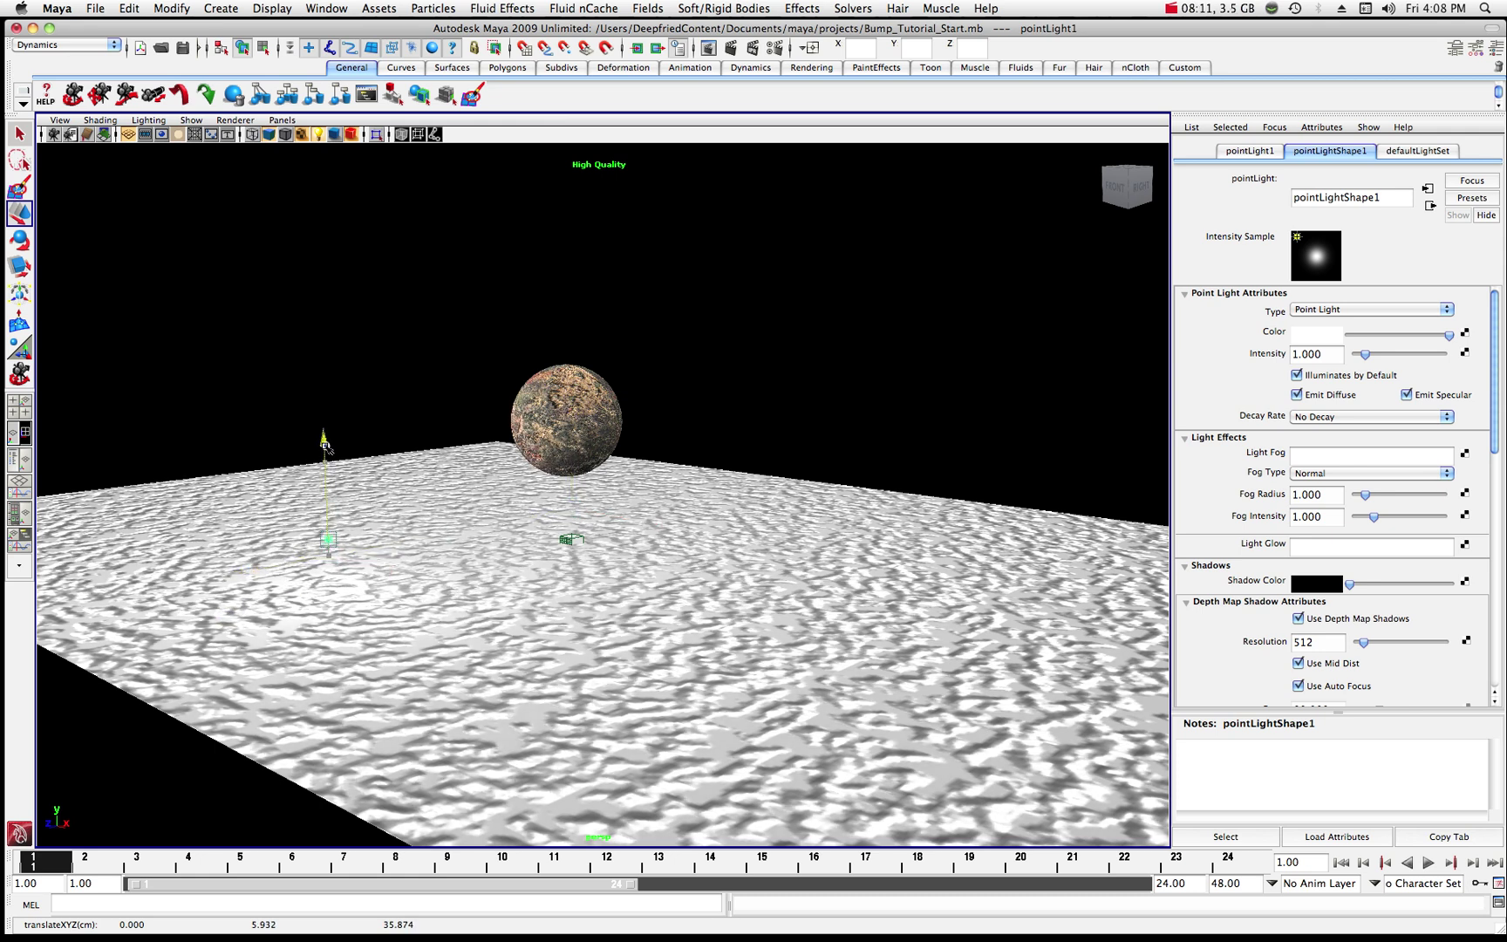
scroll(360, 485, "up", 5)
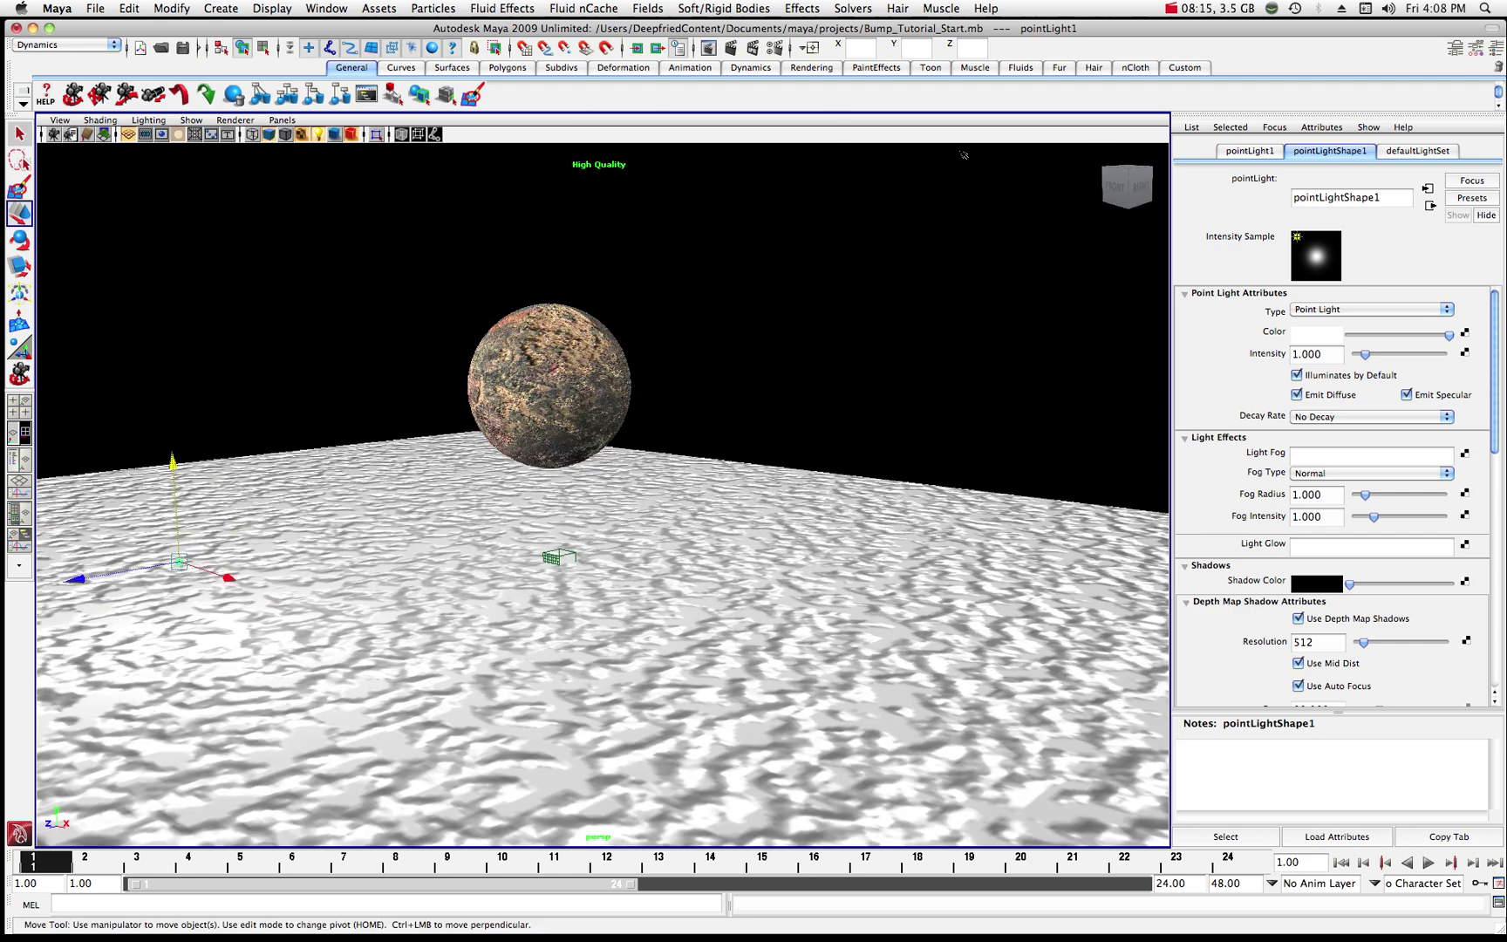
left_click(731, 47)
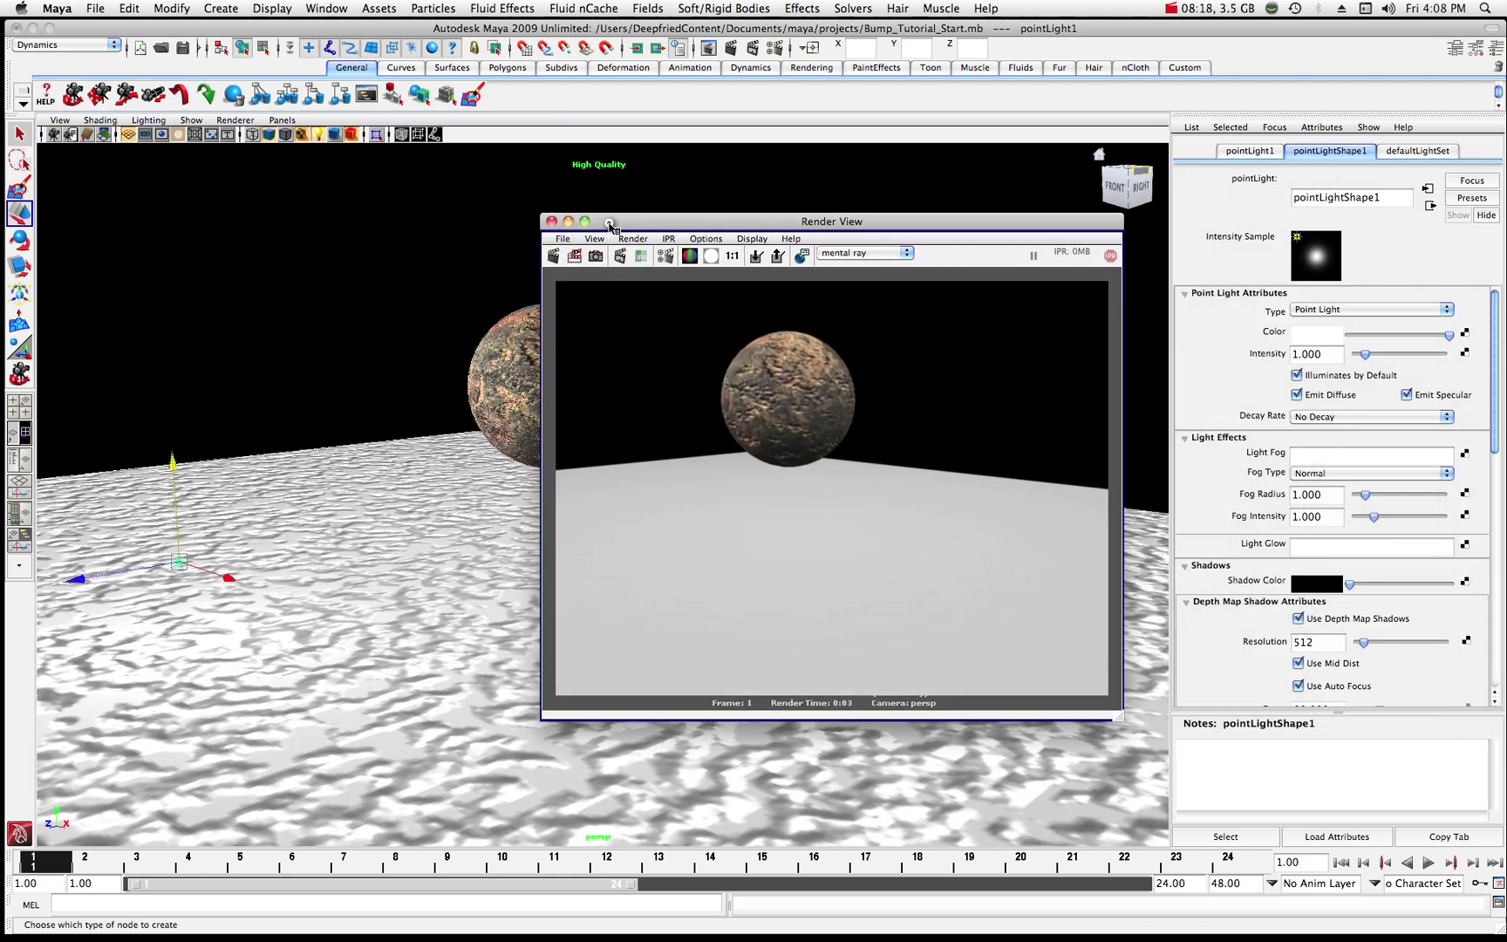
- Re-render the scene lit by the raised point light and shift the render window slightly left
left_click(556, 256)
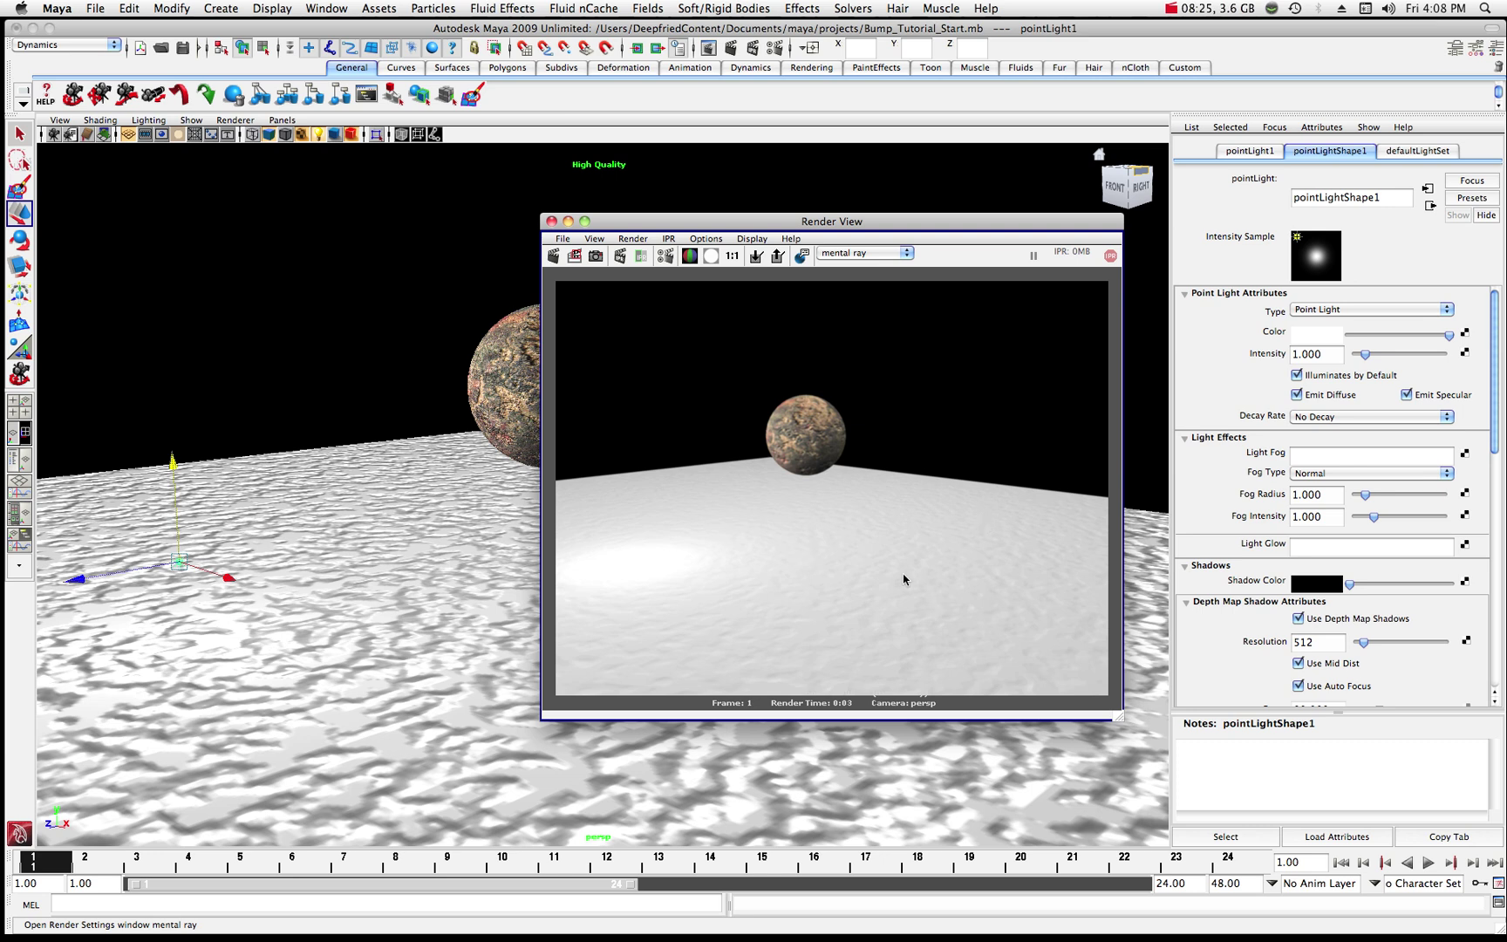
left_click_drag(929, 228, 915, 225)
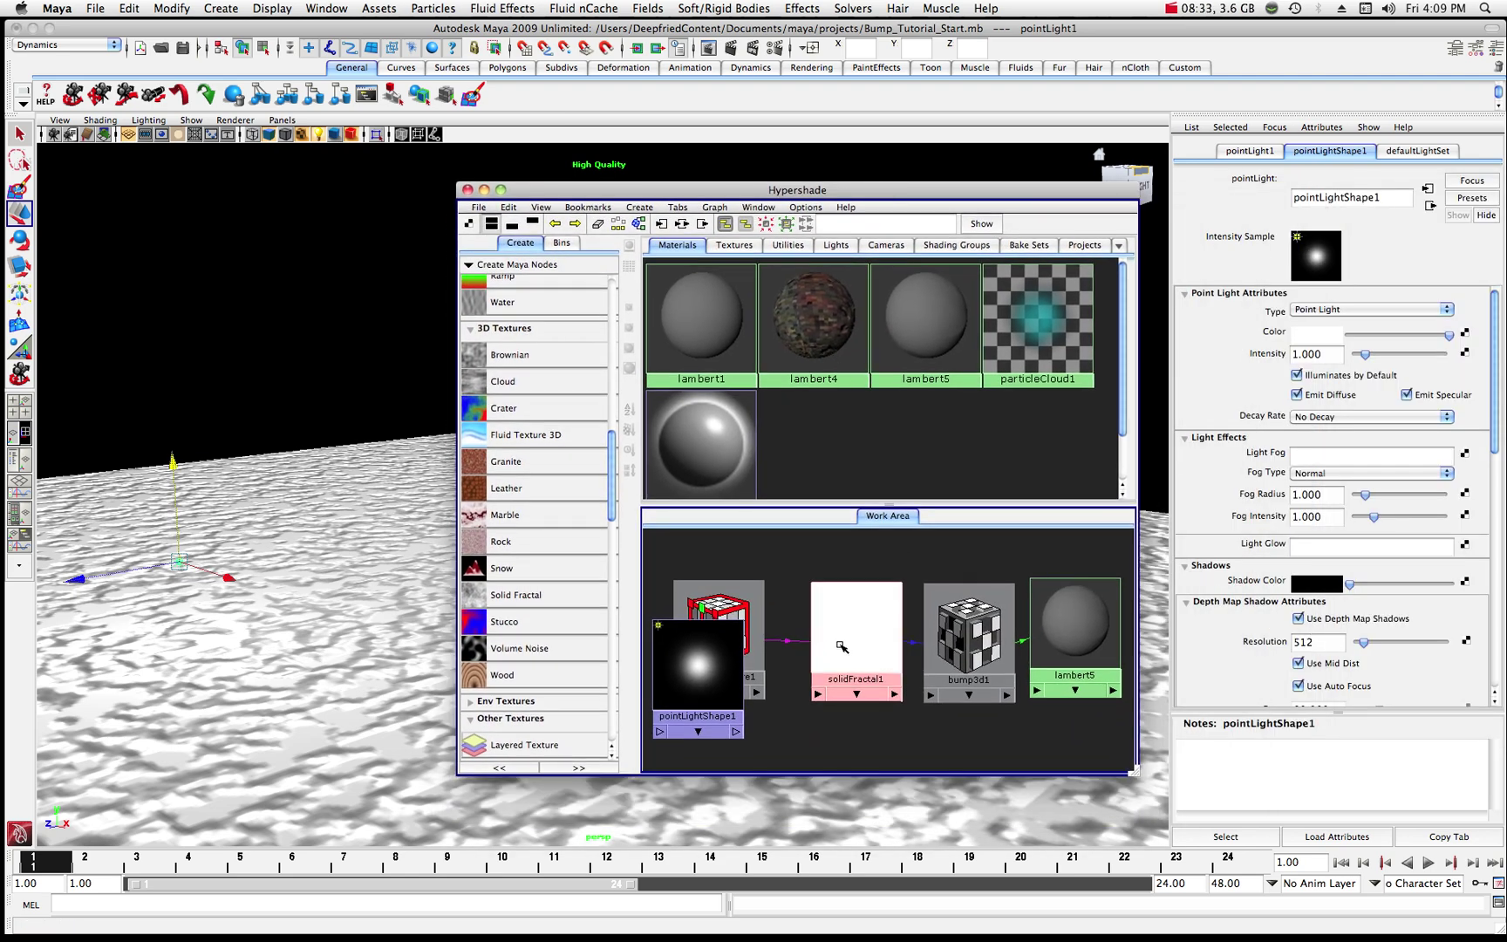
- Line up place3dTexture1, solidFractal1 and bump3d1 neatly in the Hypershade work area
left_click_drag(713, 643, 703, 720)
left_click(737, 601)
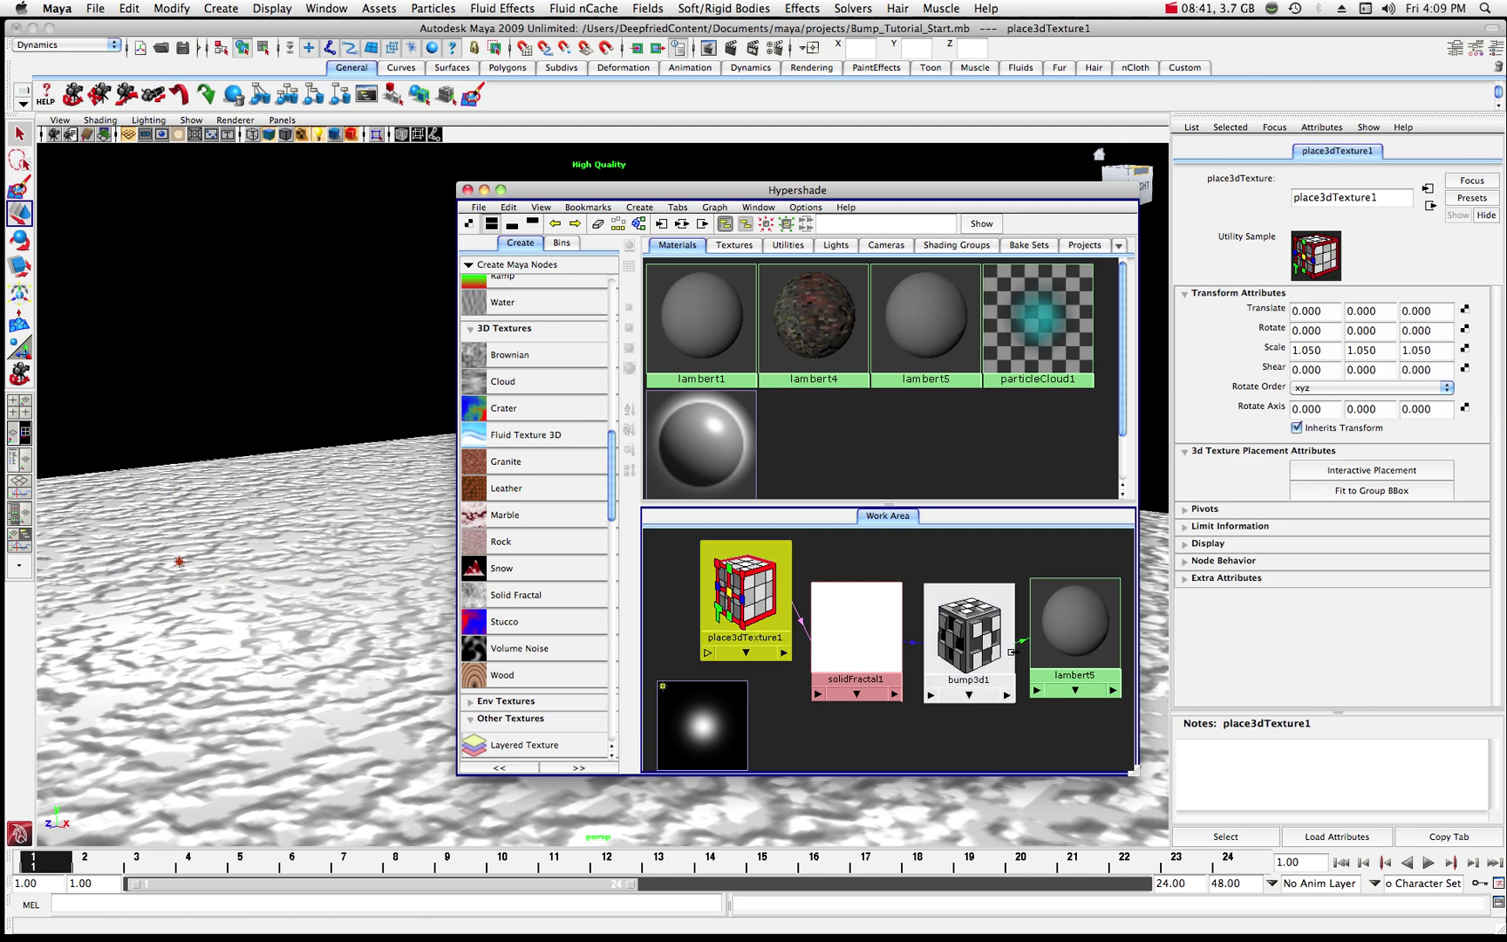
left_click_drag(863, 654, 866, 616)
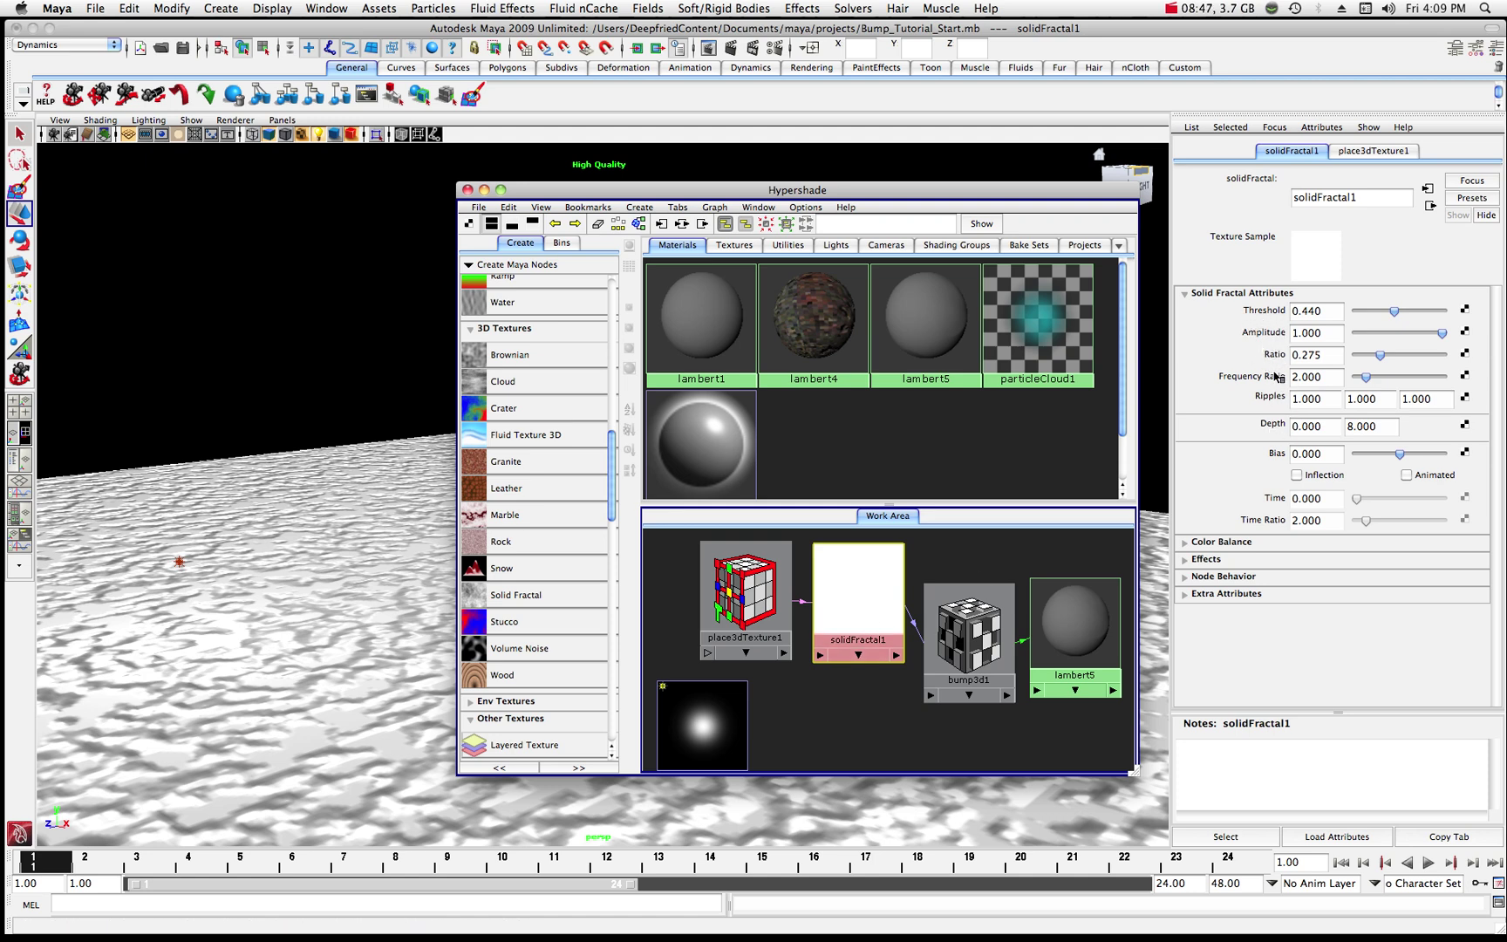
left_click(966, 631)
left_click_drag(966, 631, 966, 606)
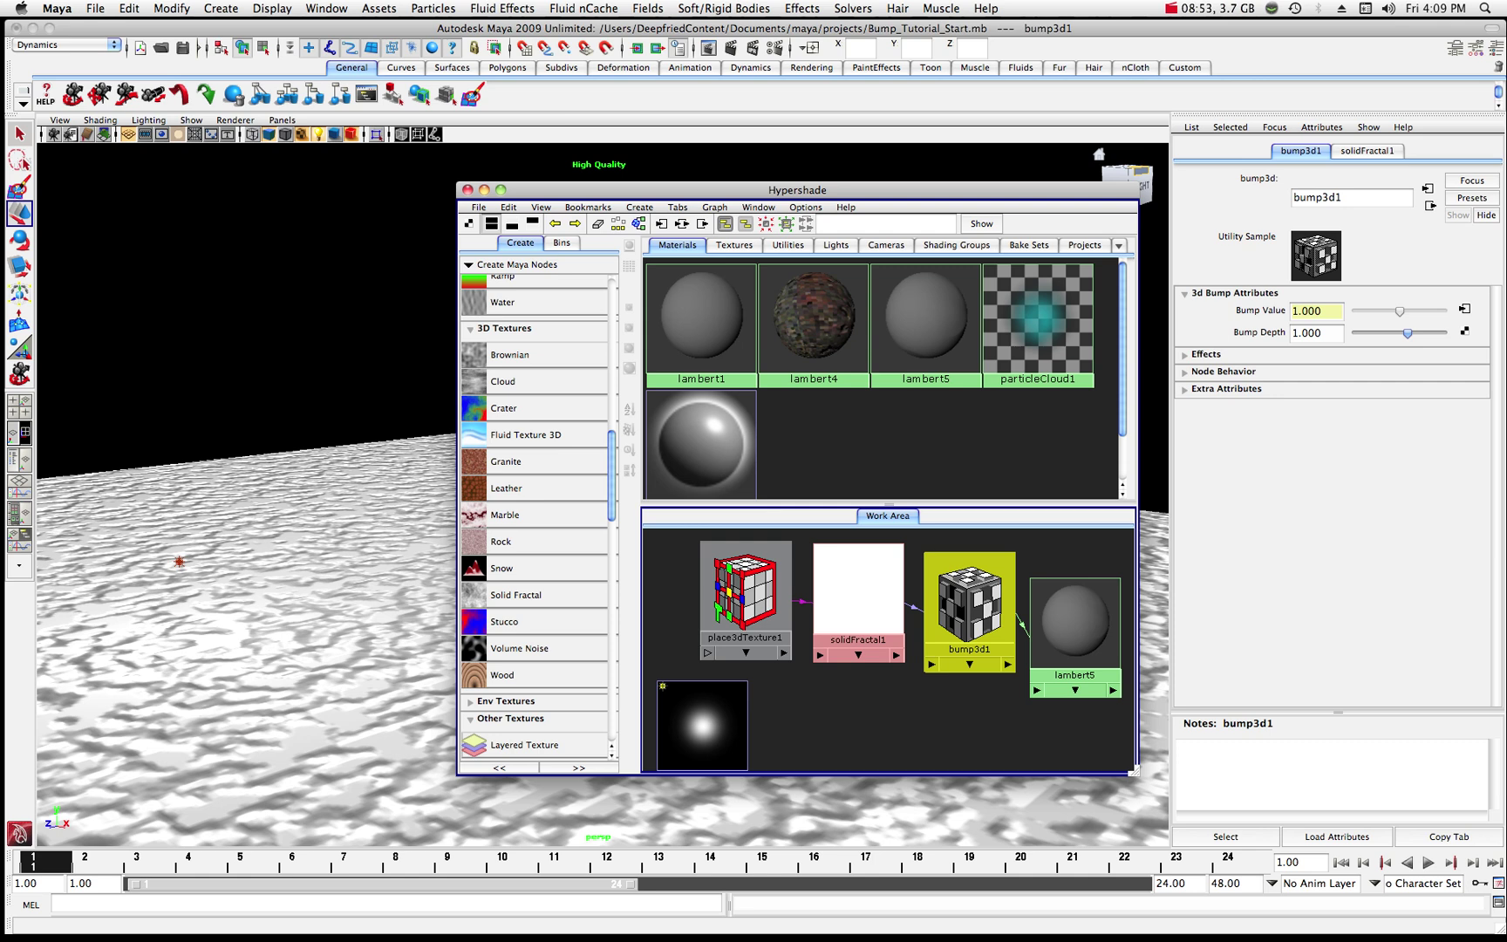
- Set bump3d1's Bump Depth to 4, then to 8, and select lambert5
left_click(1315, 332)
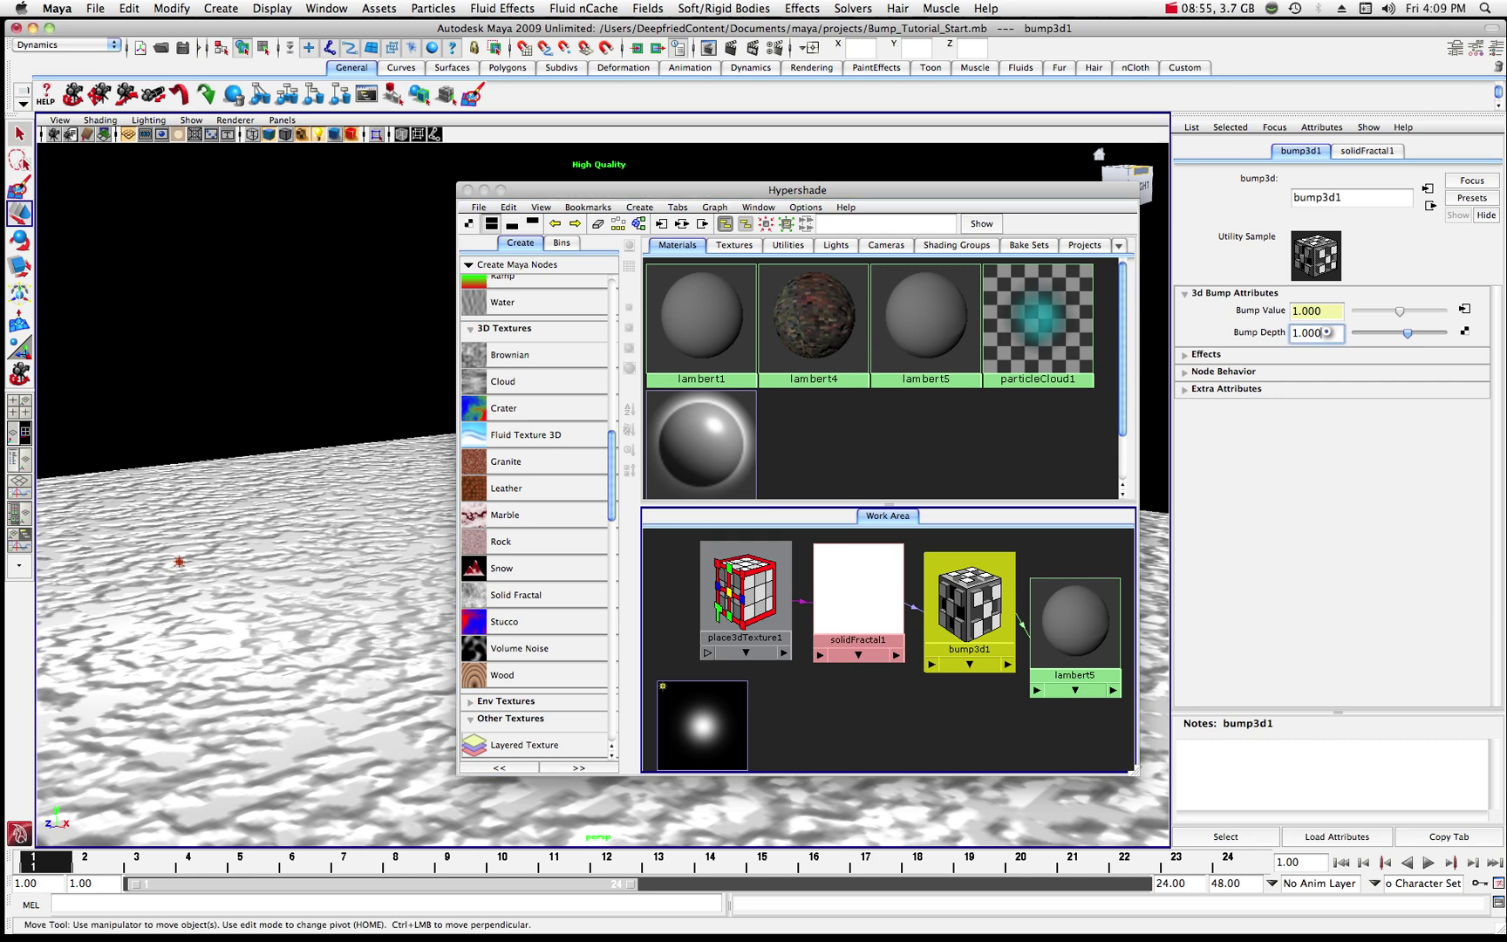
type("4")
key("Return")
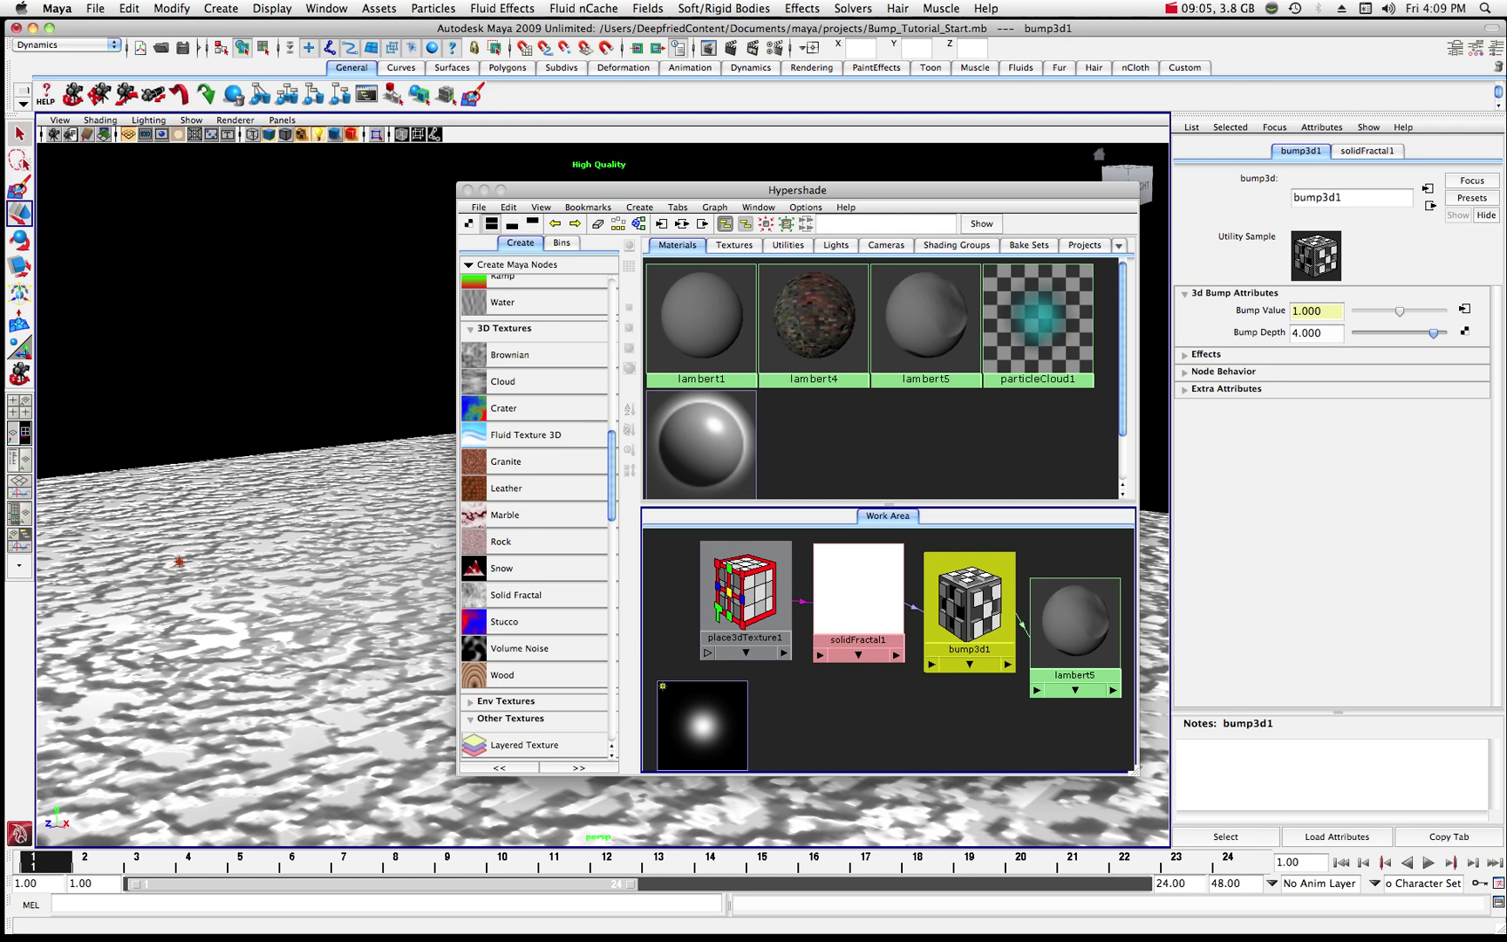
left_click(1312, 332)
type("8")
key("Return")
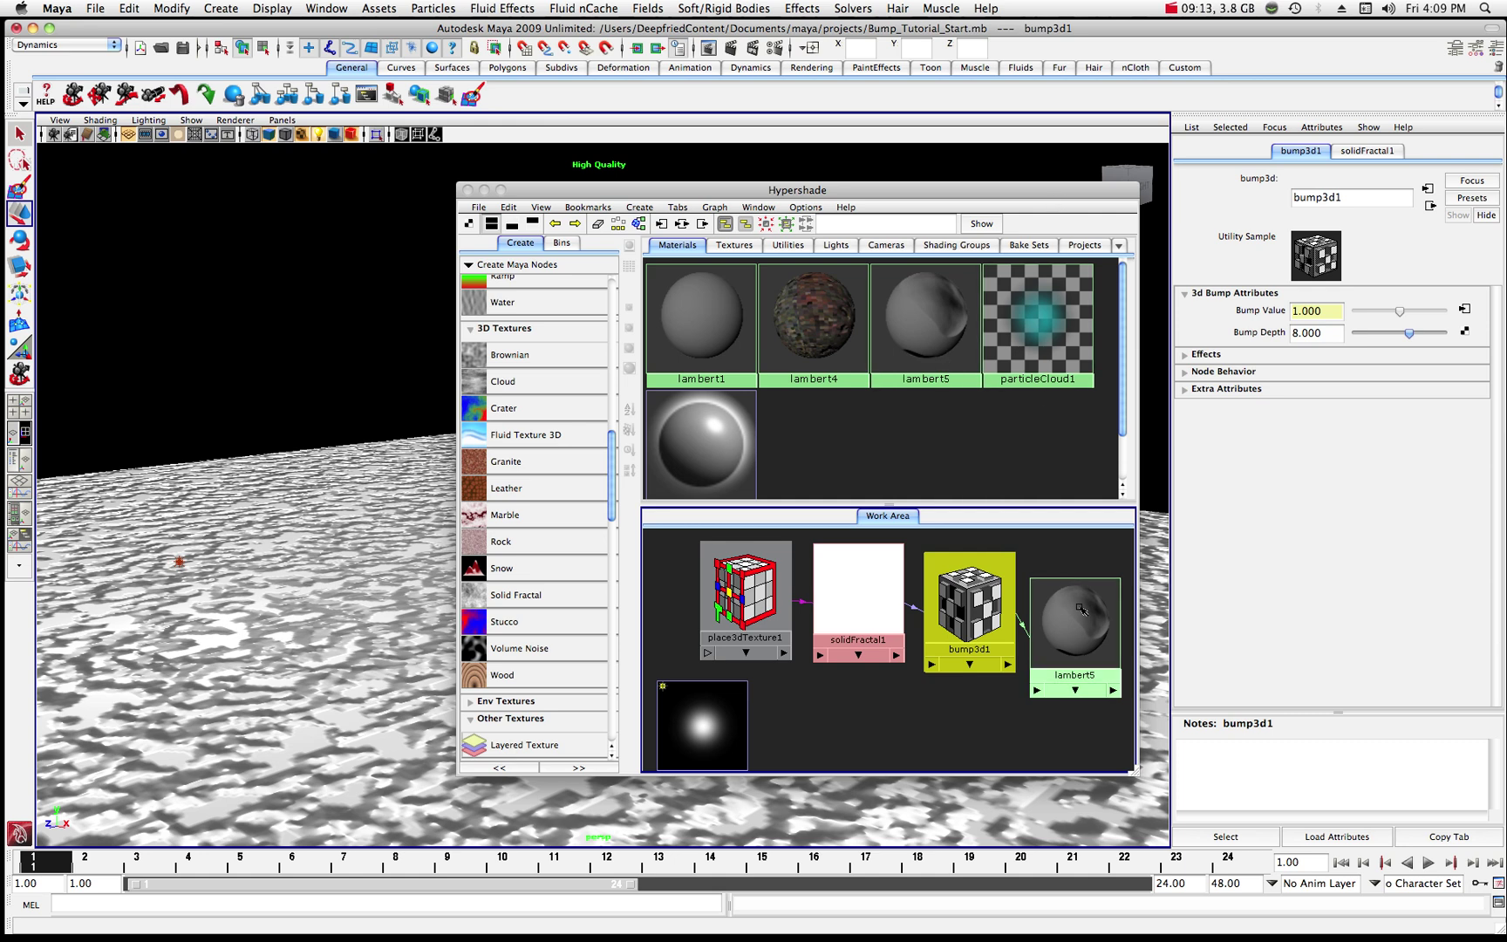
left_click(1086, 619)
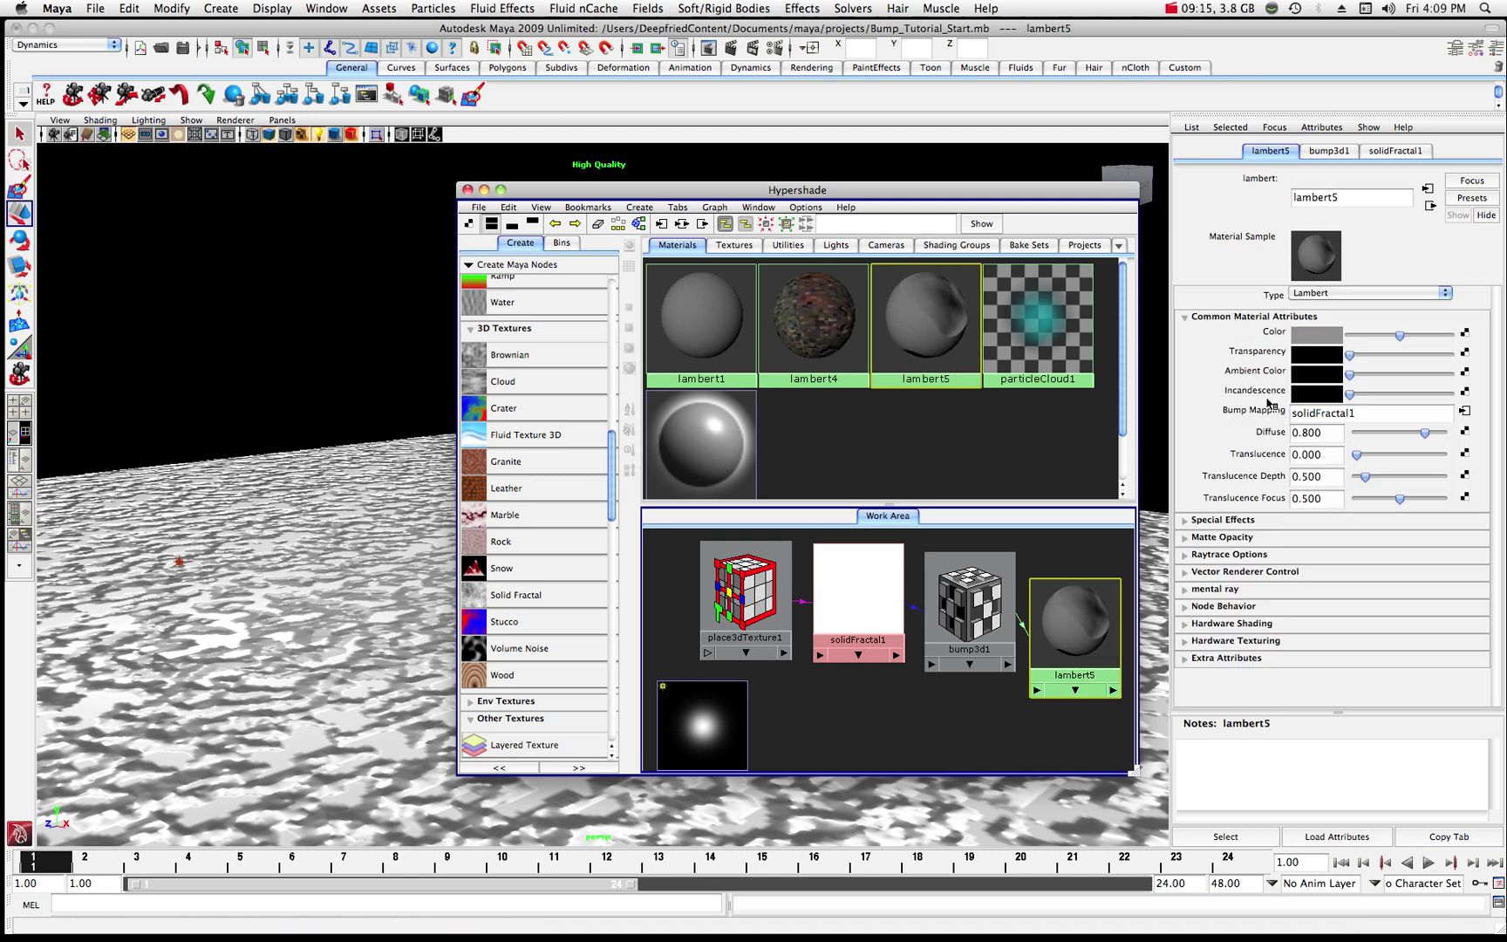
- Set solidFractal1 Threshold to 0.202 and Ratio to 0.743, then move the Hypershade aside
left_click(870, 598)
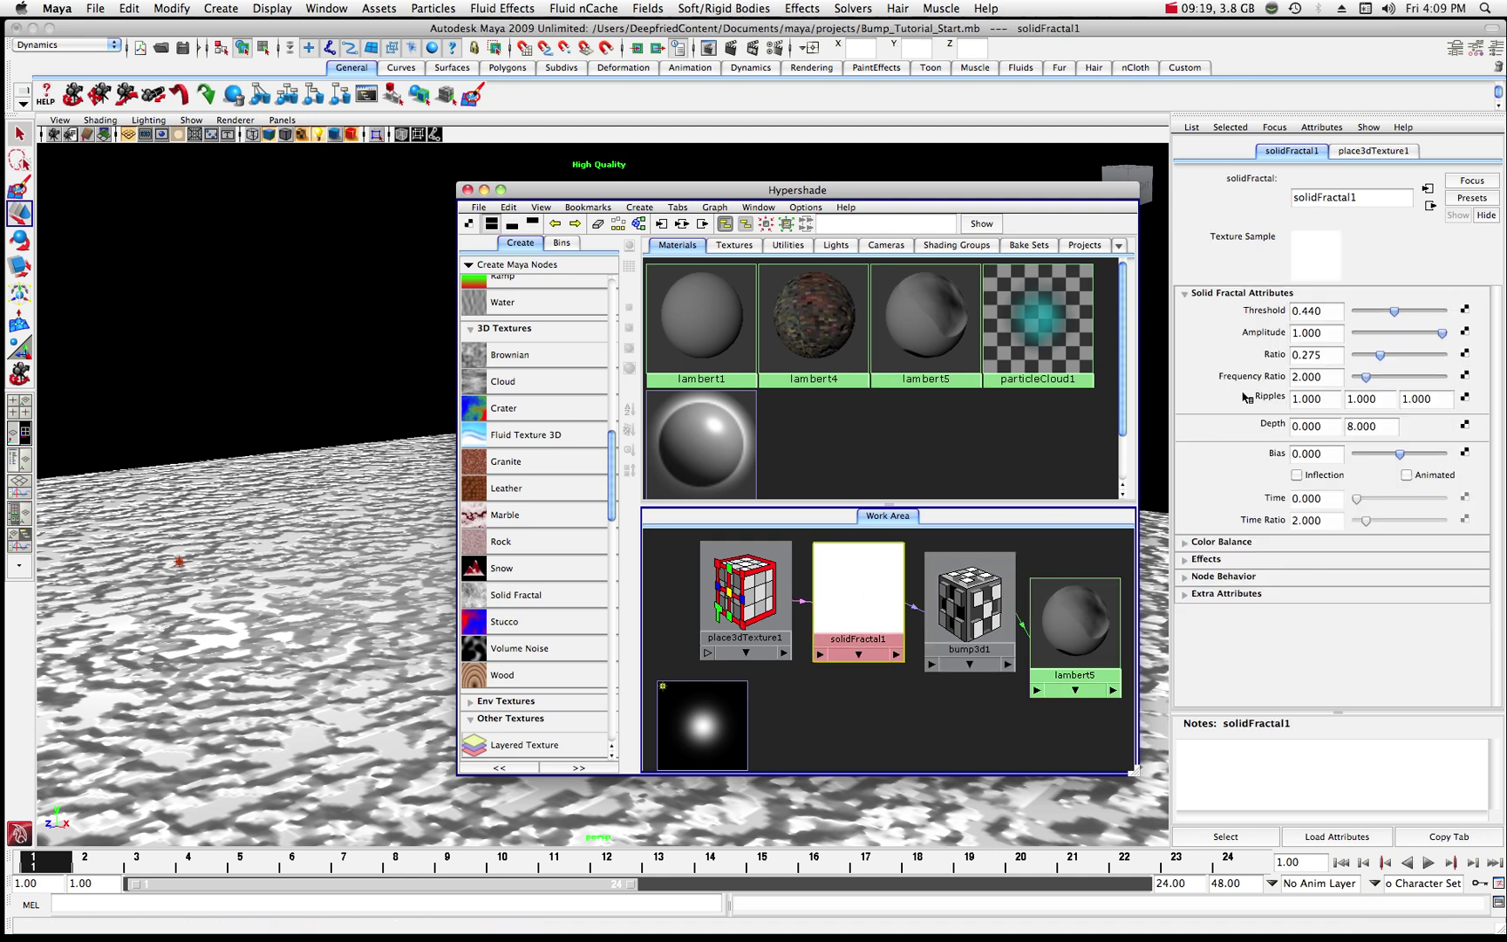
left_click_drag(1030, 191, 1015, 218)
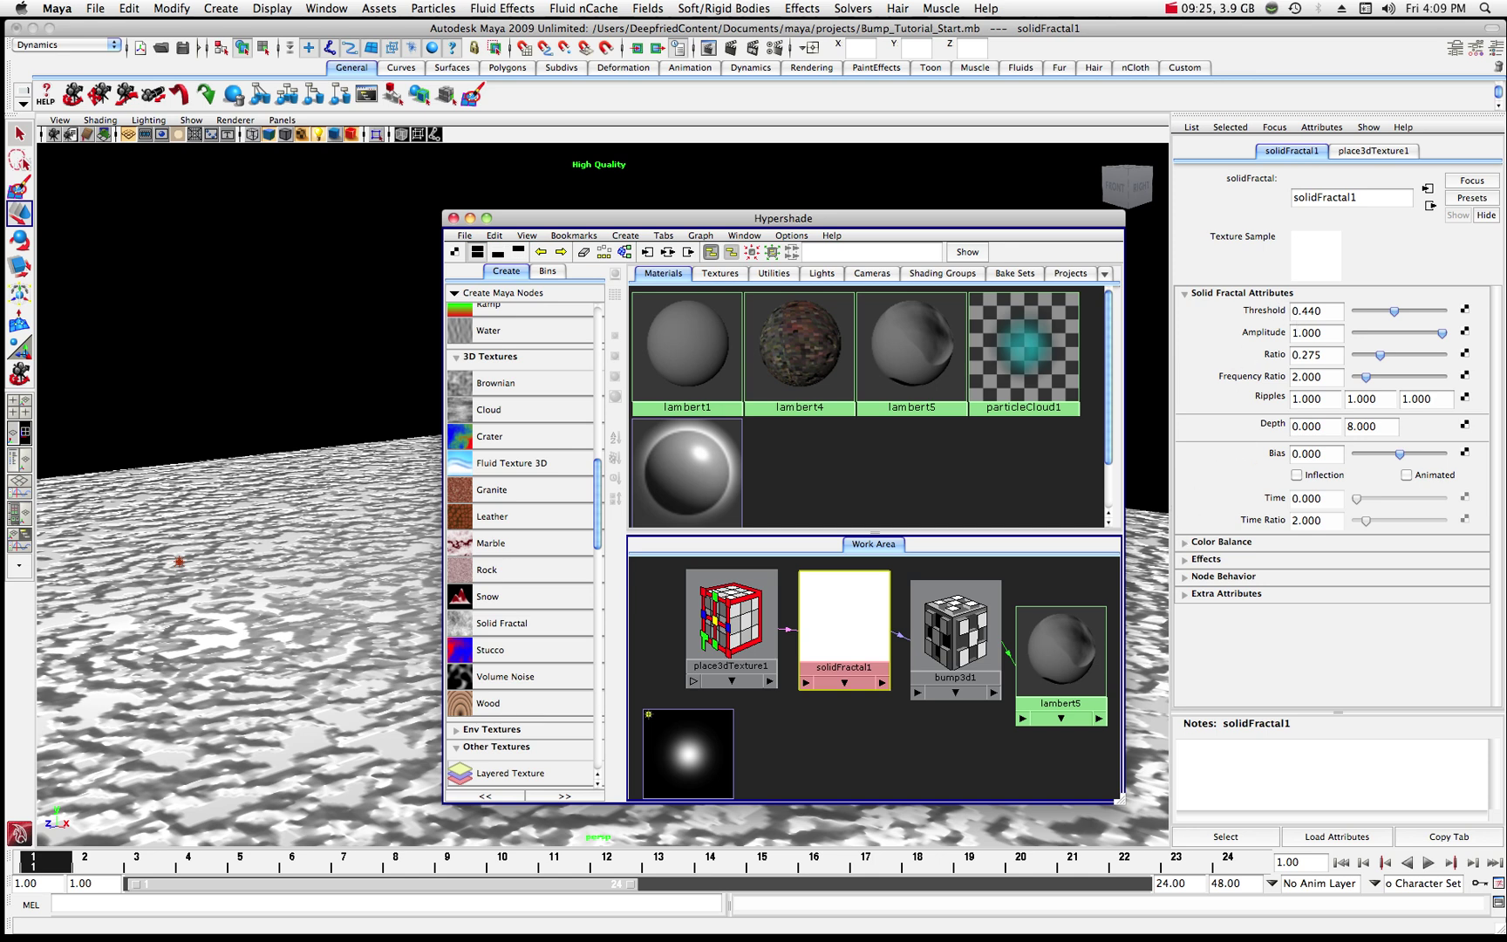
left_click_drag(1395, 315, 1375, 314)
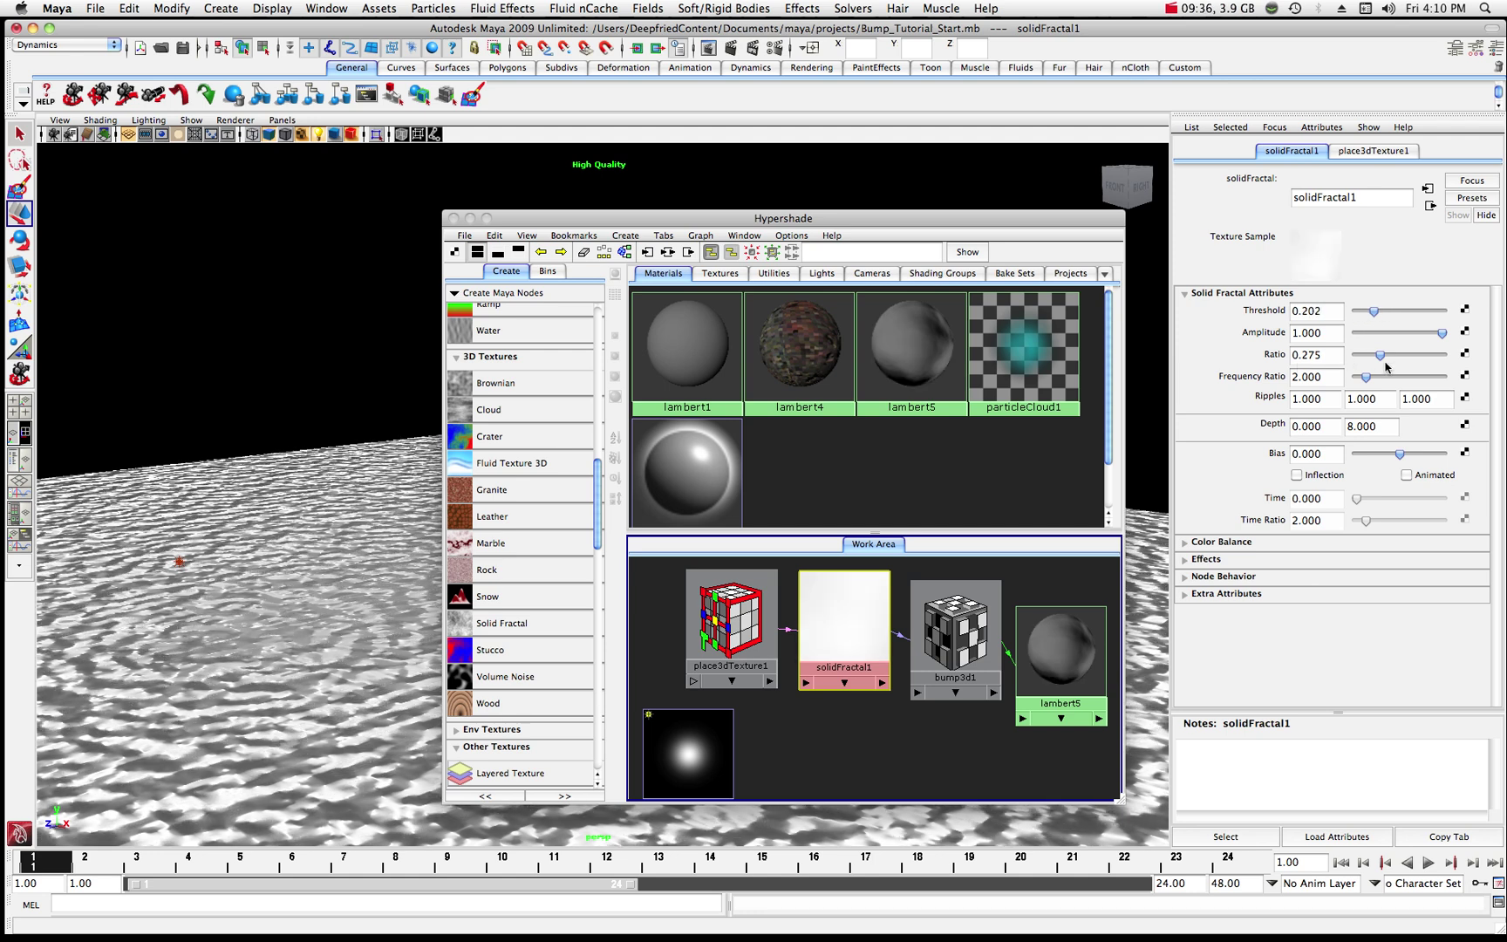
left_click_drag(1380, 357, 1420, 356)
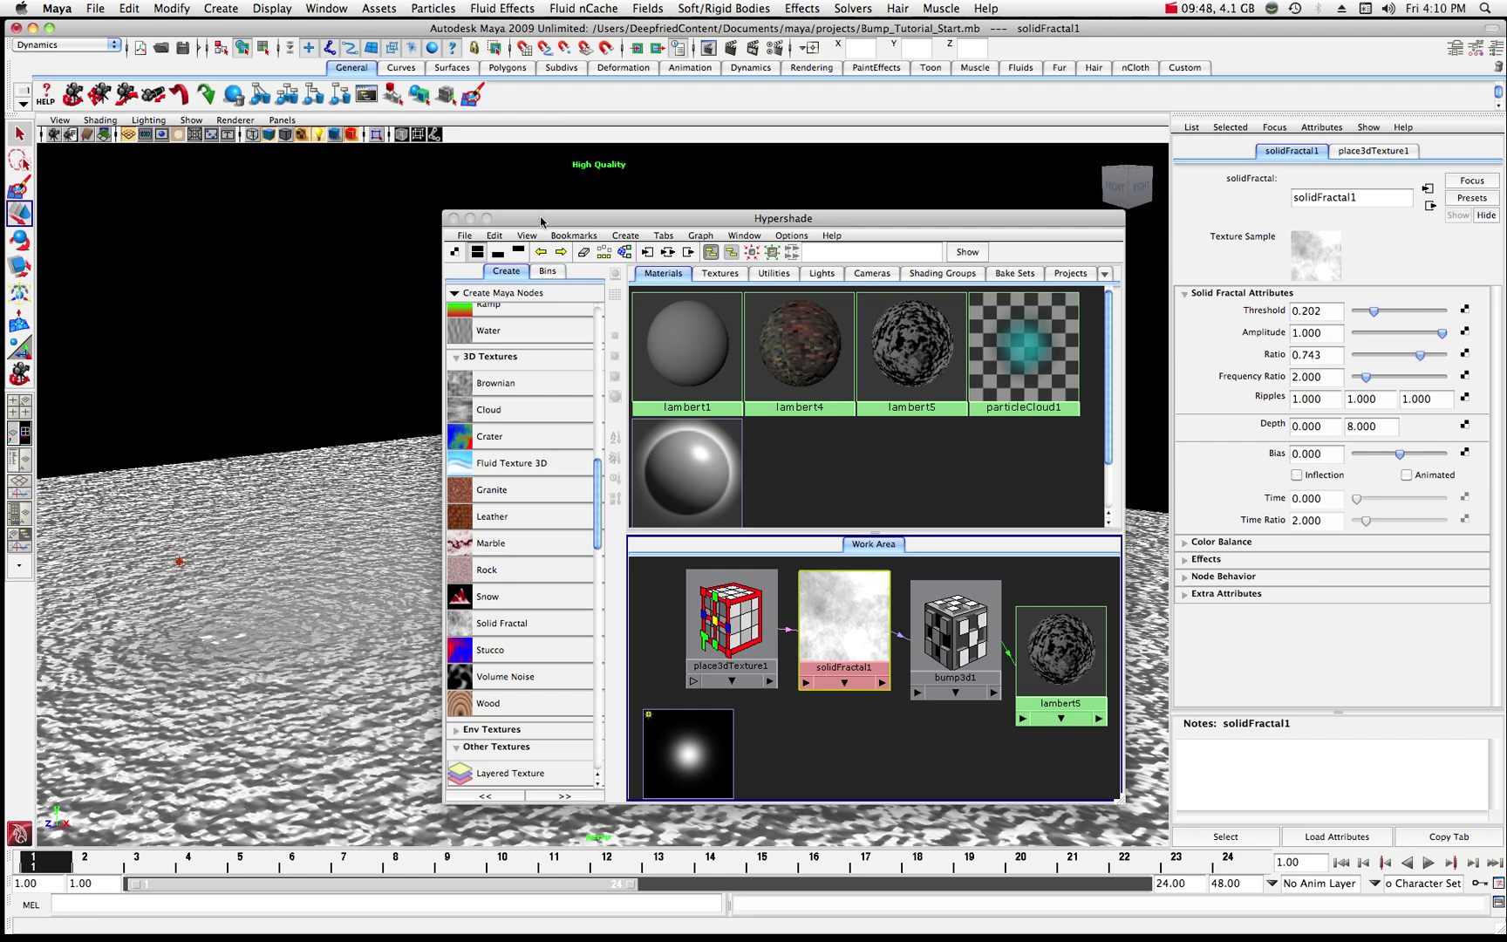
left_click_drag(541, 221, 989, 223)
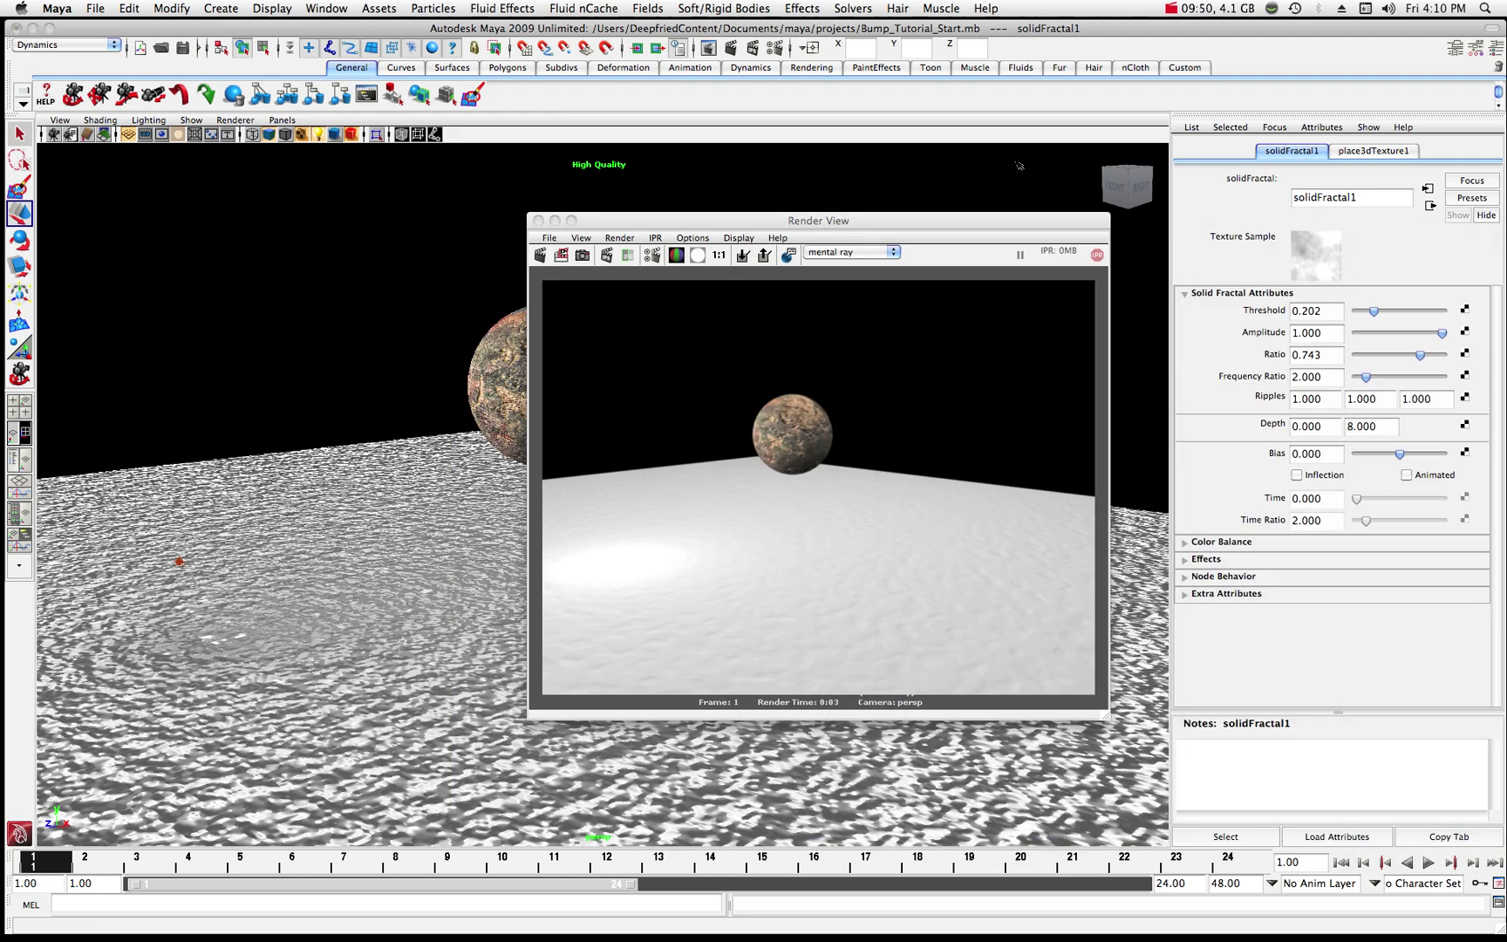
- Re-render the rippled floor, expand solidFractal1's Color Balance, Effects and Node Behavior sections, then view place3dTexture1
left_click(540, 255)
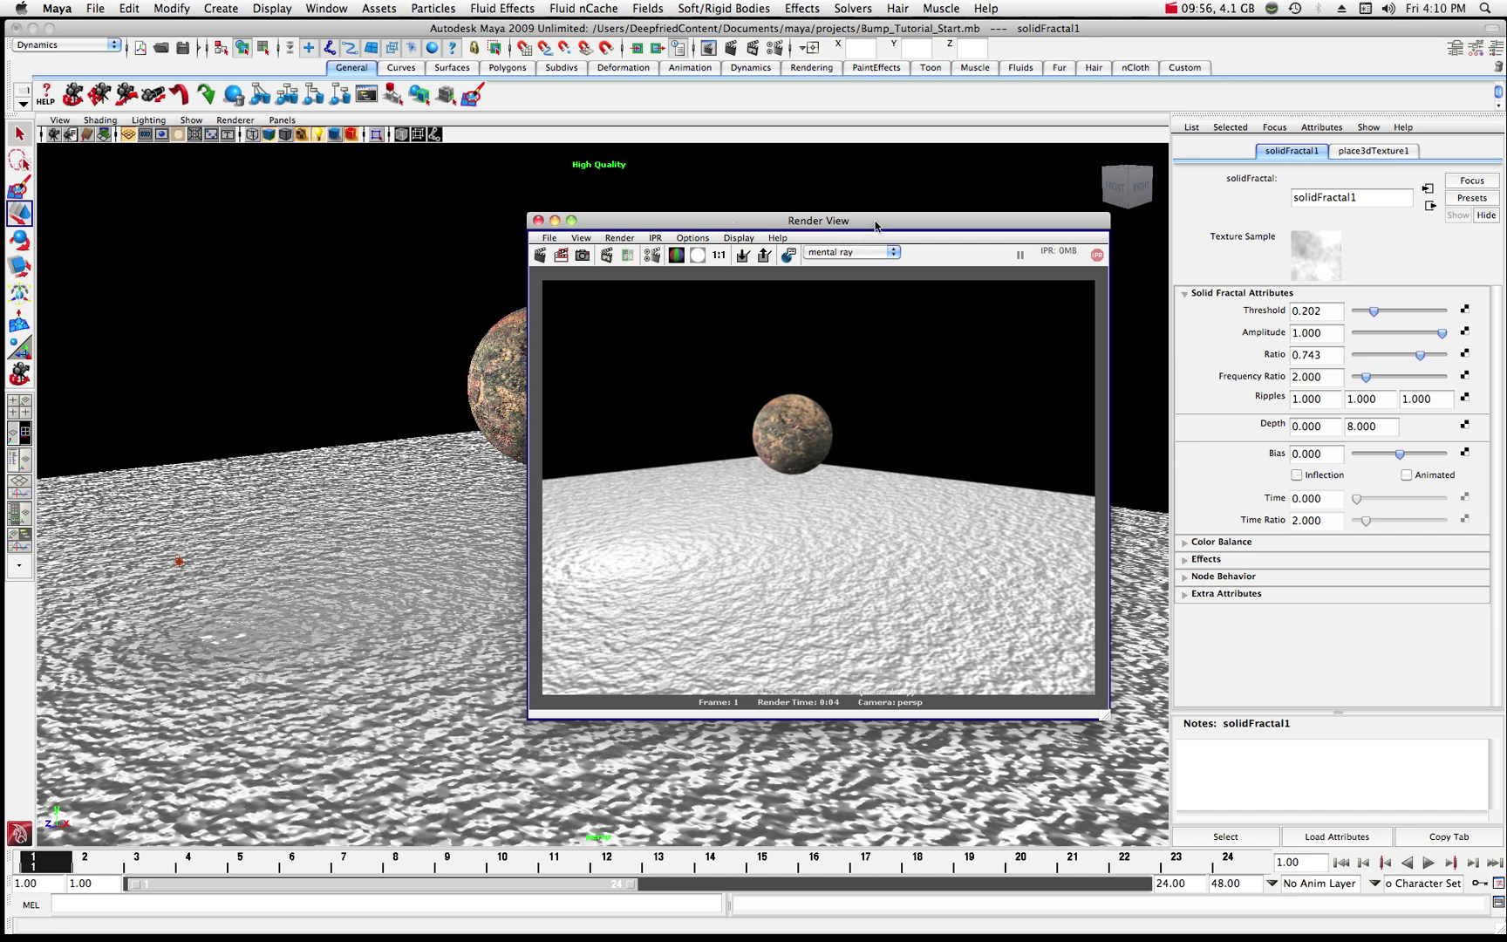
left_click_drag(877, 225, 733, 222)
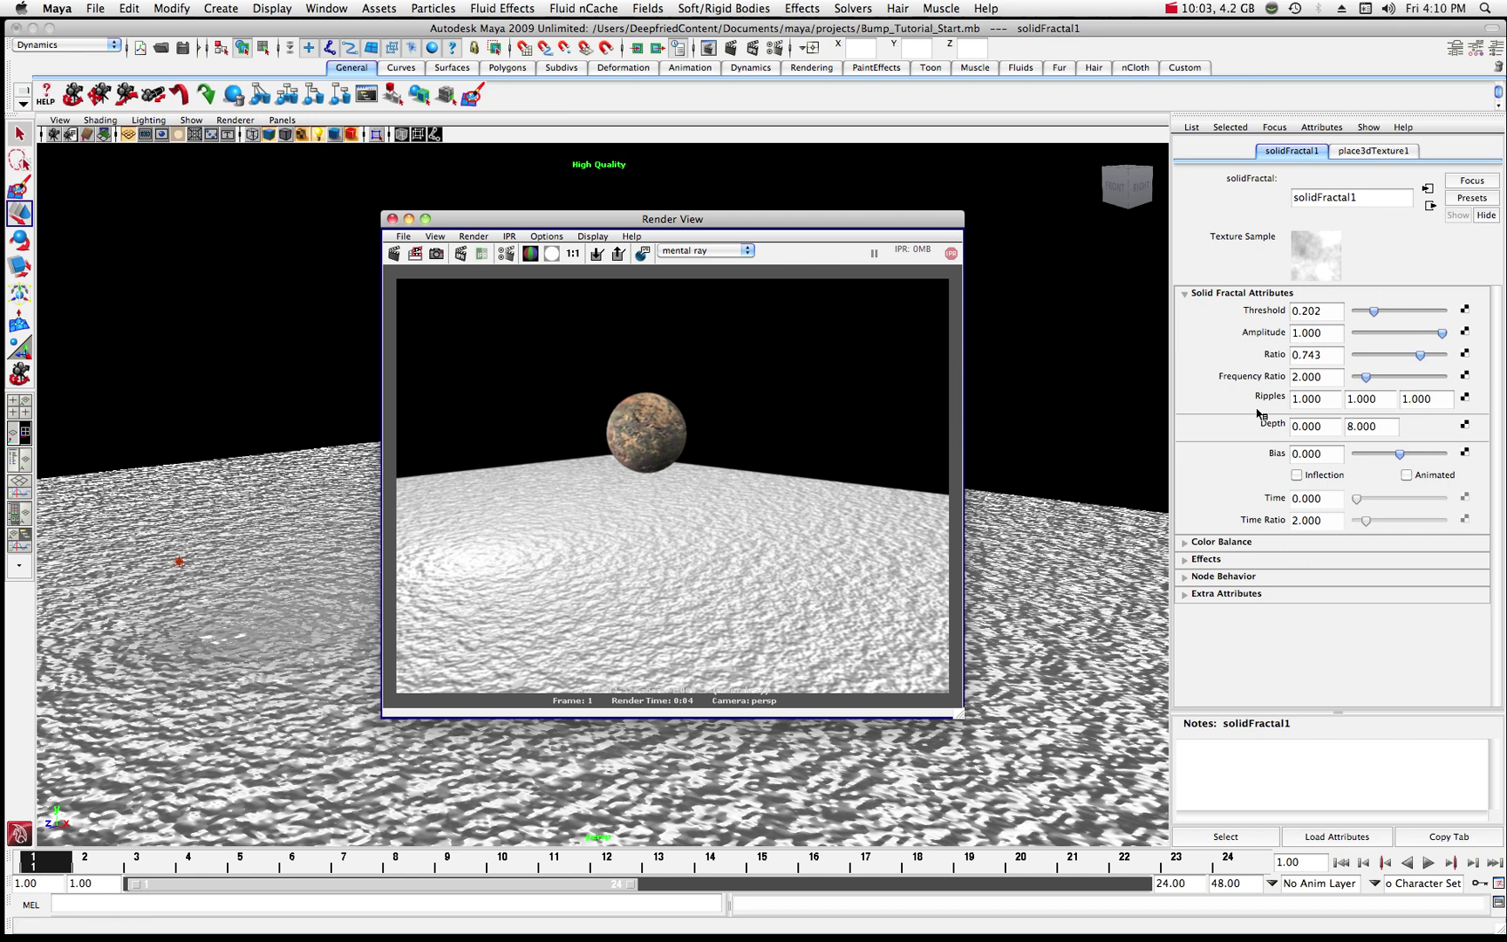
left_click(1184, 542)
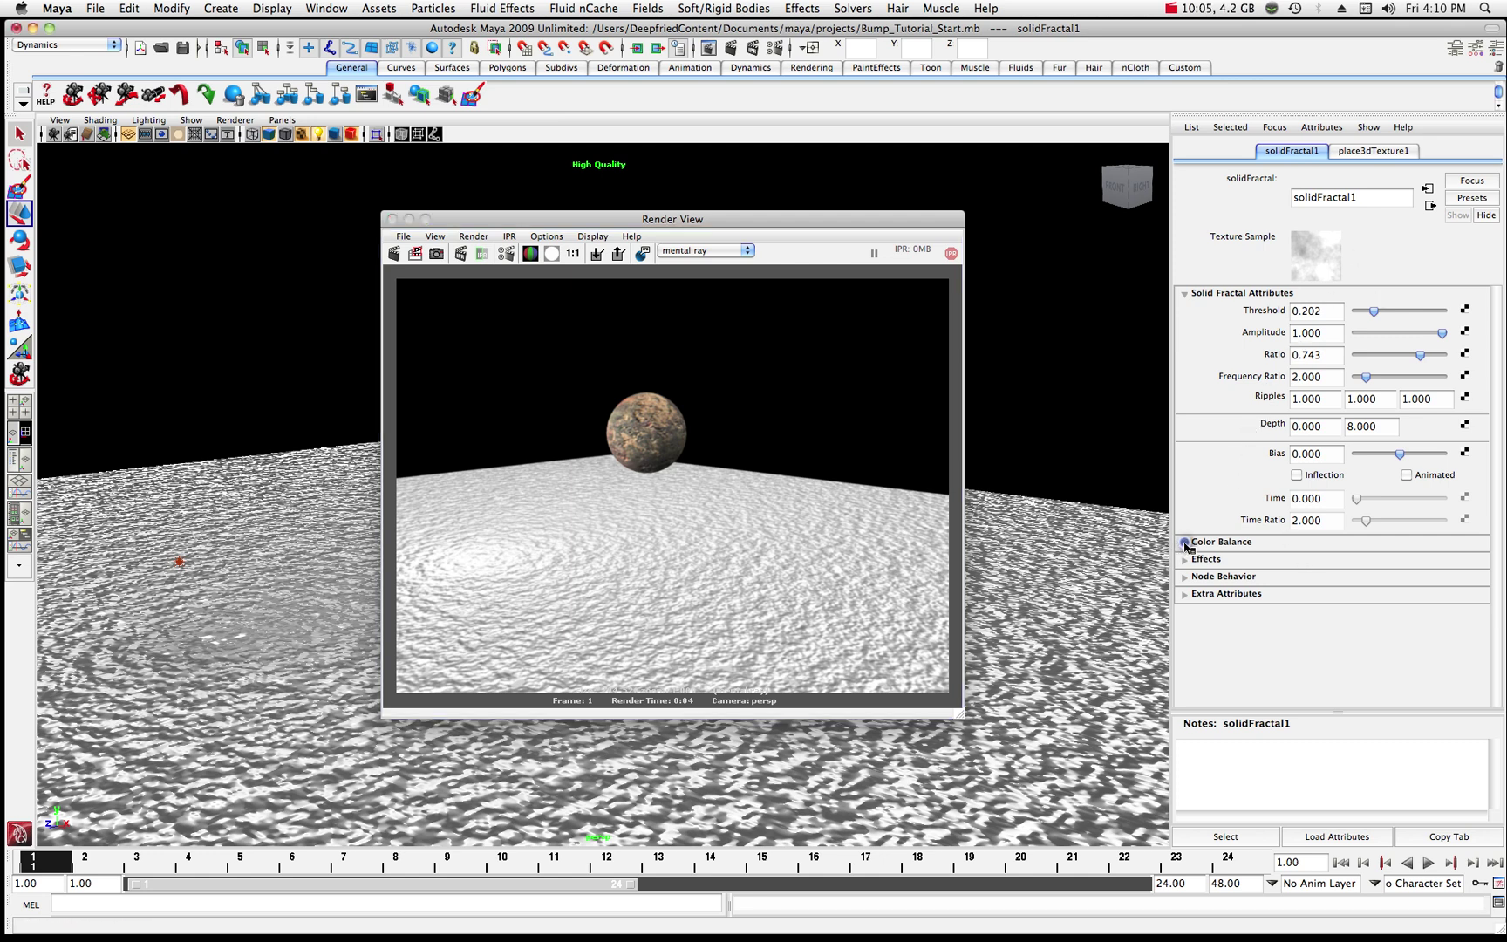
scroll(1217, 582, "down", 1)
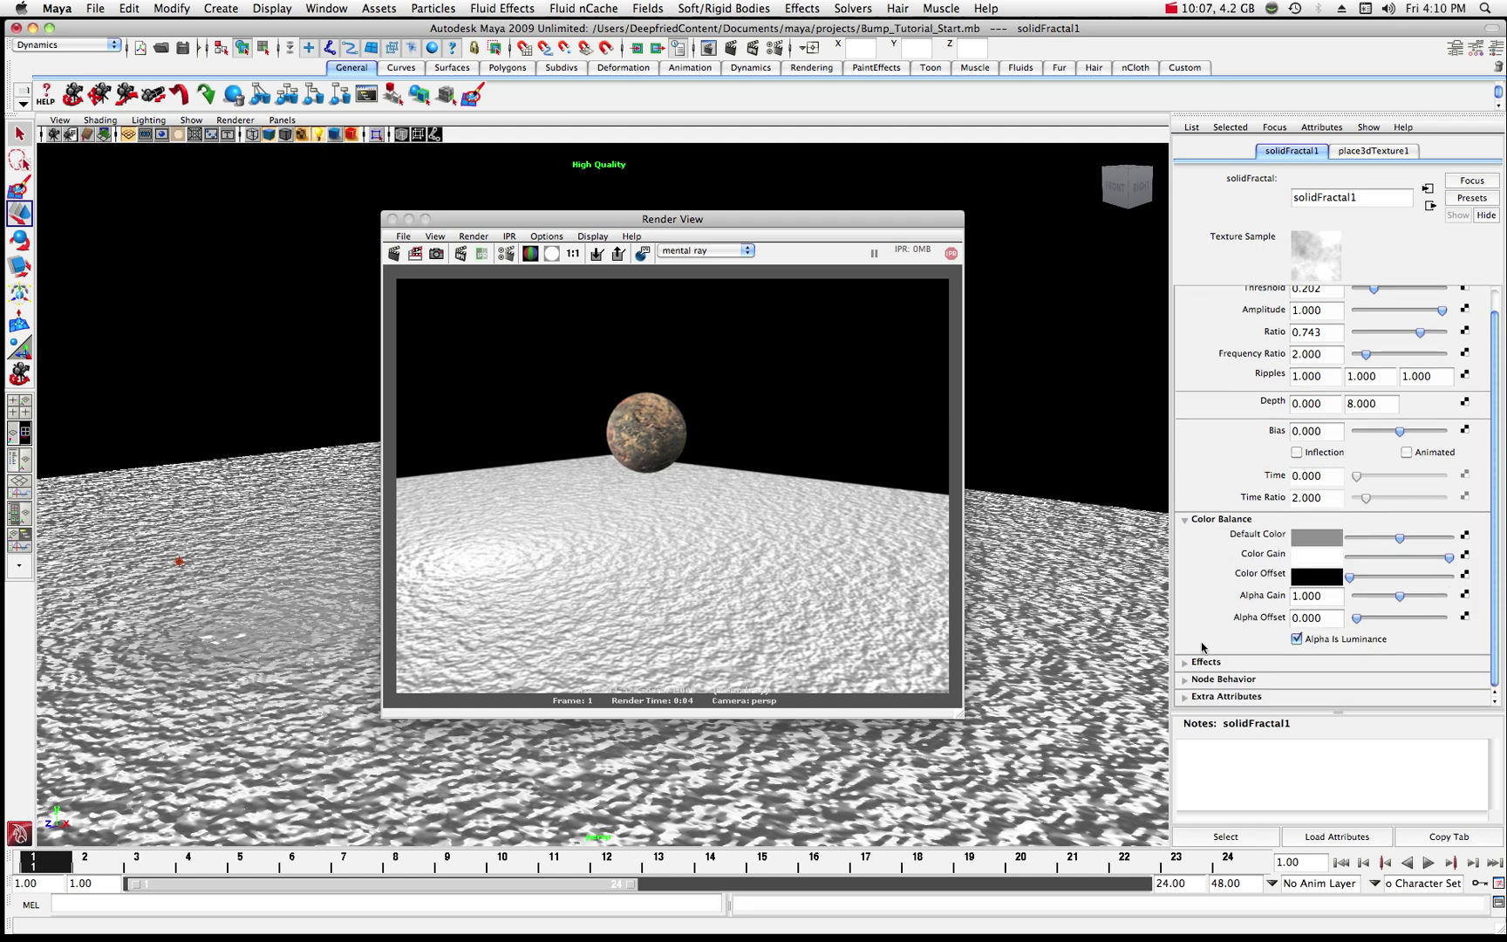
left_click(1183, 664)
scroll(1210, 617, "down", 4)
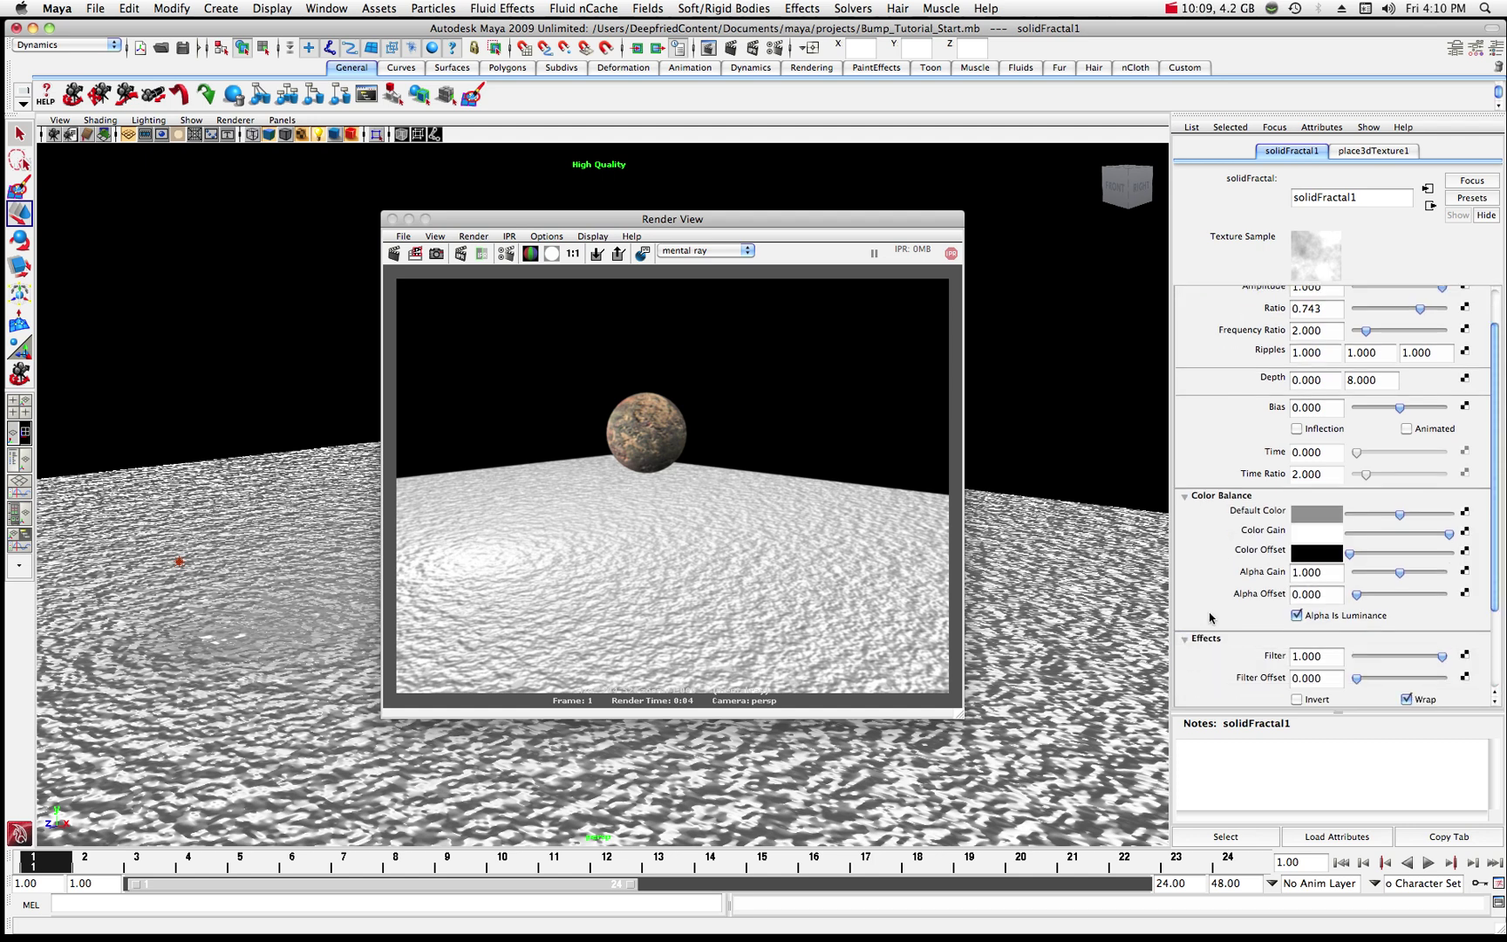
scroll(1210, 617, "down", 2)
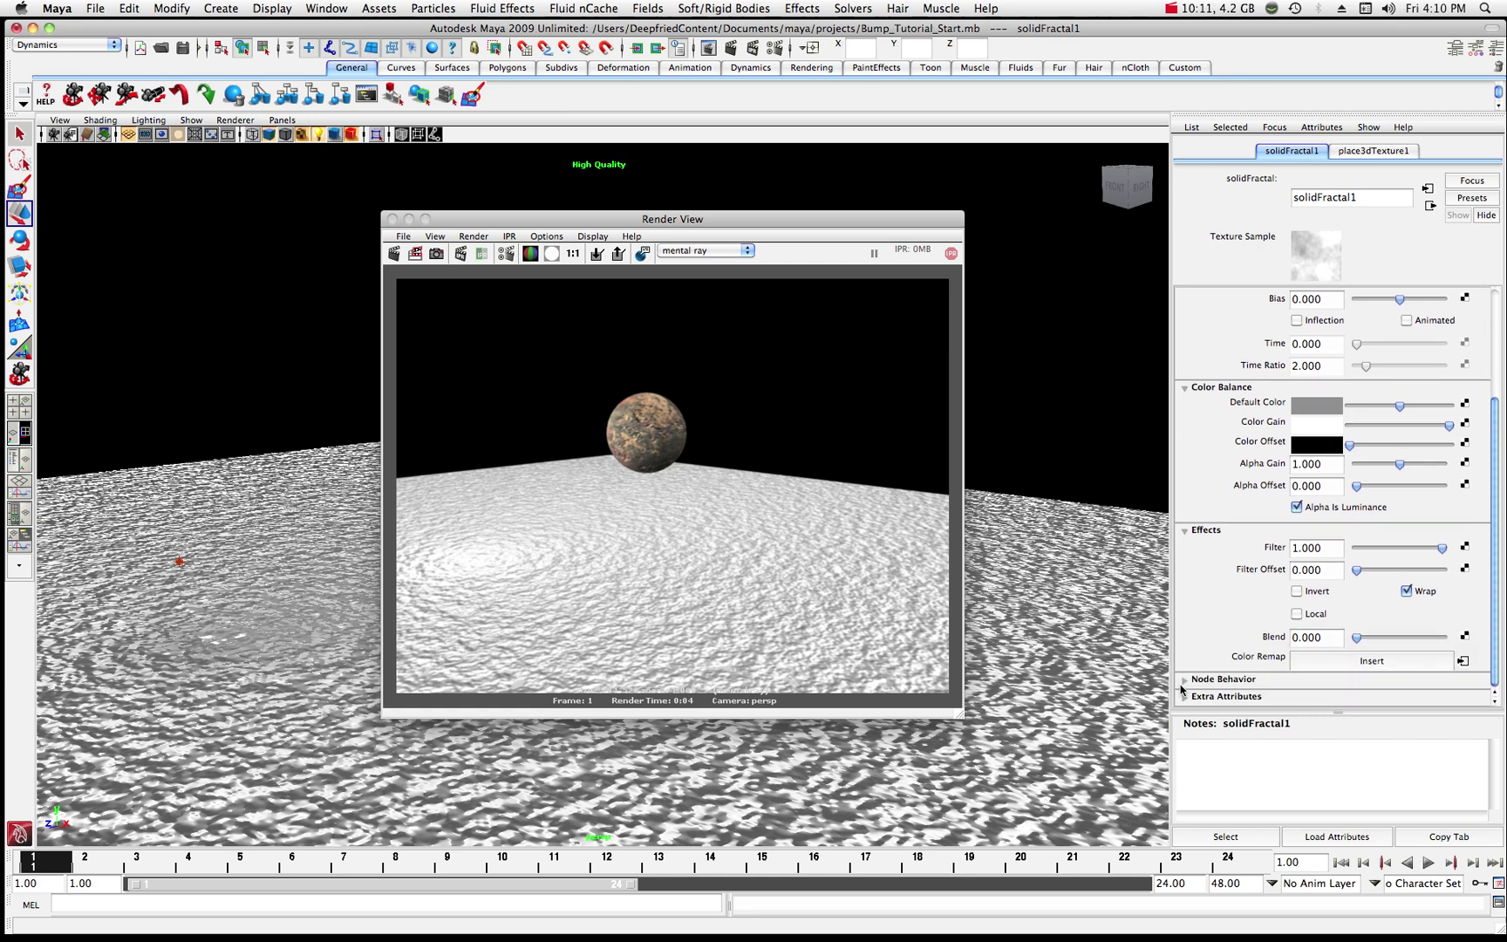
left_click(1186, 679)
scroll(1215, 615, "up", 5)
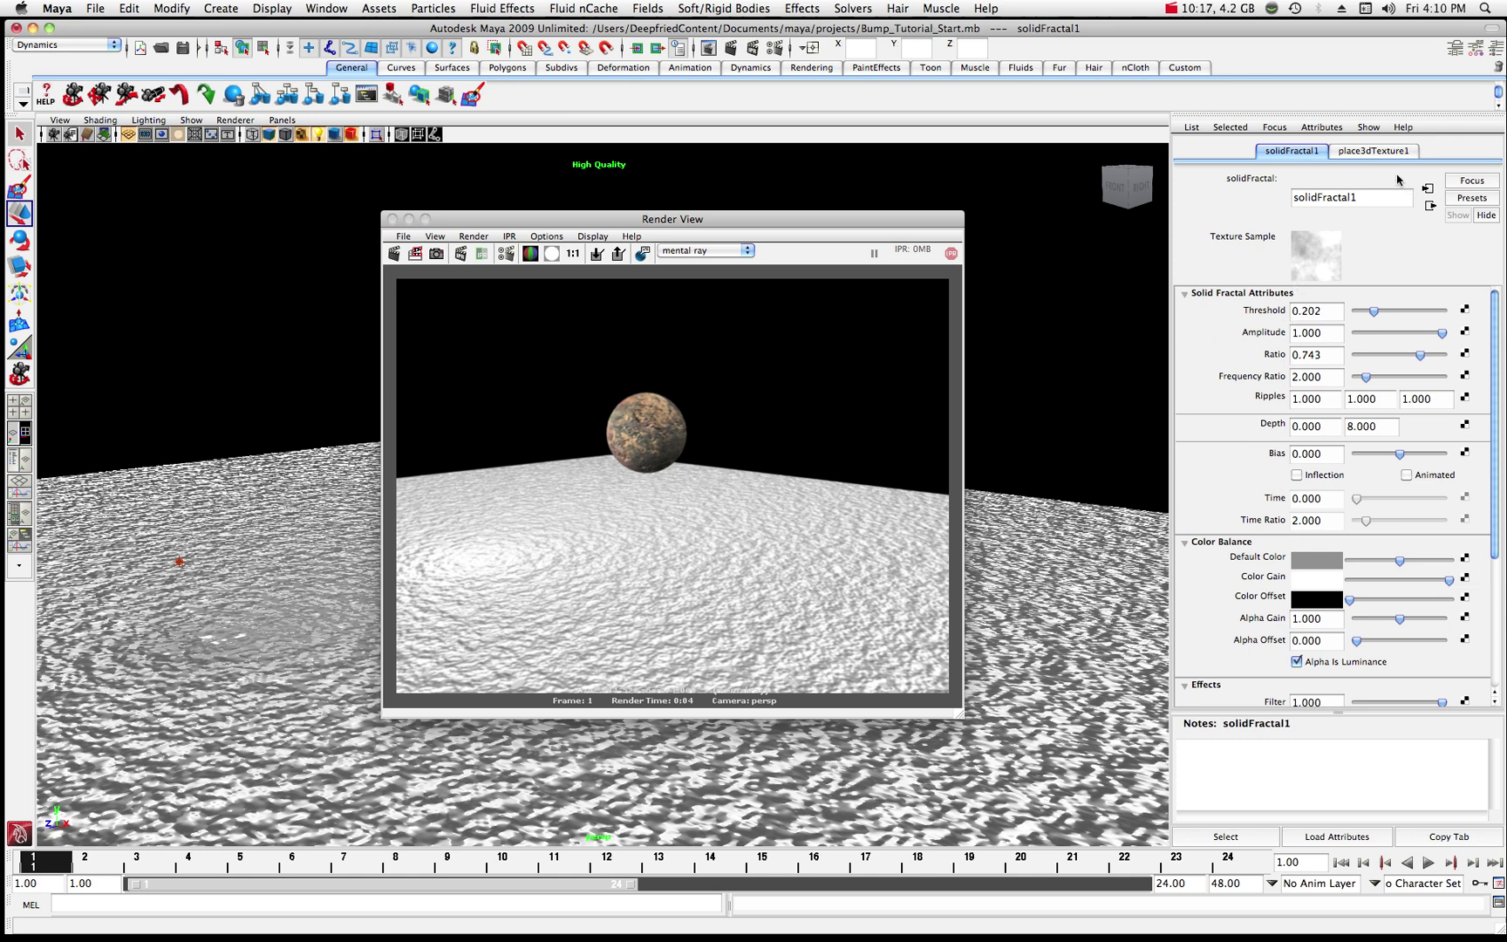
left_click(1378, 151)
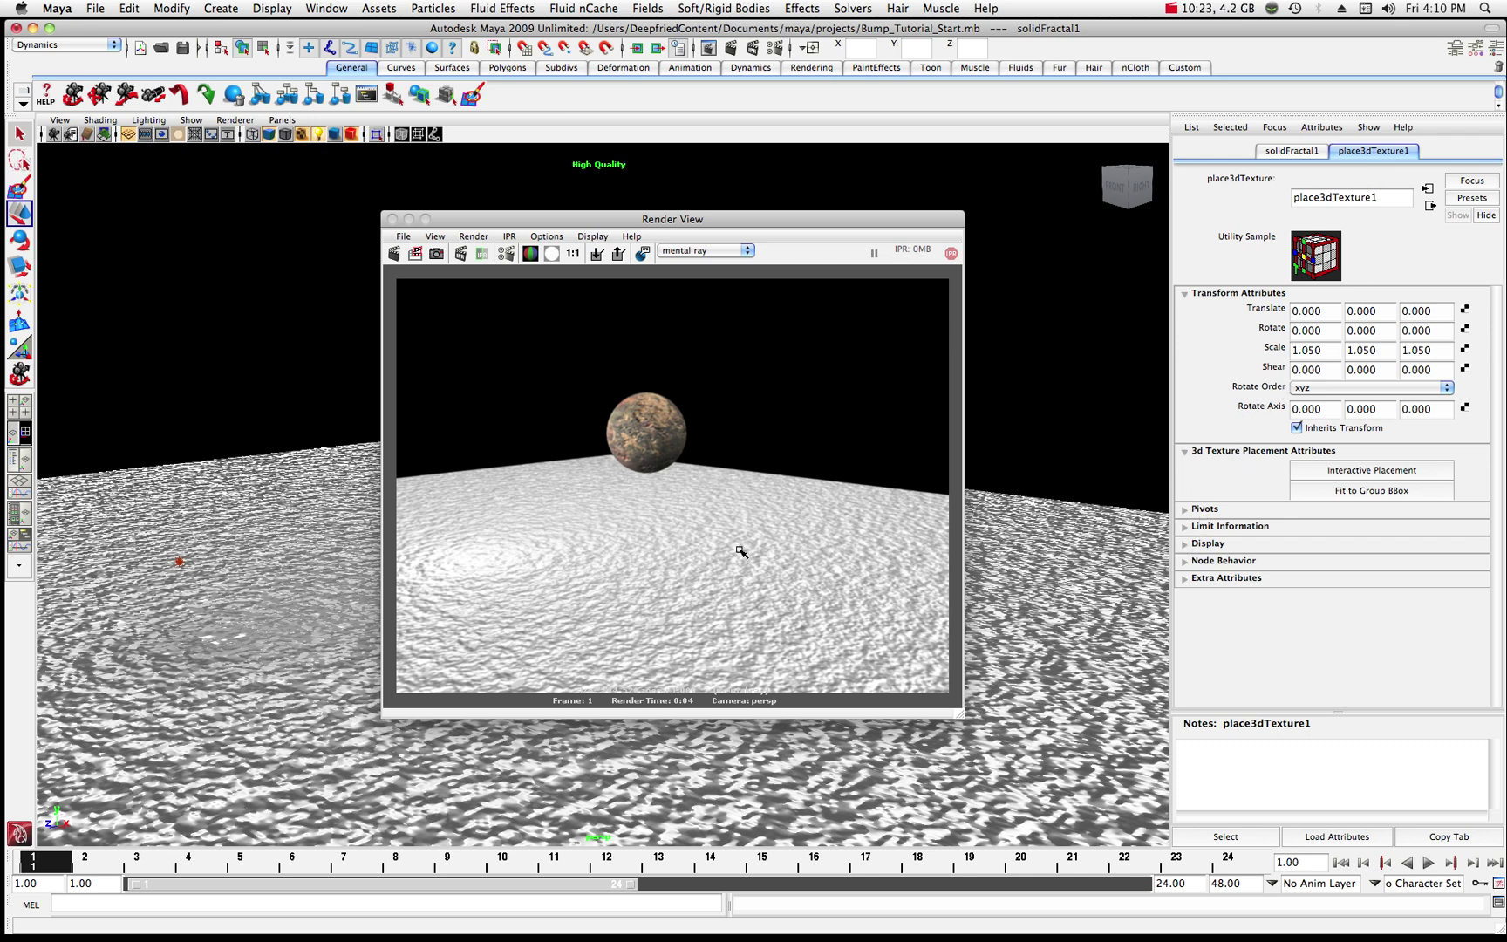
- Select the ground plane and show lambert5's material attributes from the re-centred Hypershade
left_click(1029, 640)
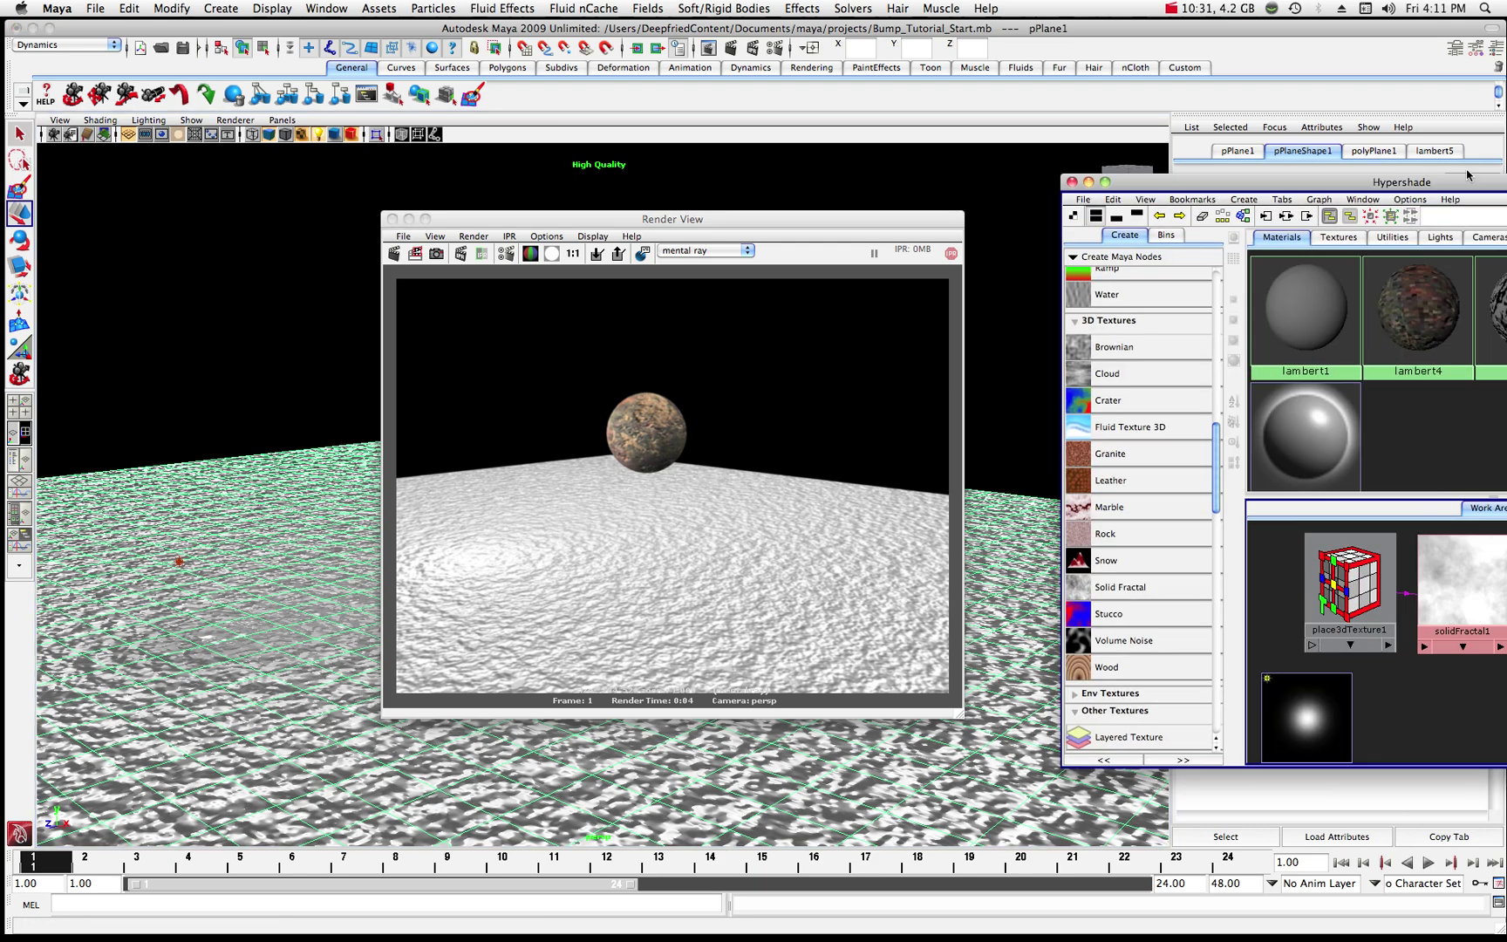
left_click_drag(1439, 210, 786, 213)
left_click(789, 347)
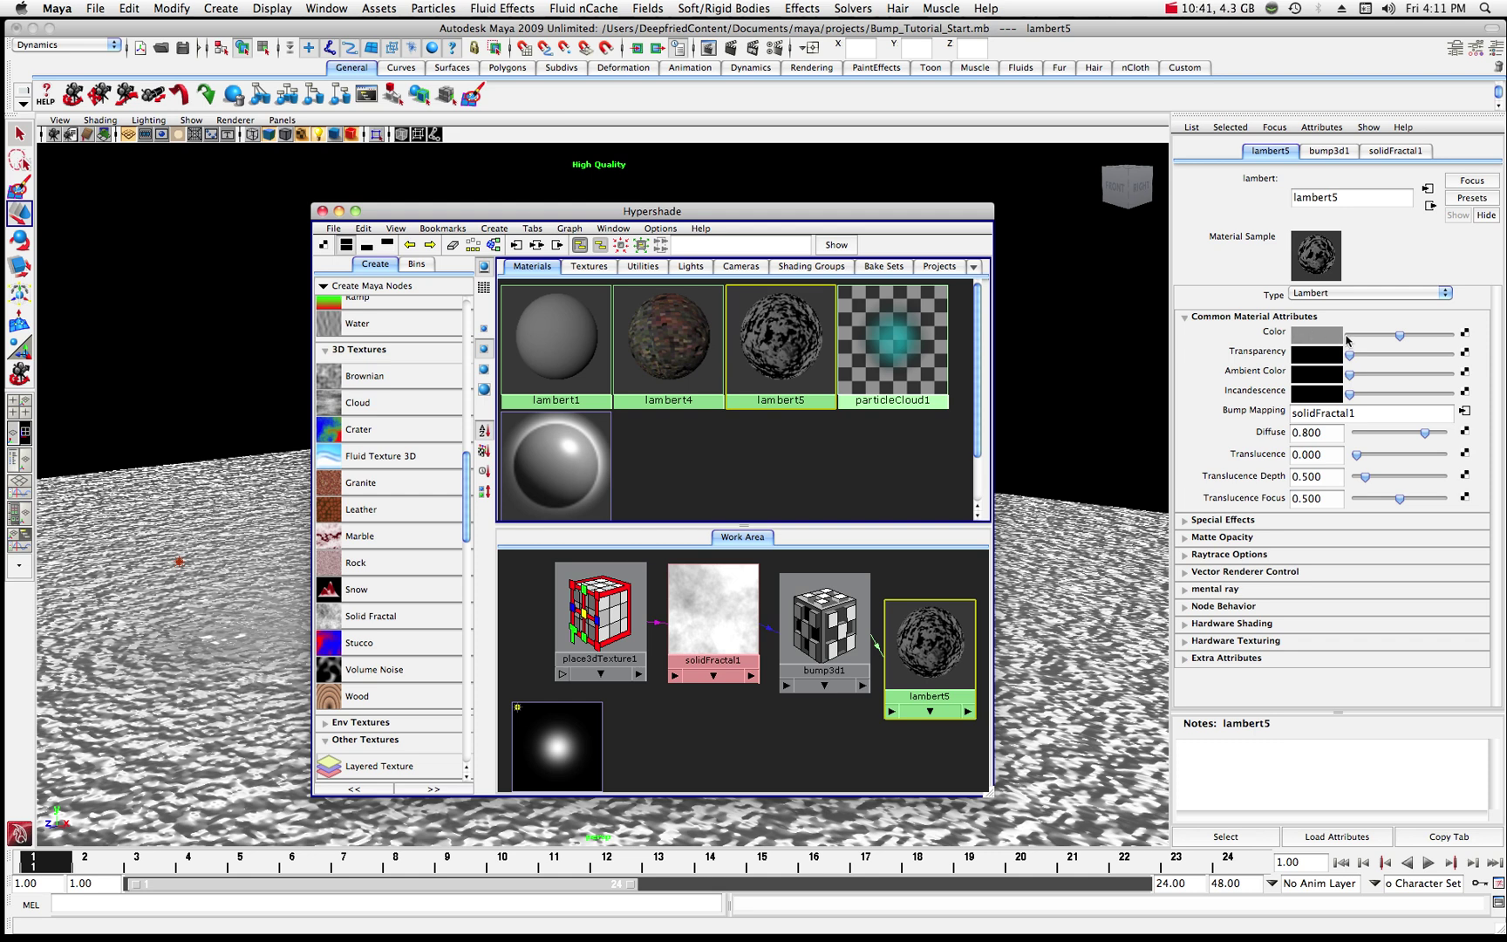
- Map a File texture onto lambert5's Color and load pancake-1.jpg, found by searching 'pancake'
left_click(1466, 334)
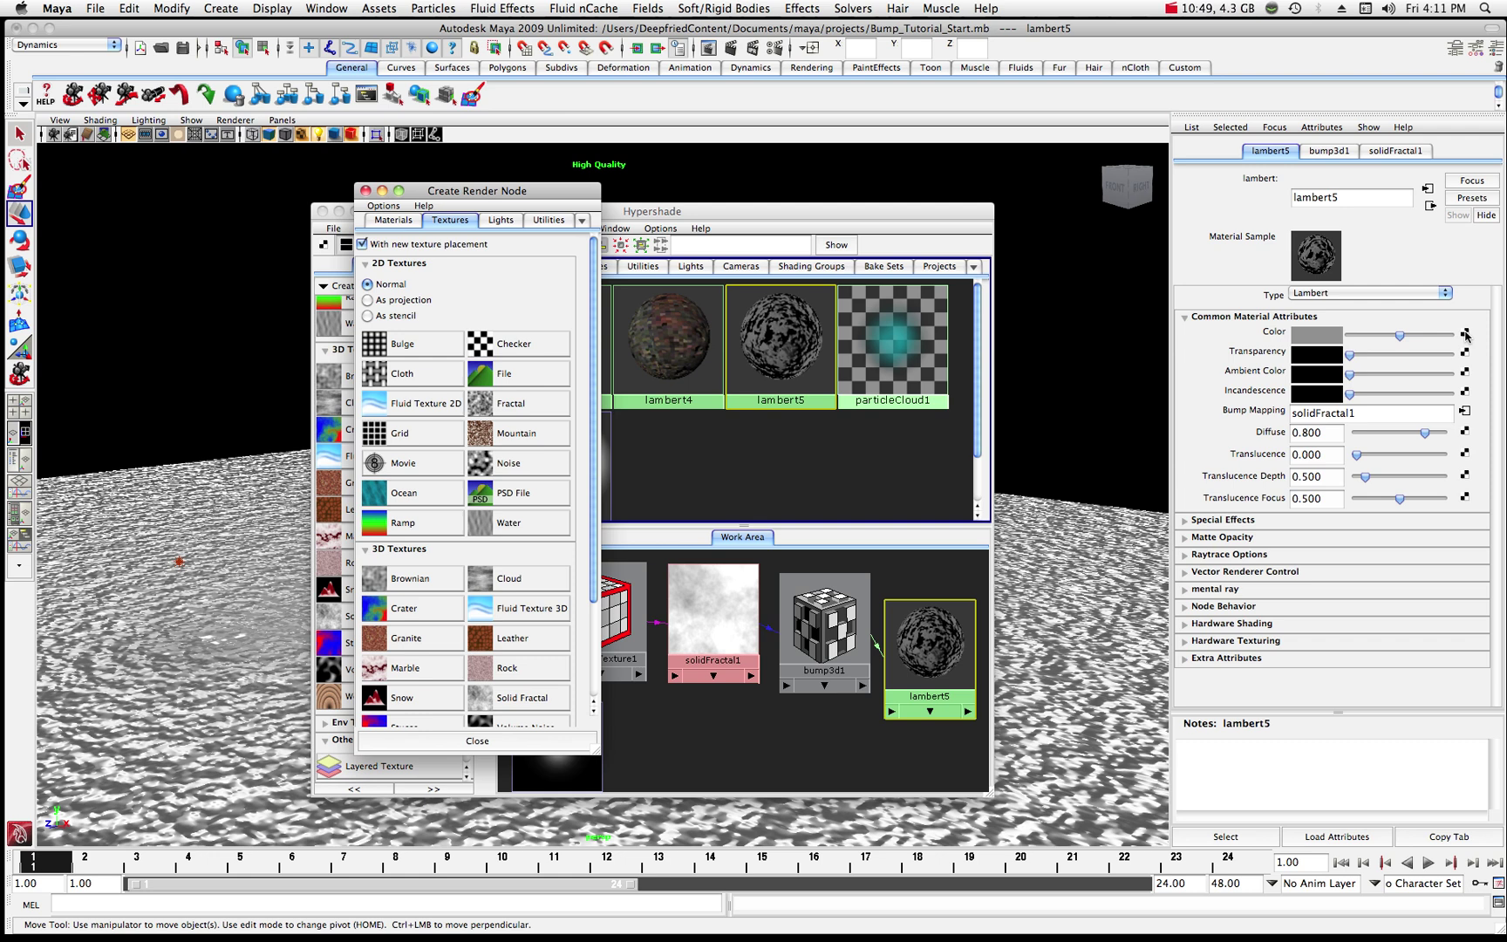
left_click(528, 376)
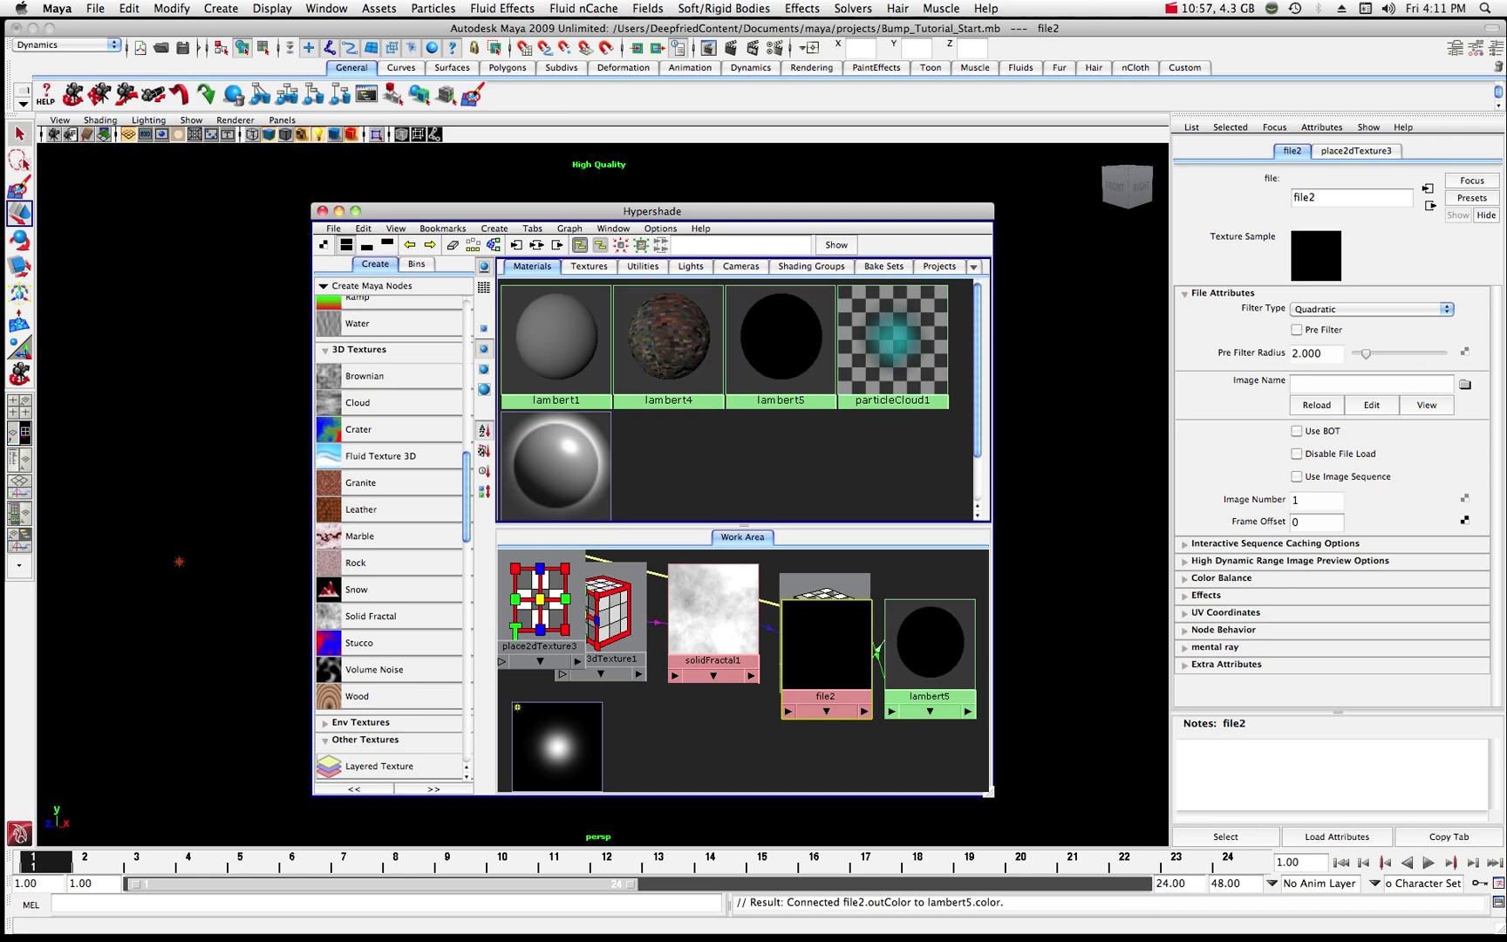
left_click(1465, 385)
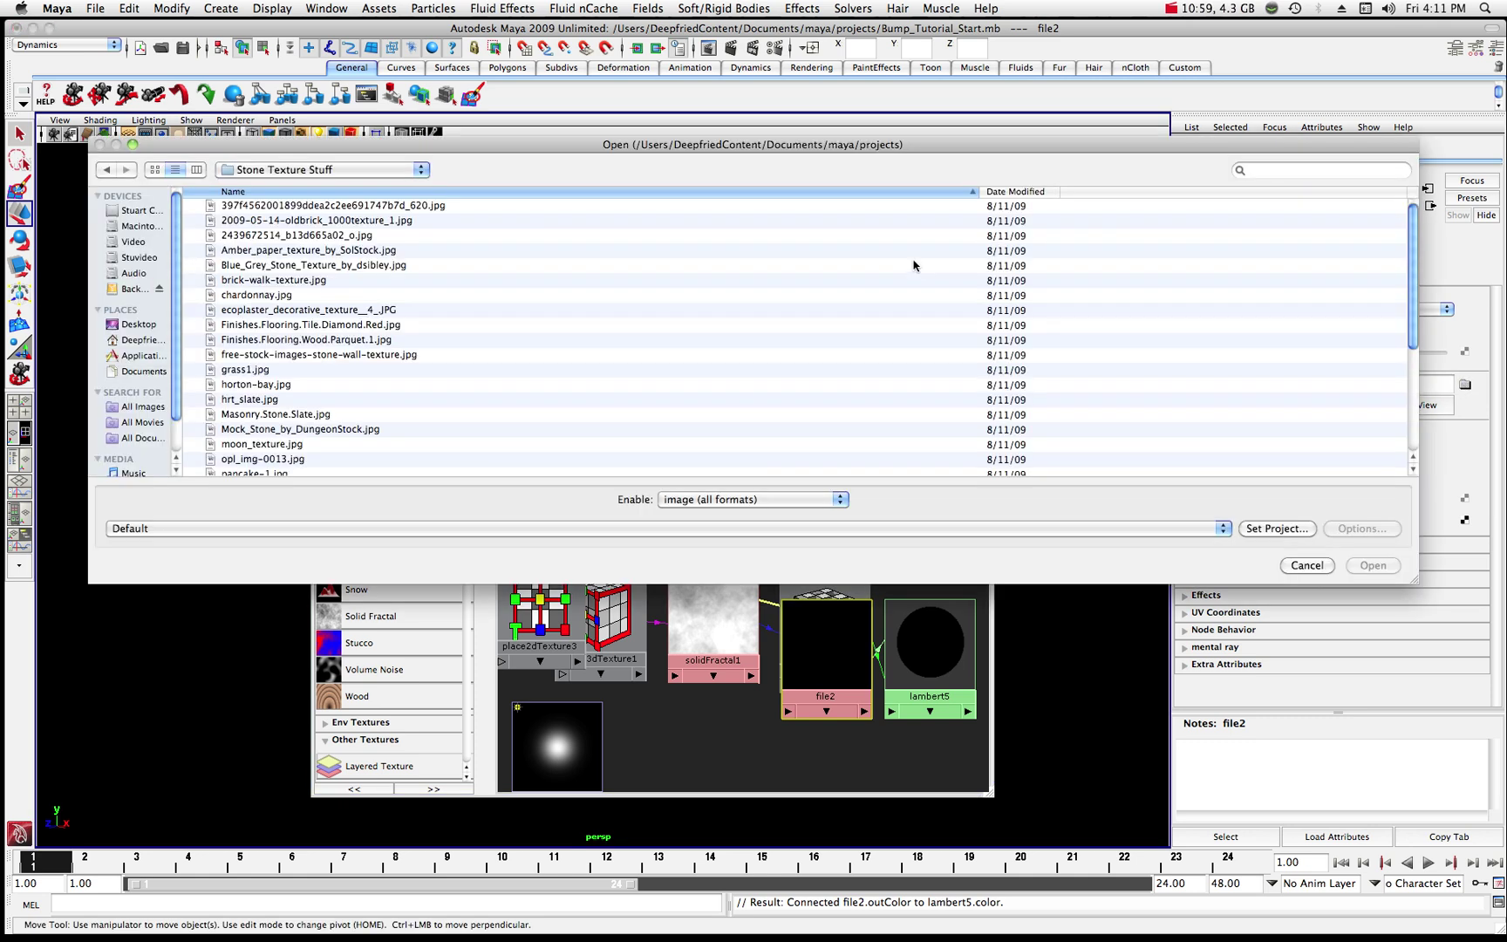
left_click(1292, 169)
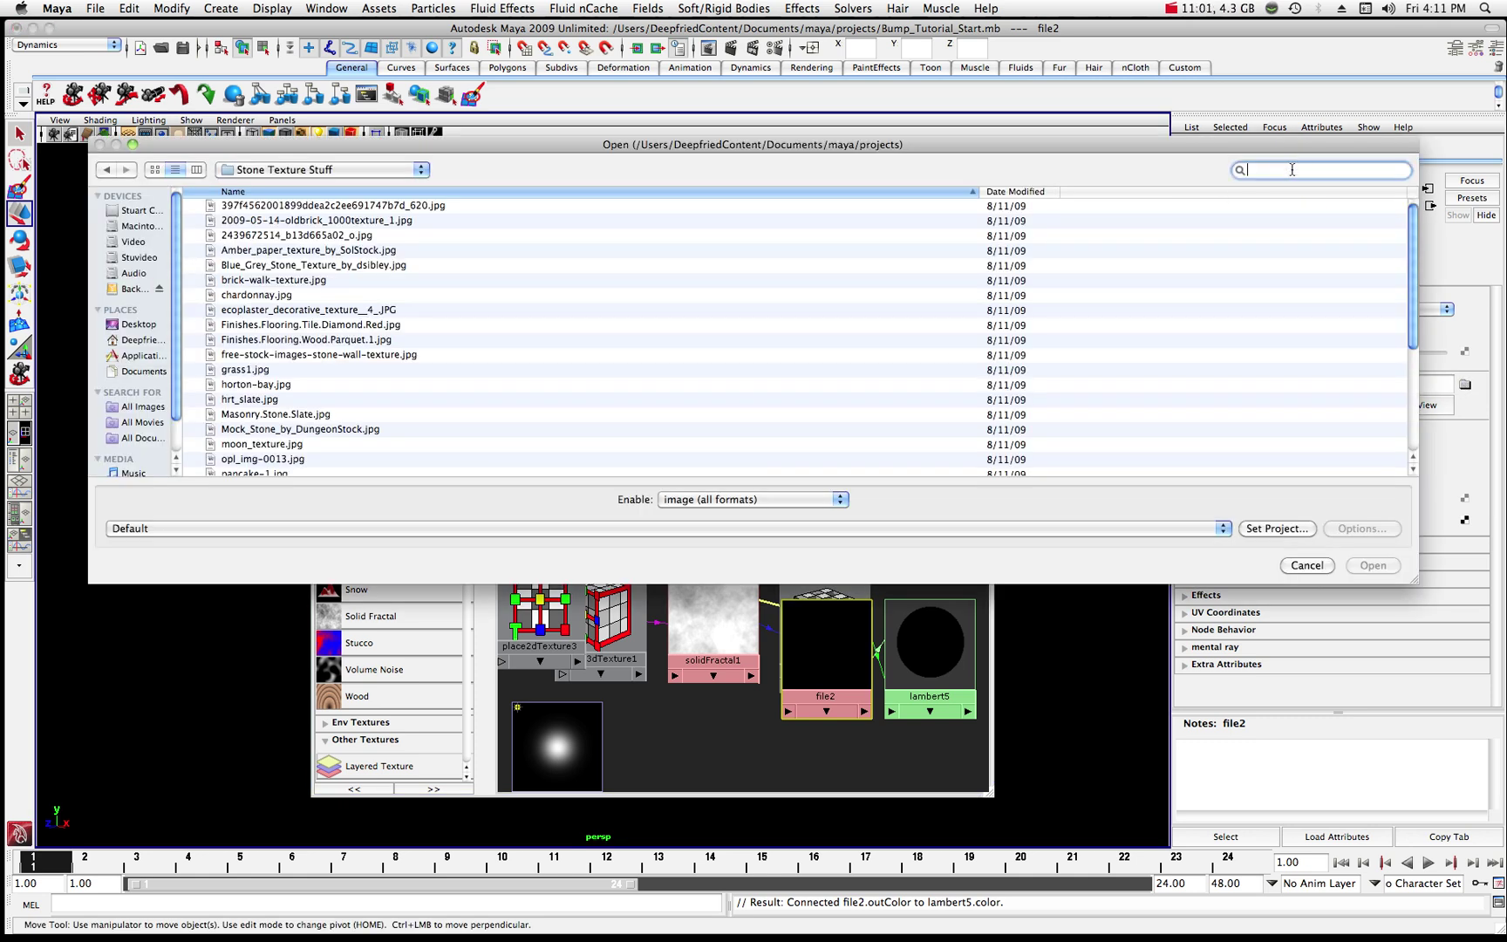
type("pancake")
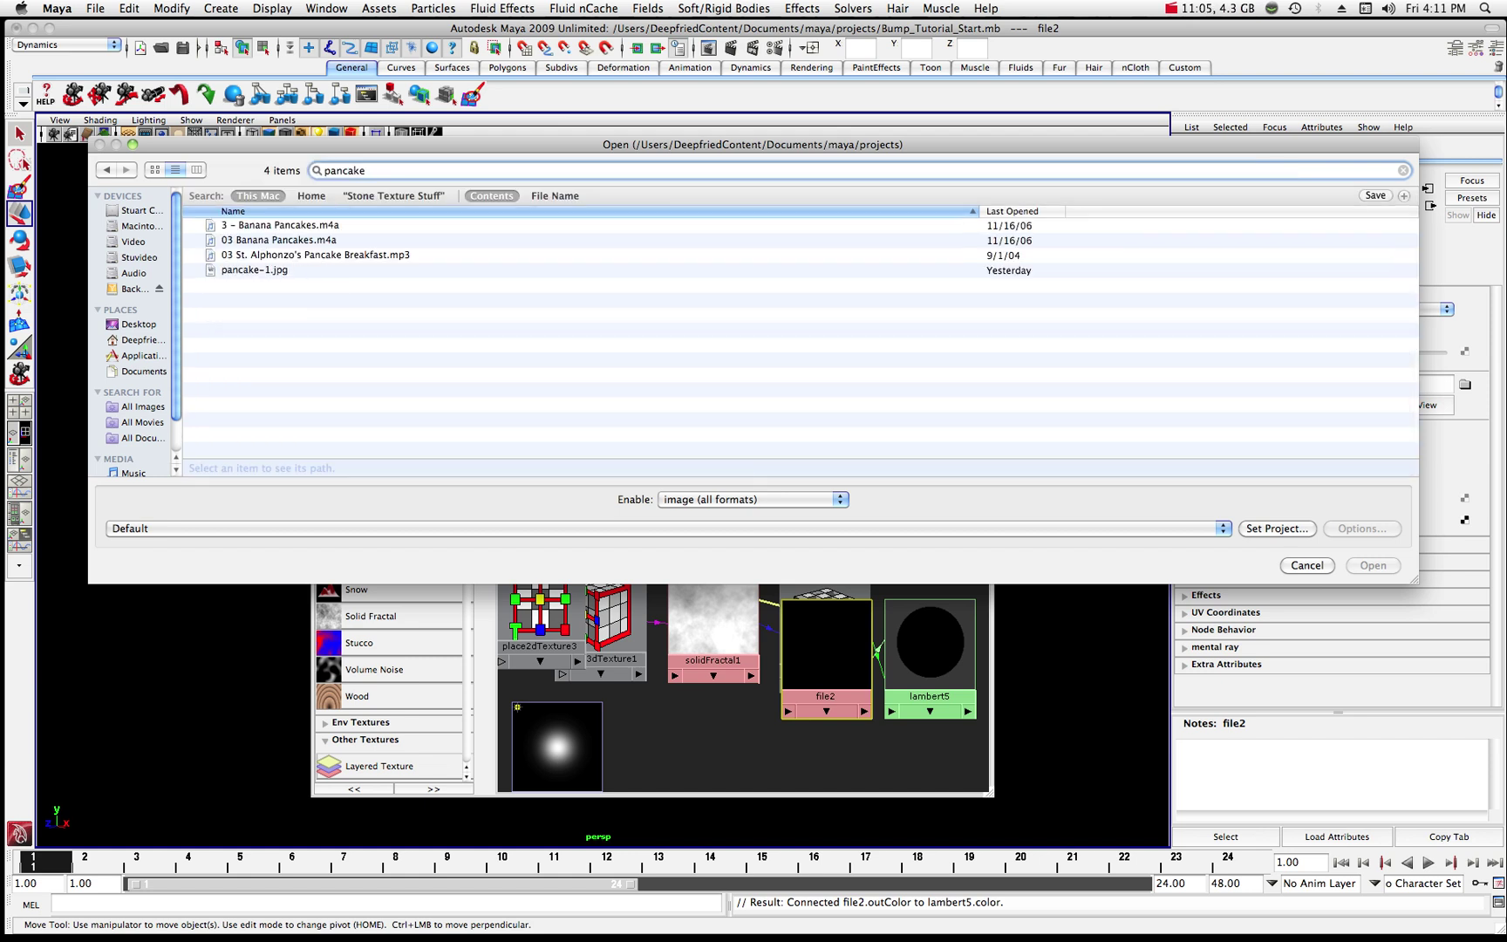
left_click(243, 271)
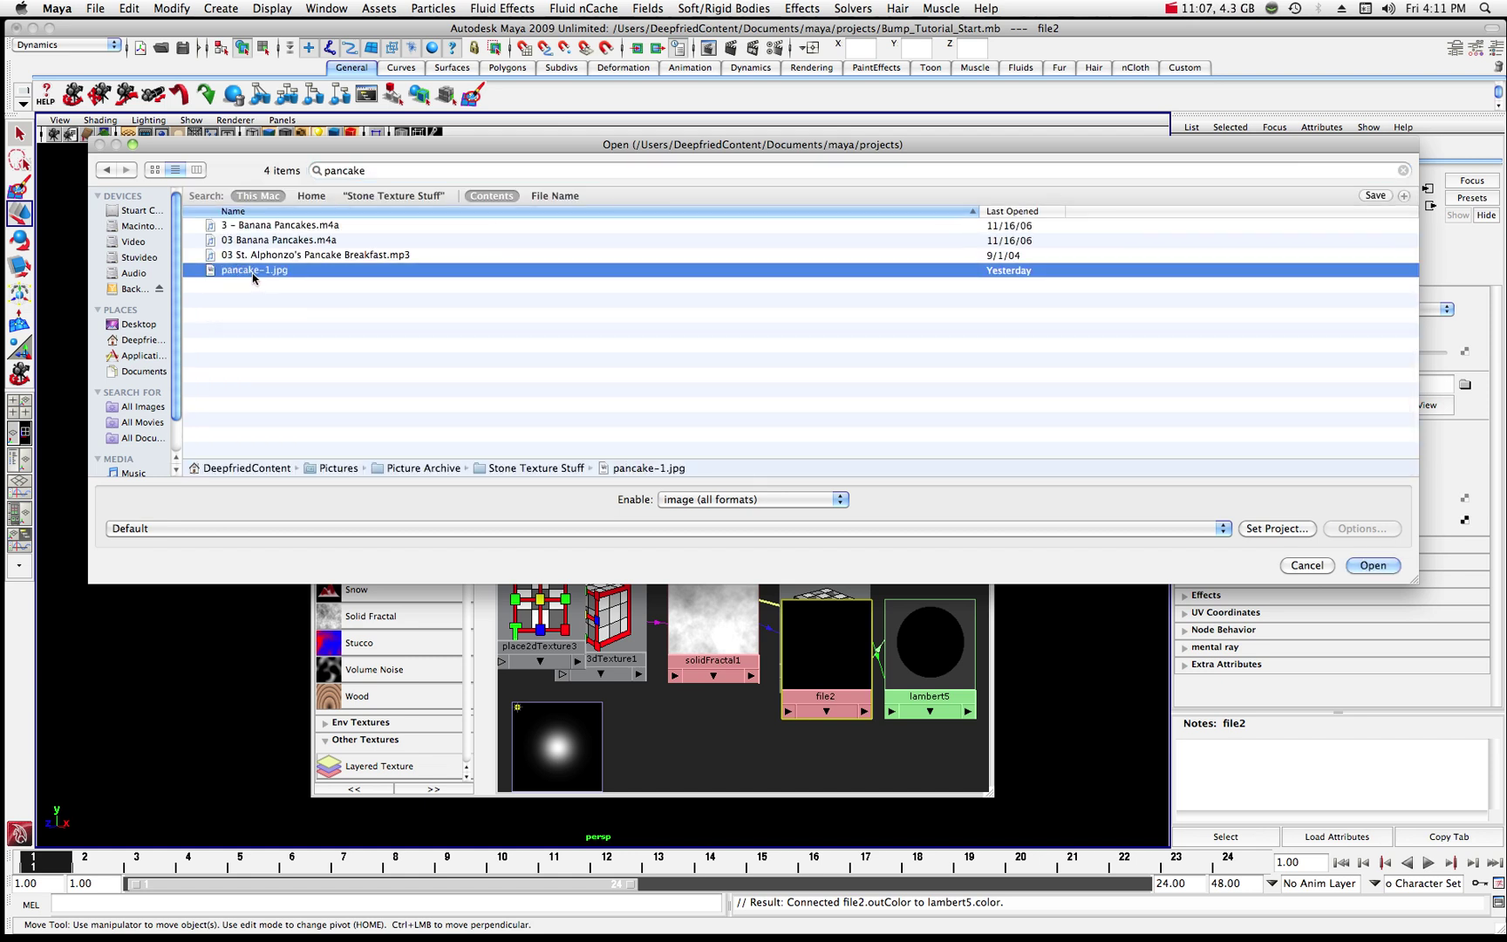
left_click(1372, 566)
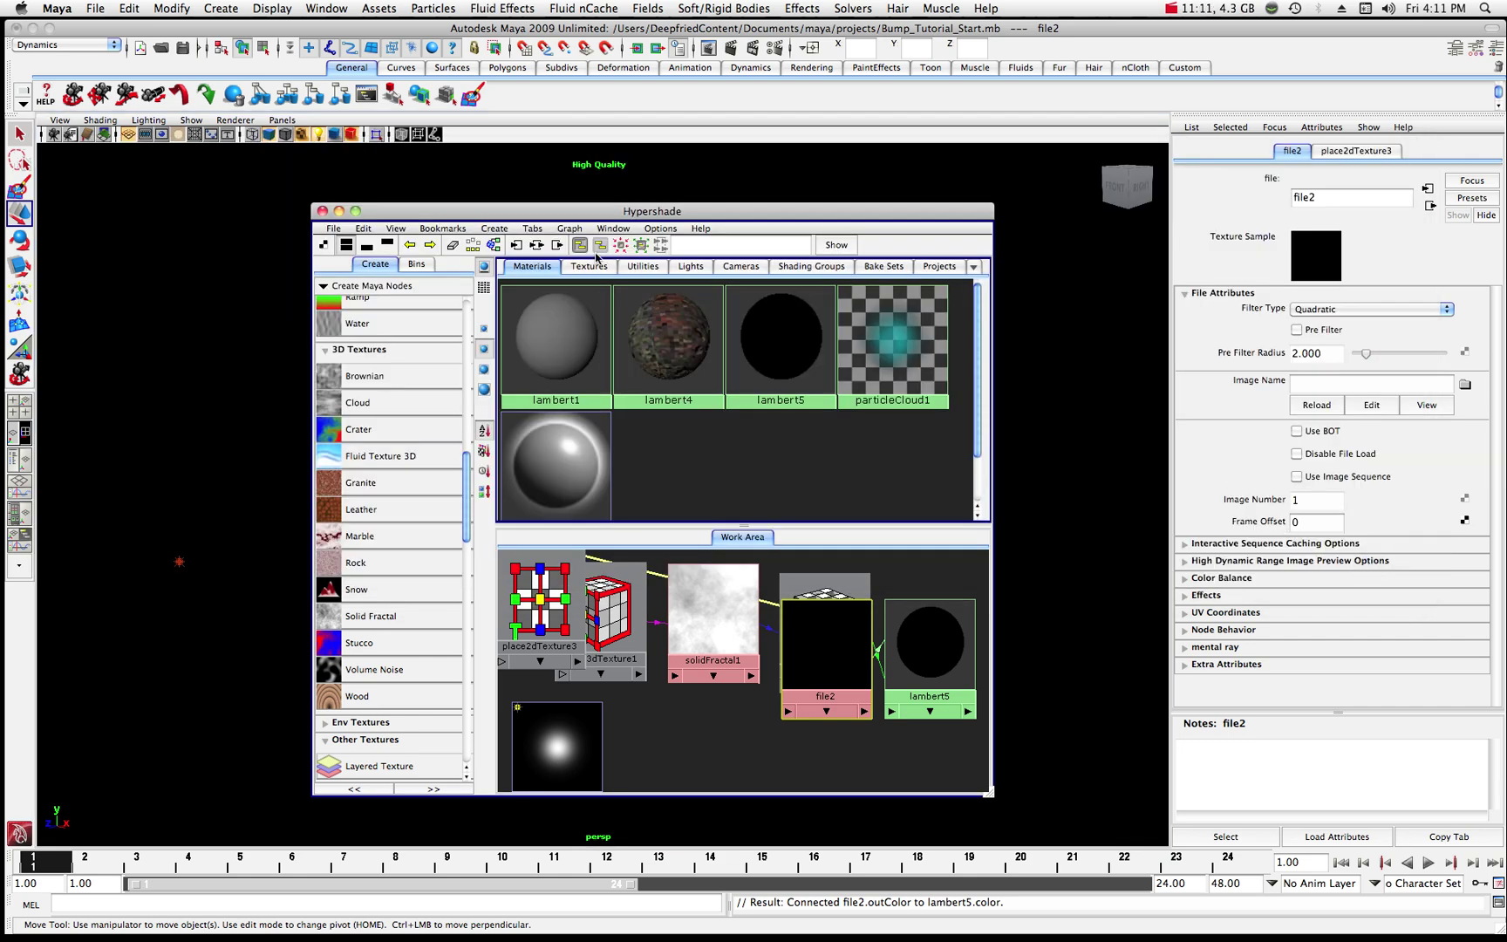
- Render the scene with mental ray, then bring the Hypershade back and move file2 lower
double_click(530, 214)
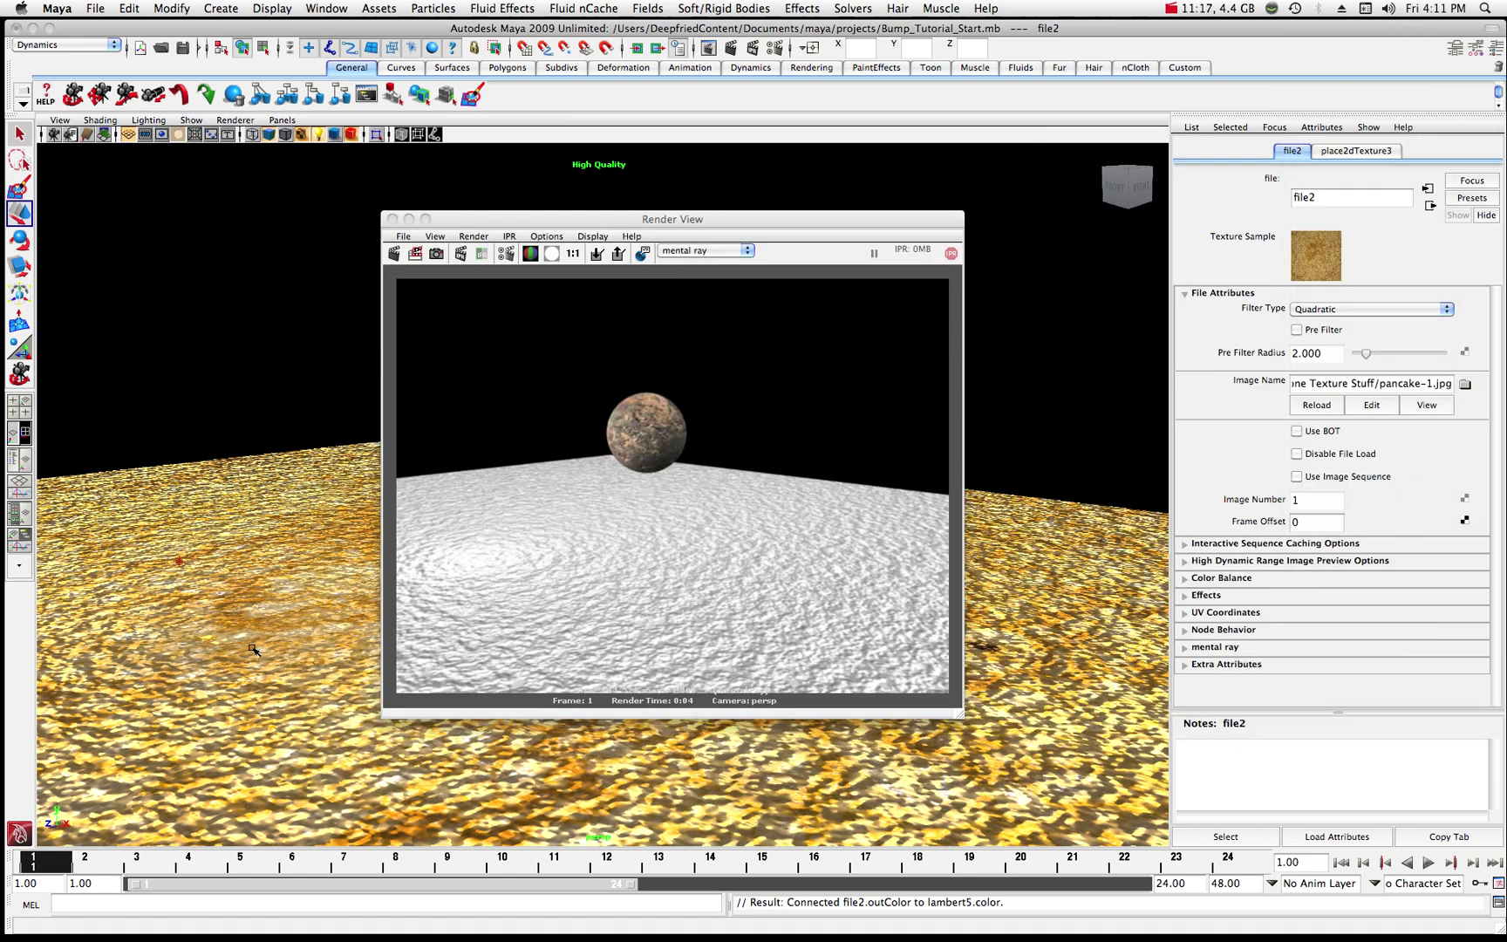
left_click(394, 254)
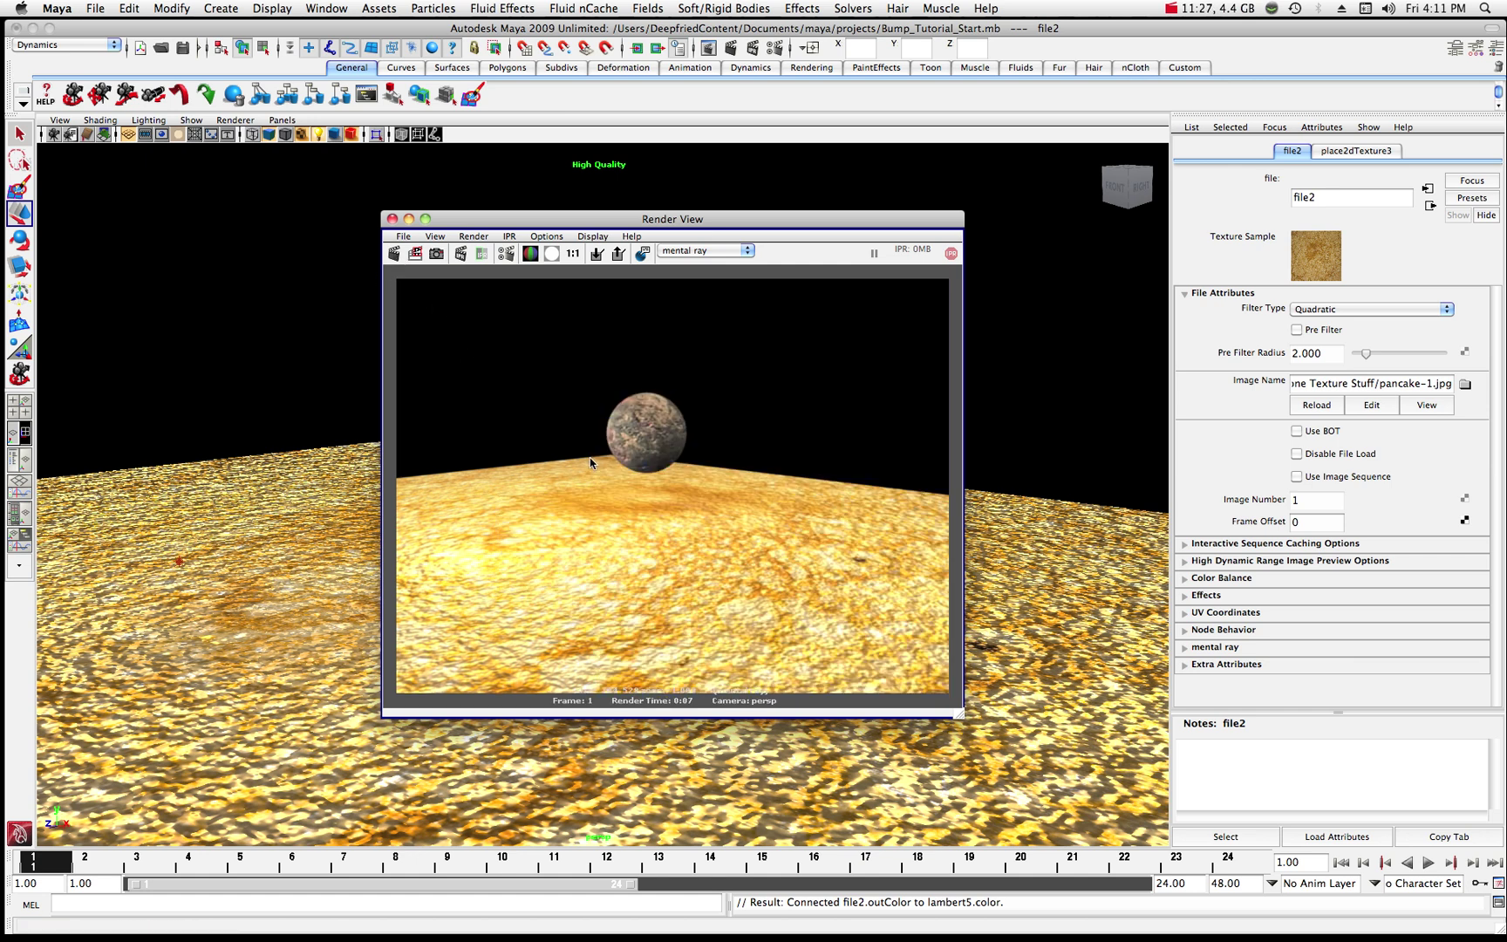
left_click_drag(748, 219, 553, 168)
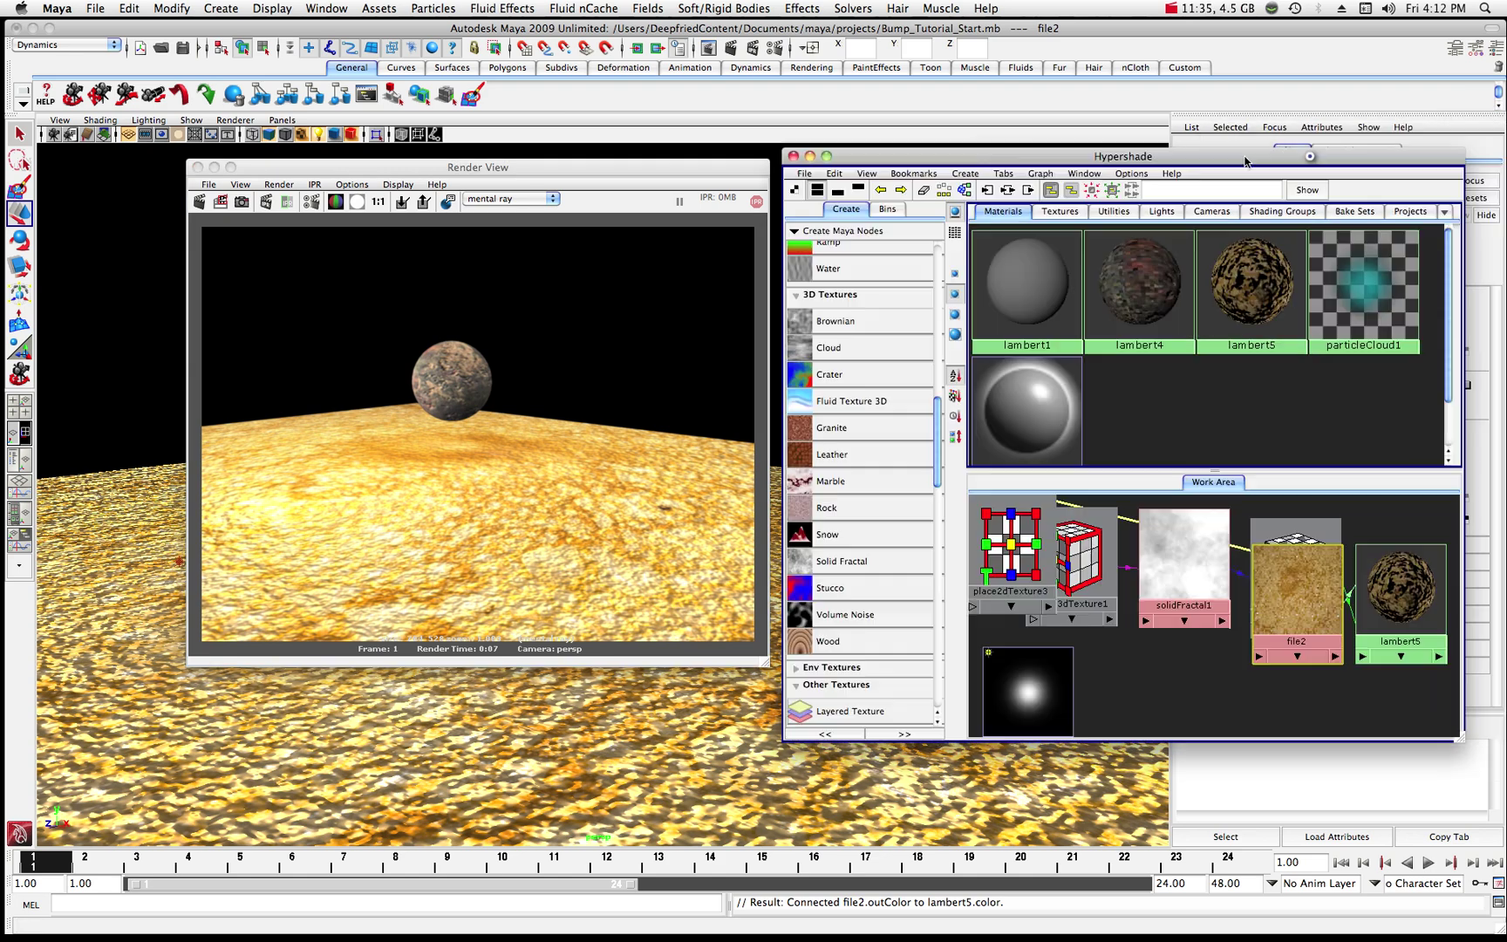
left_click_drag(1274, 162, 887, 197)
left_click_drag(915, 624, 811, 719)
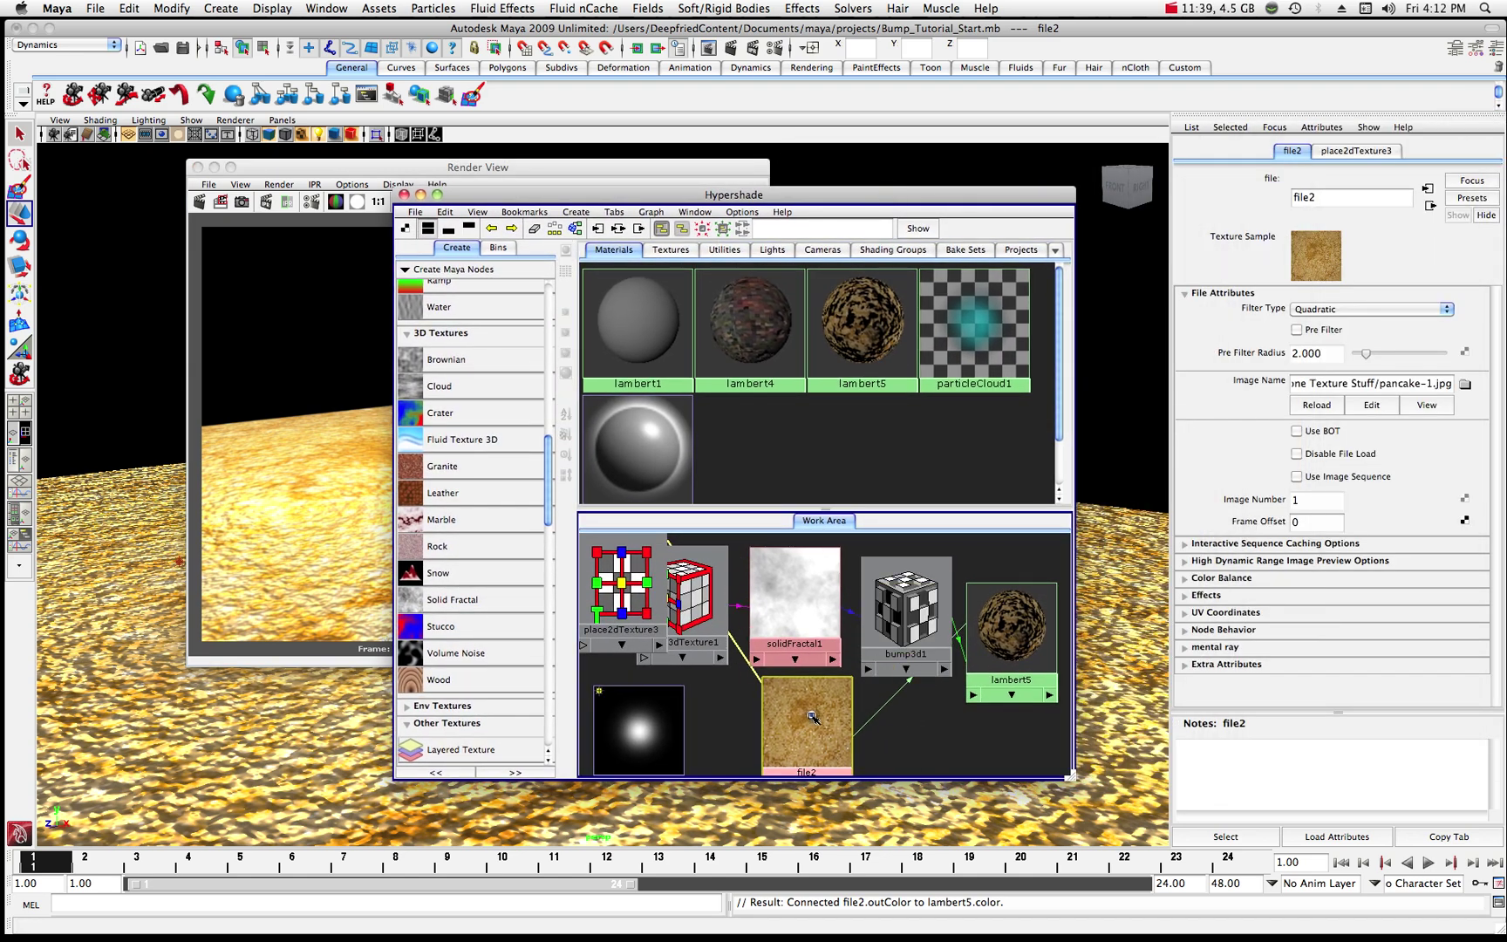
- Line up place3dTexture1, solidFractal1 and bump3d1 in a row, with file2 and place2dTexture3 below
key("a")
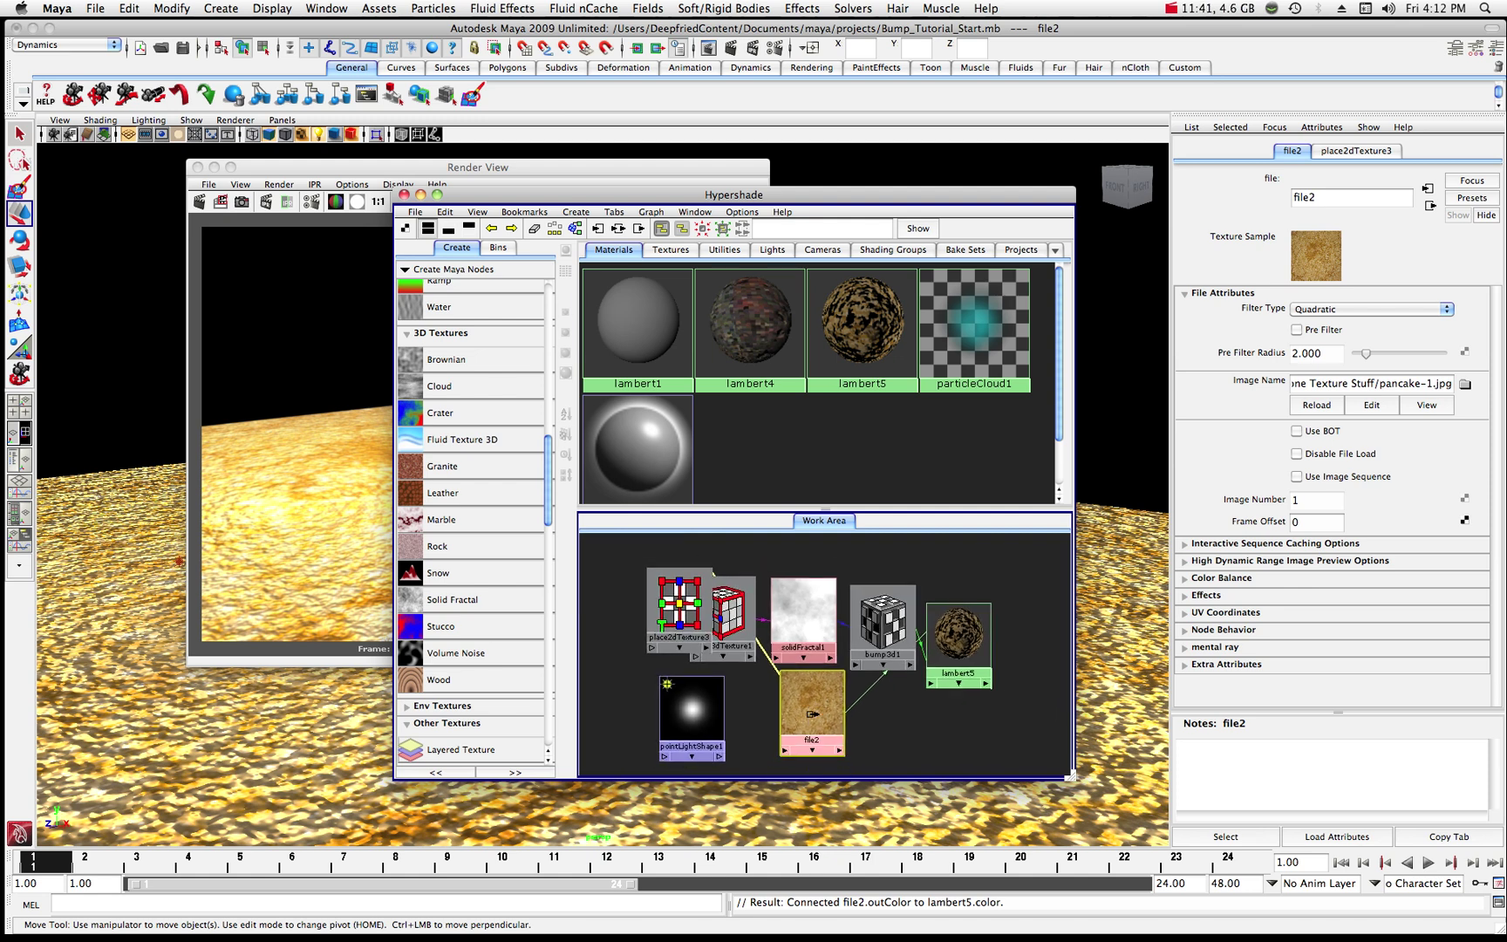
left_click_drag(689, 604, 616, 600)
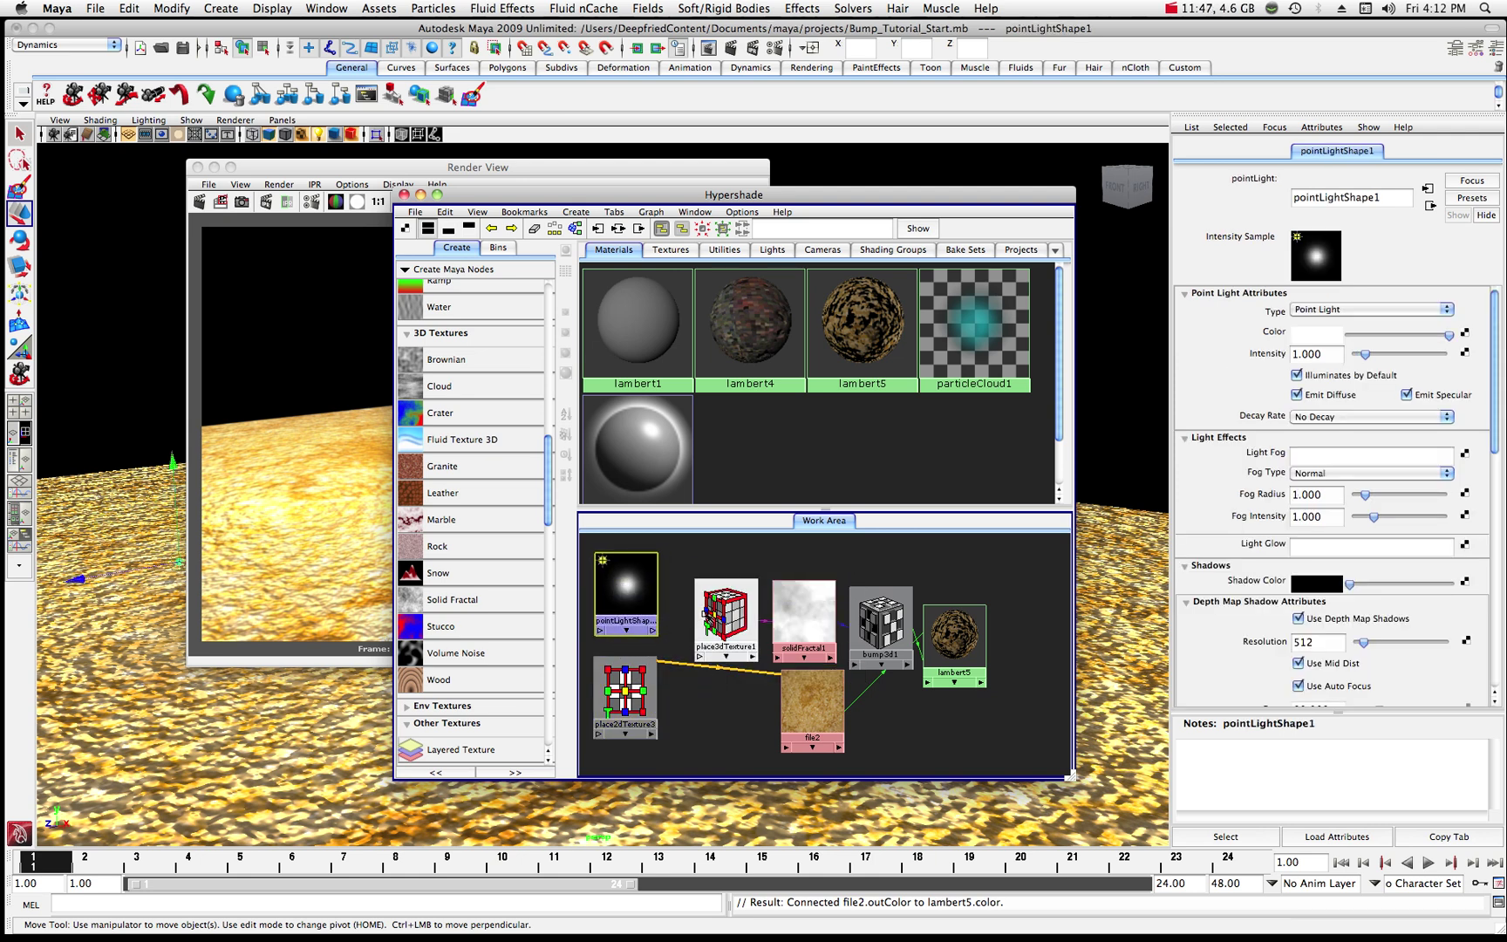
left_click_drag(710, 618, 704, 596)
left_click(804, 606)
left_click_drag(804, 606, 881, 601)
left_click_drag(964, 633, 963, 599)
left_click(820, 711)
left_click_drag(820, 710, 889, 707)
left_click_drag(625, 697, 800, 708)
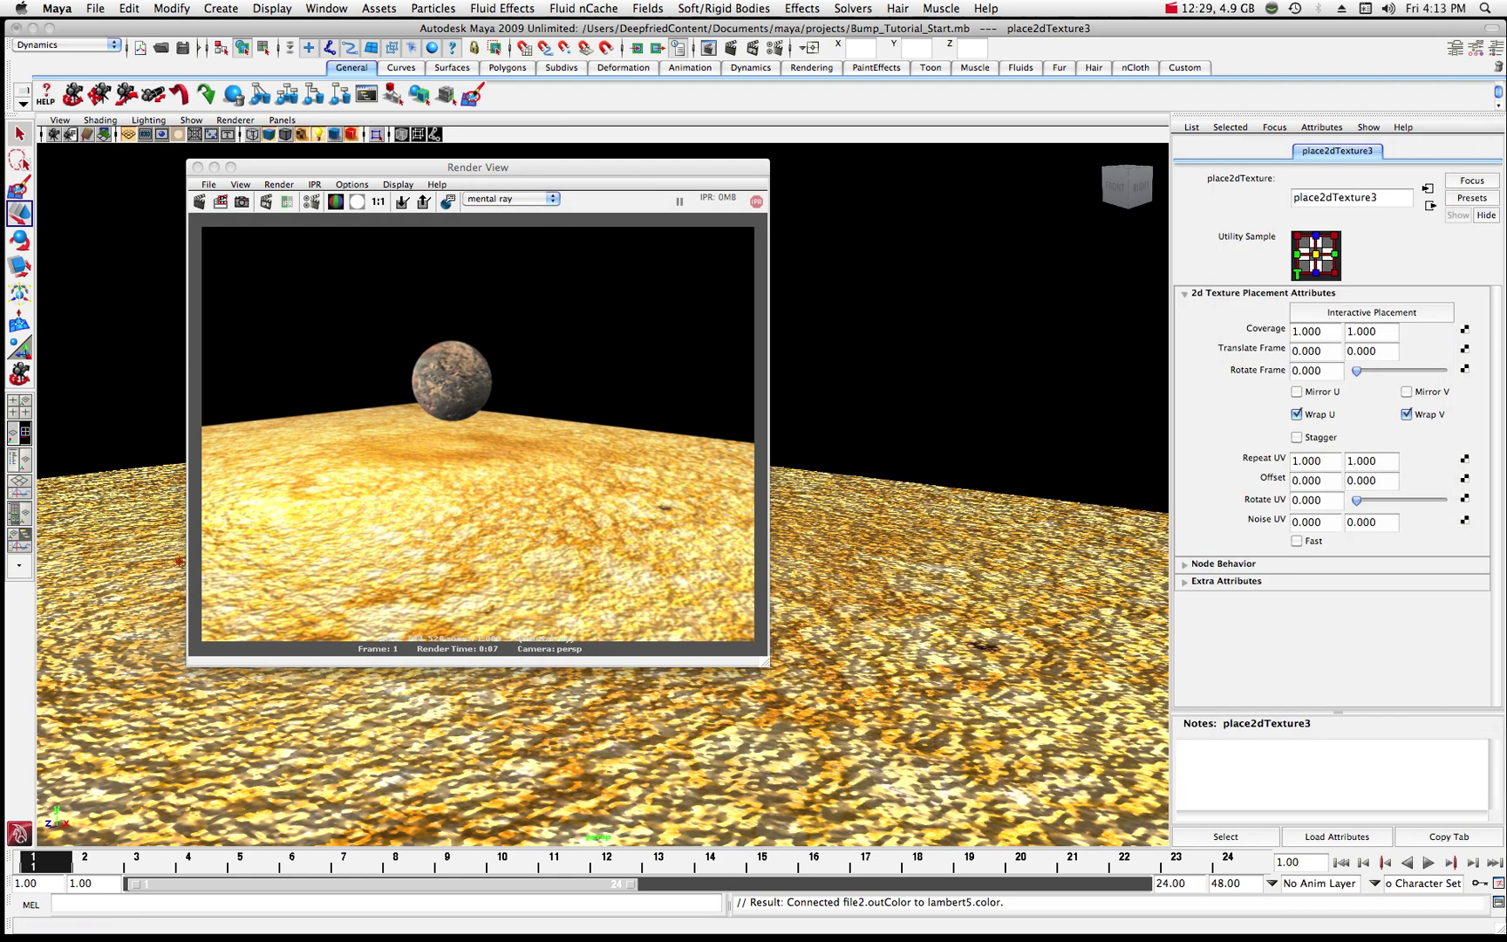
- Reconnect file2 to lambert5 and lower lambert5's Diffuse from 0.800 to 0.532
left_click(1474, 610)
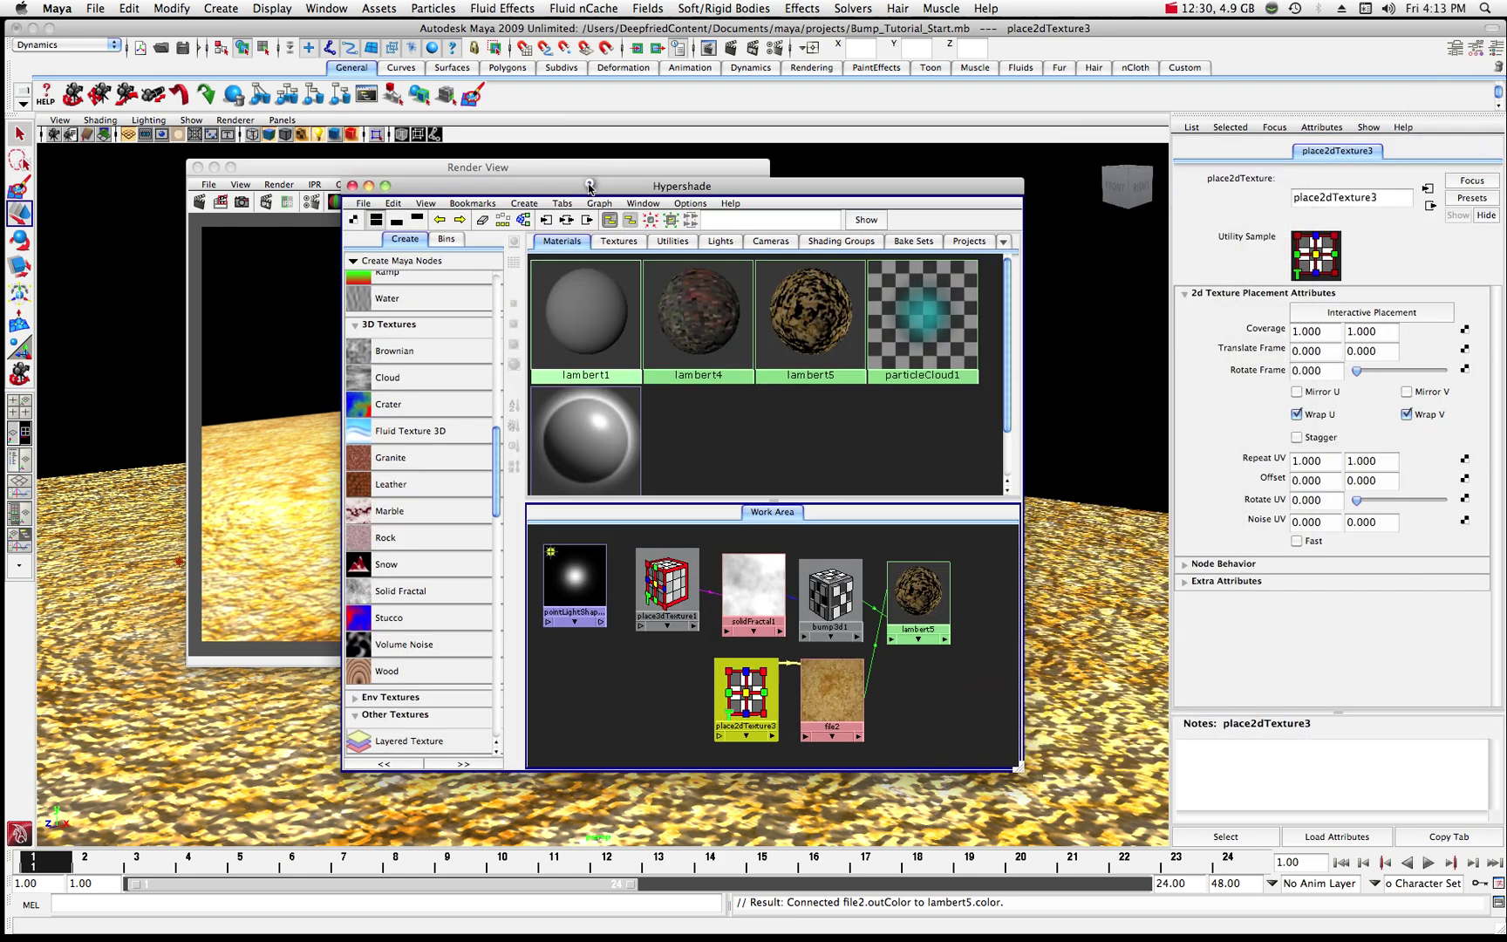
left_click(826, 708)
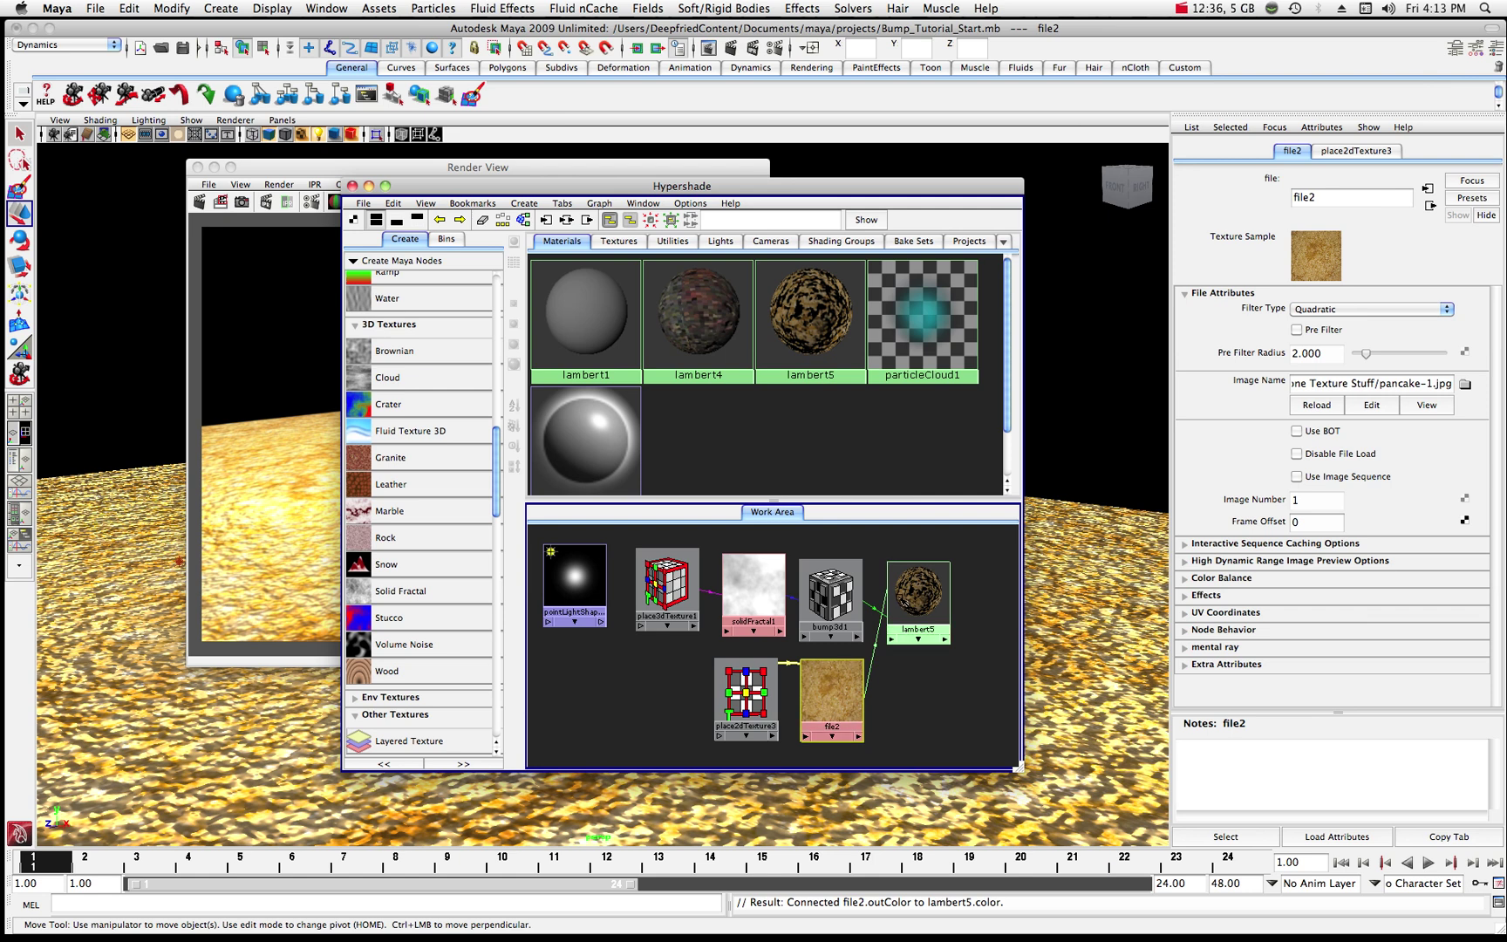
left_click(918, 595)
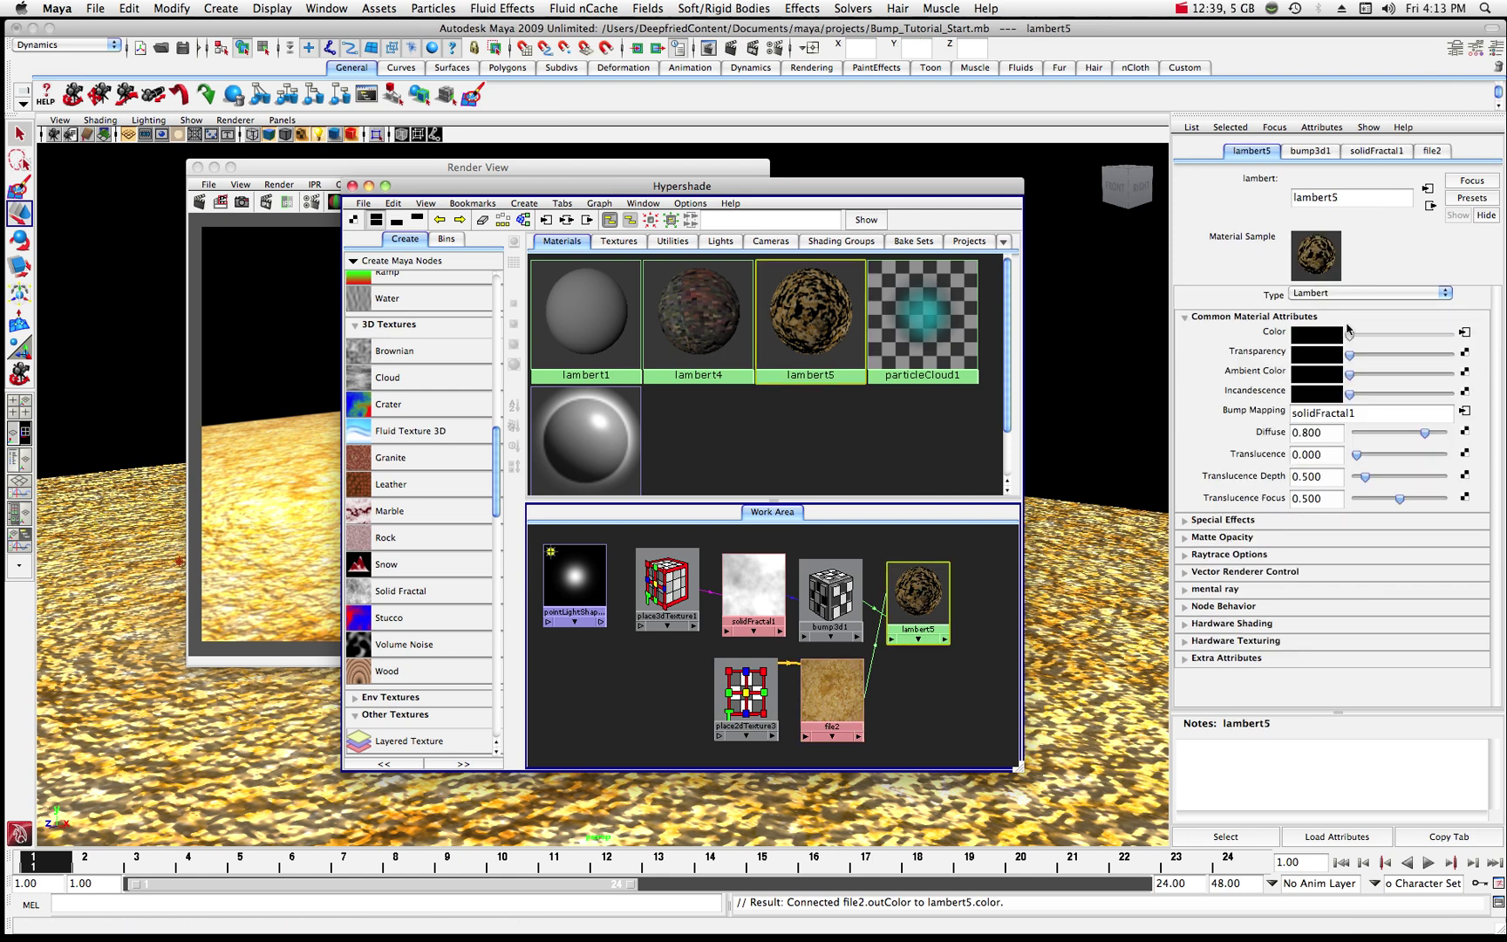
mouse_move(1351, 375)
left_mouse_down()
mouse_move(1395, 376)
mouse_move(1349, 381)
left_mouse_up()
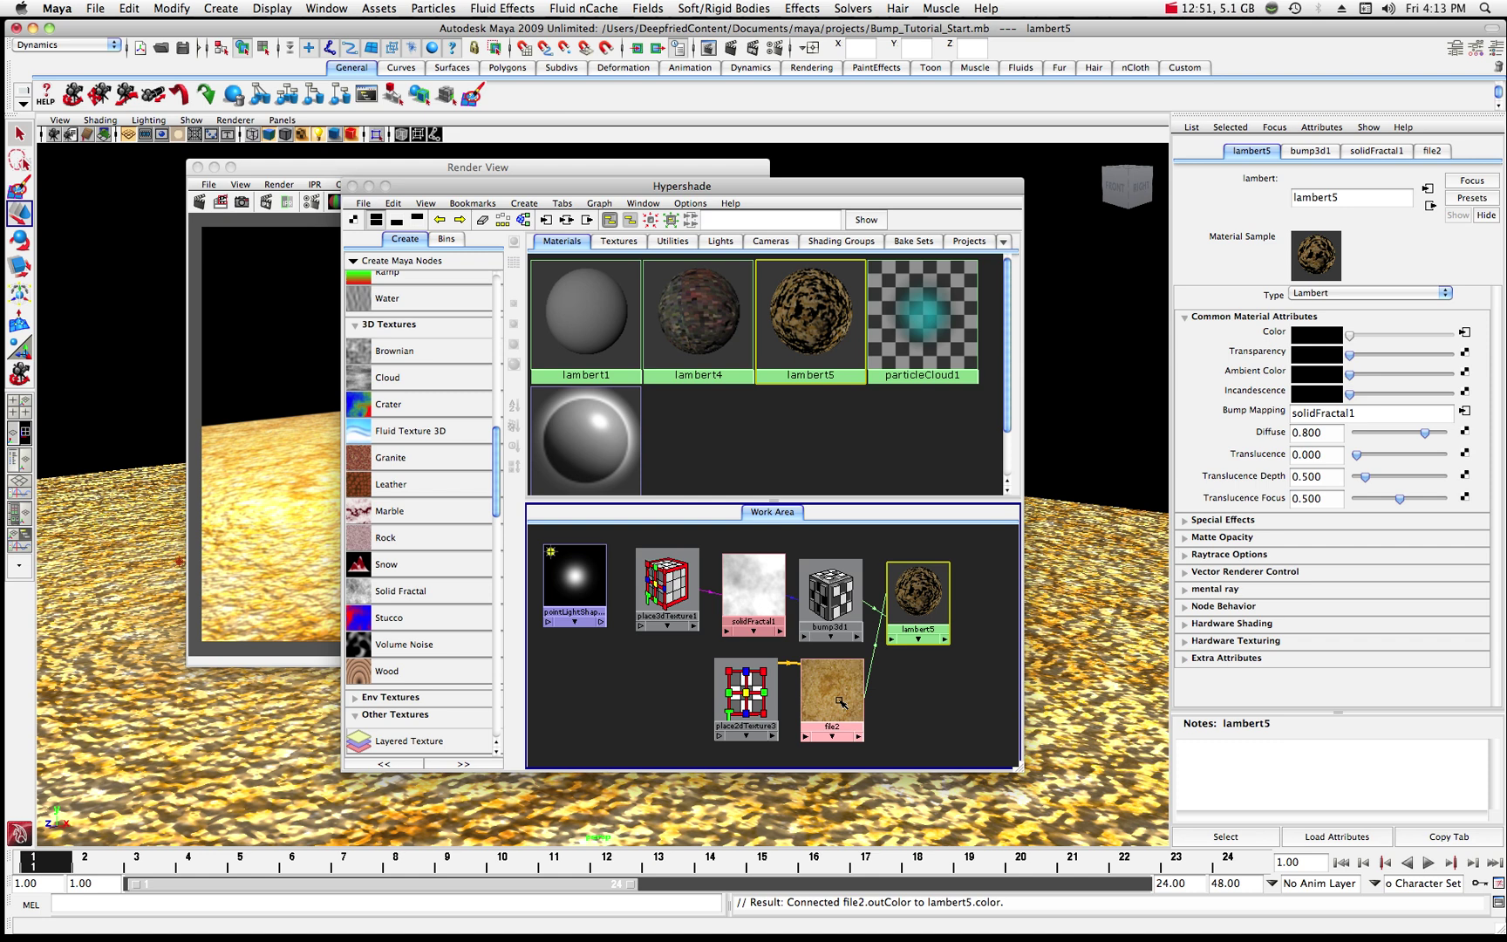
middle_click_drag(832, 698, 911, 602)
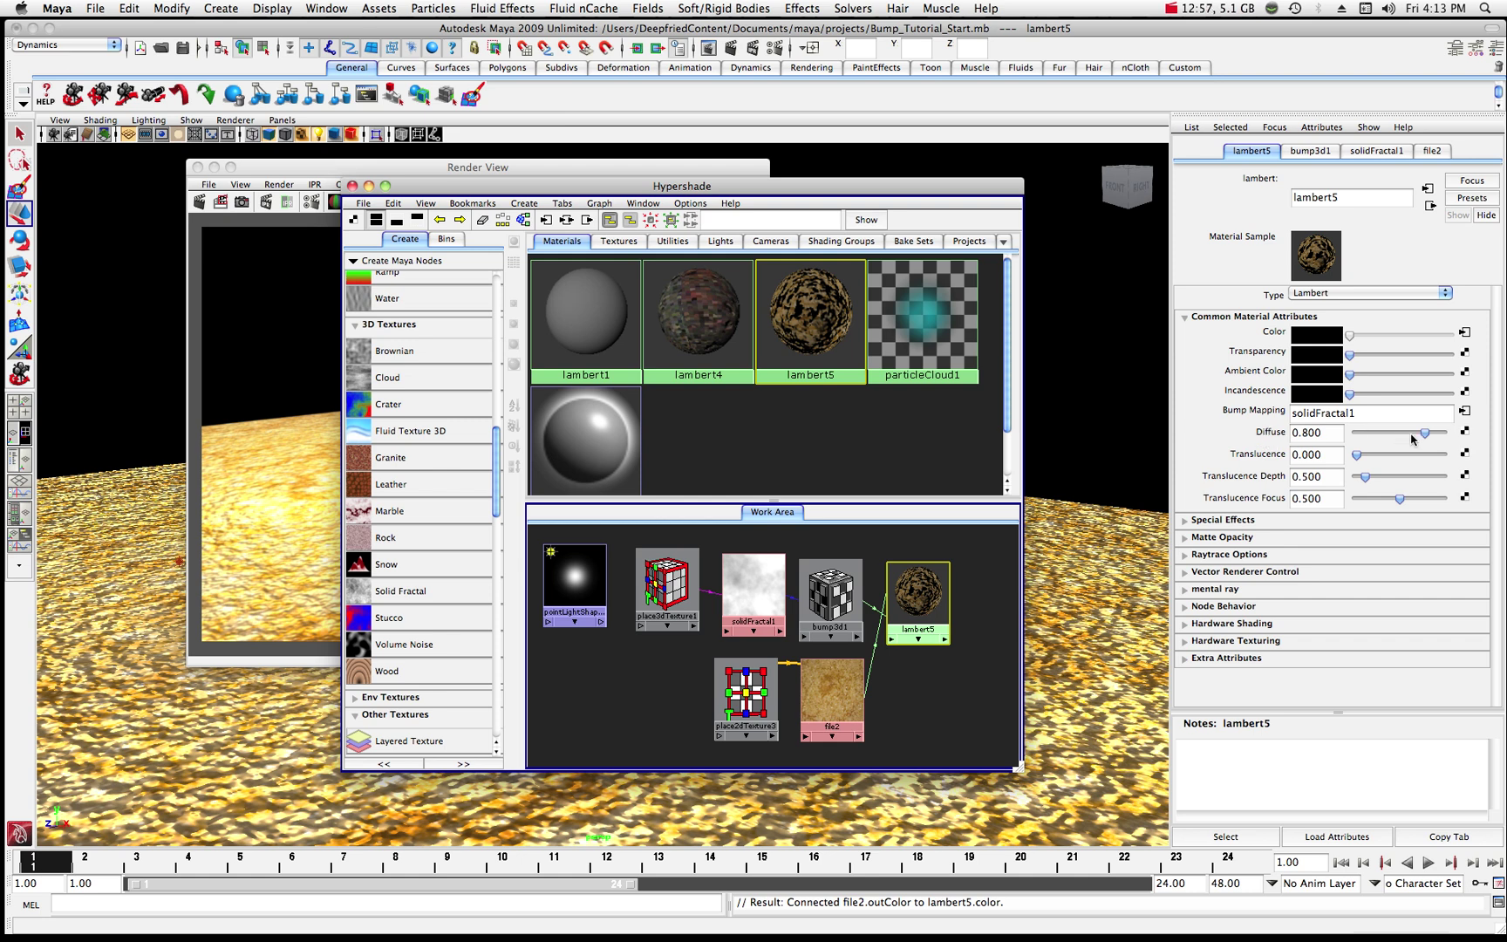
left_click_drag(1422, 433, 1398, 436)
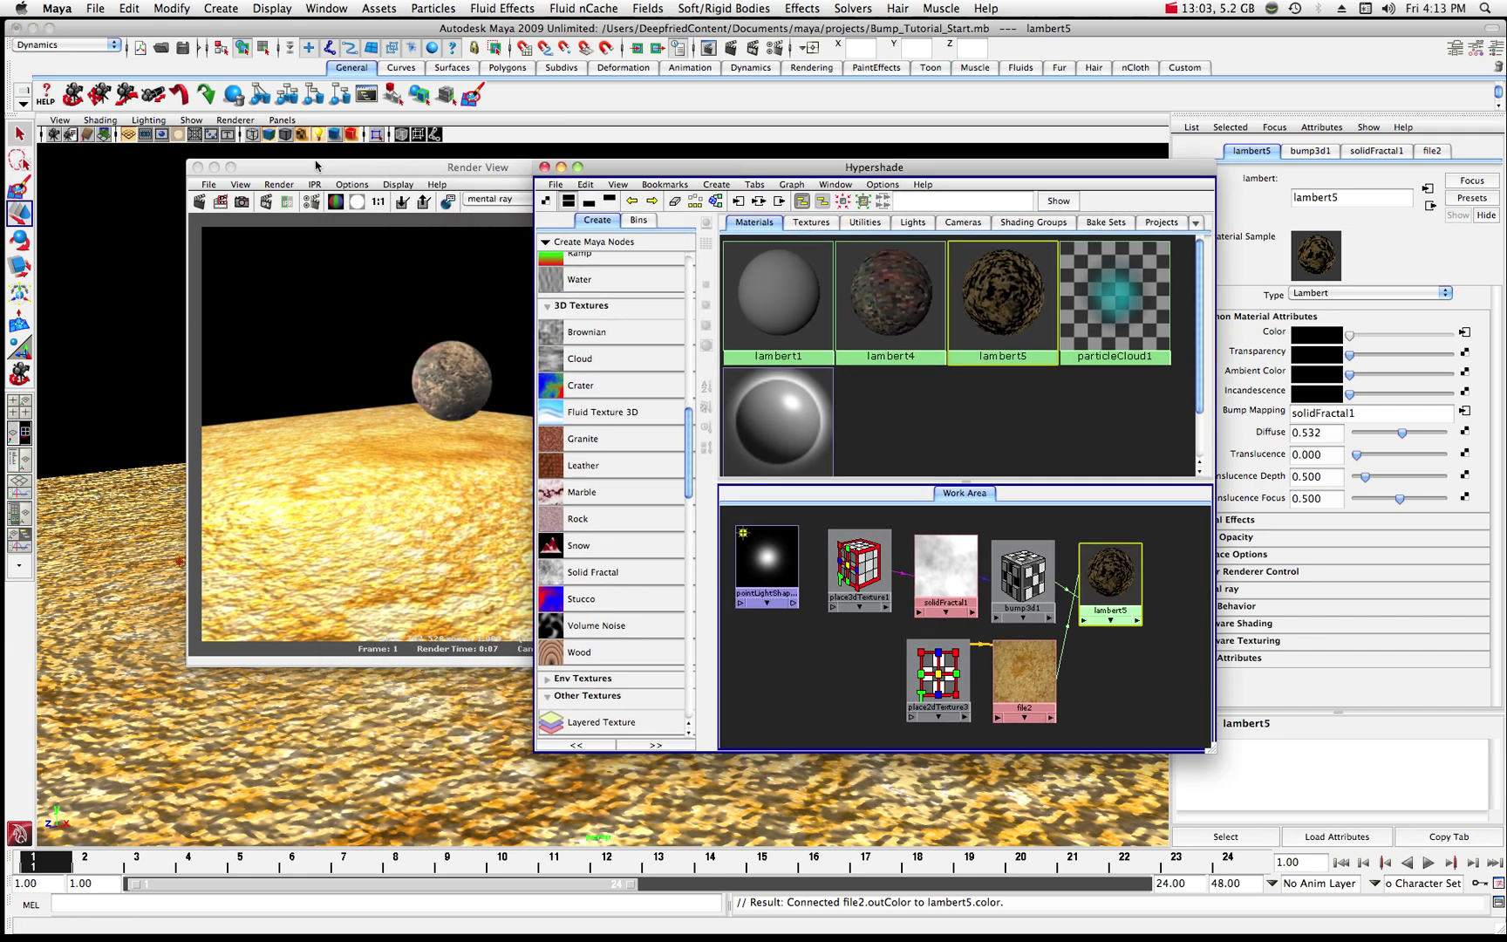
- Redo the mental ray render with the darker floor, hide the Hypershade and dolly the camera out
left_click(243, 173)
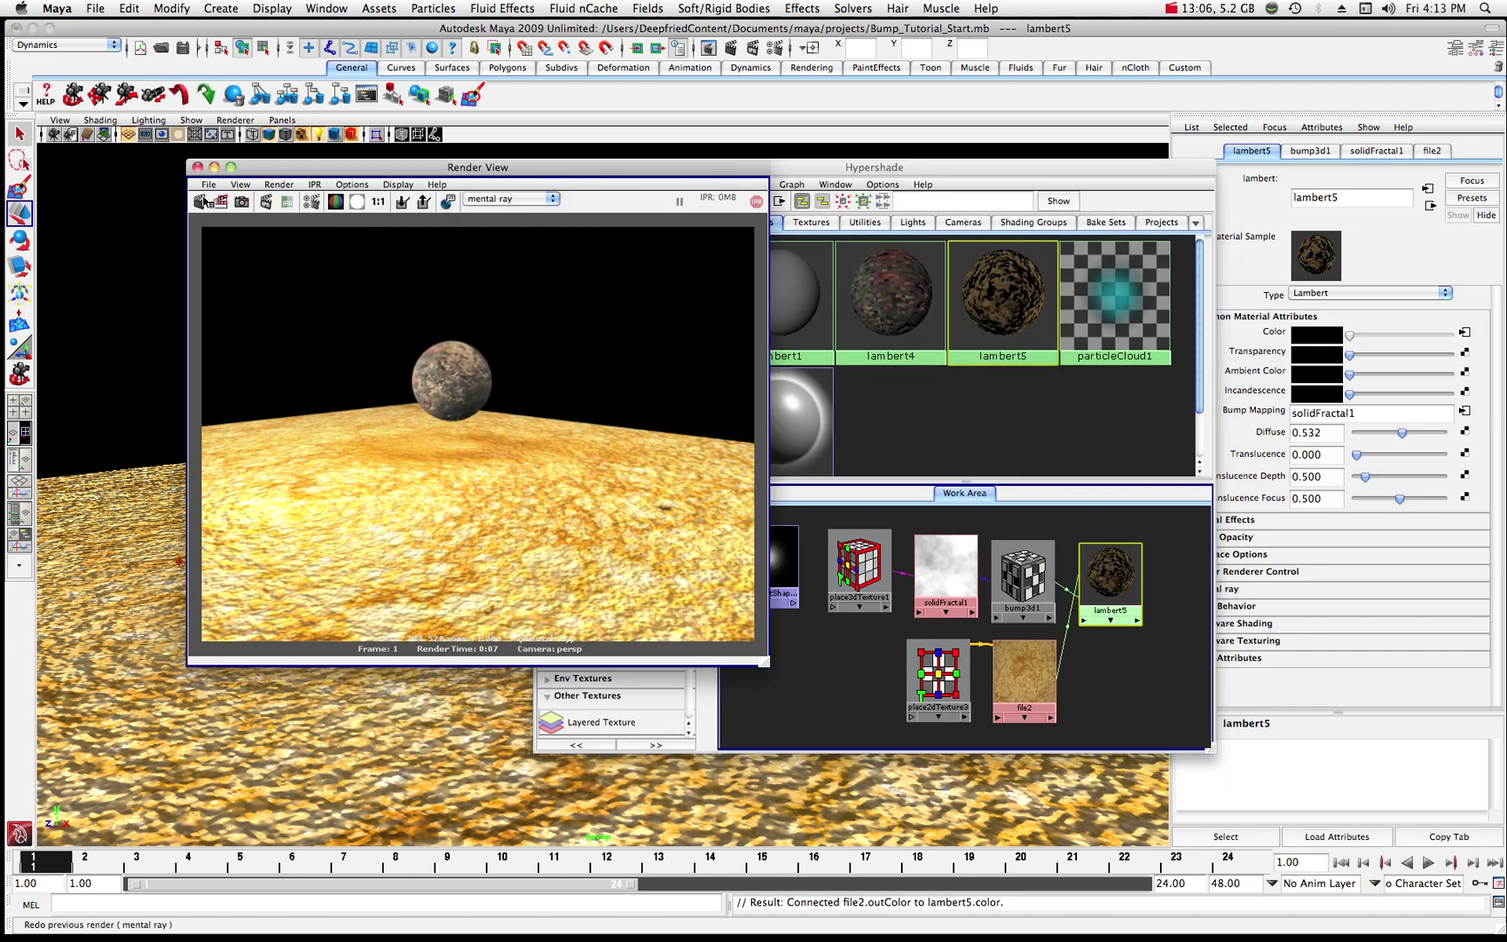
left_click(202, 201)
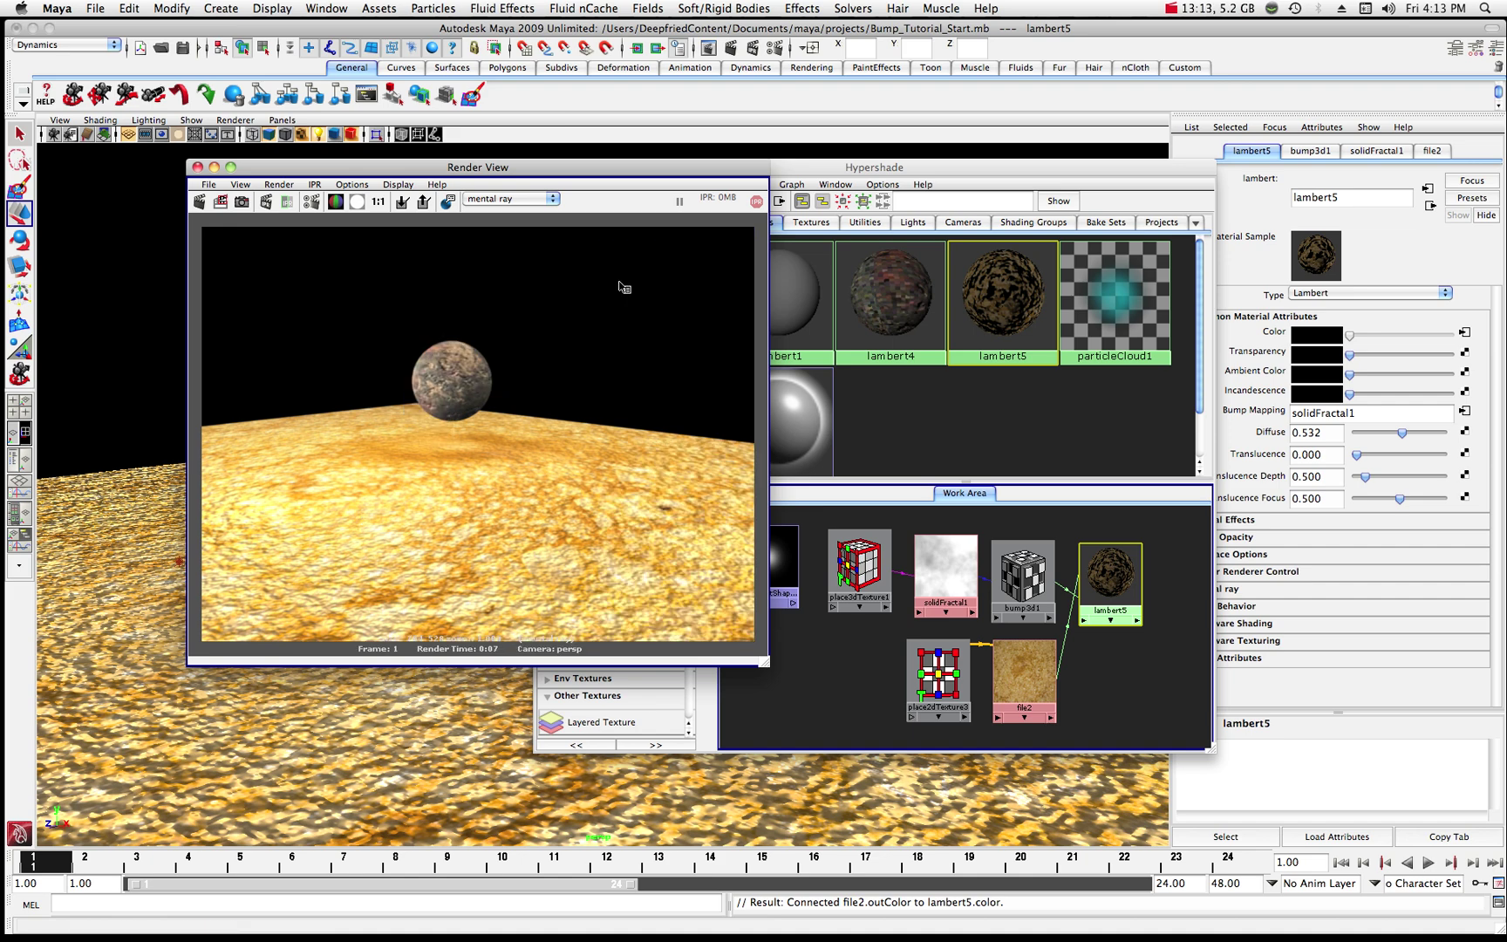
double_click(937, 170)
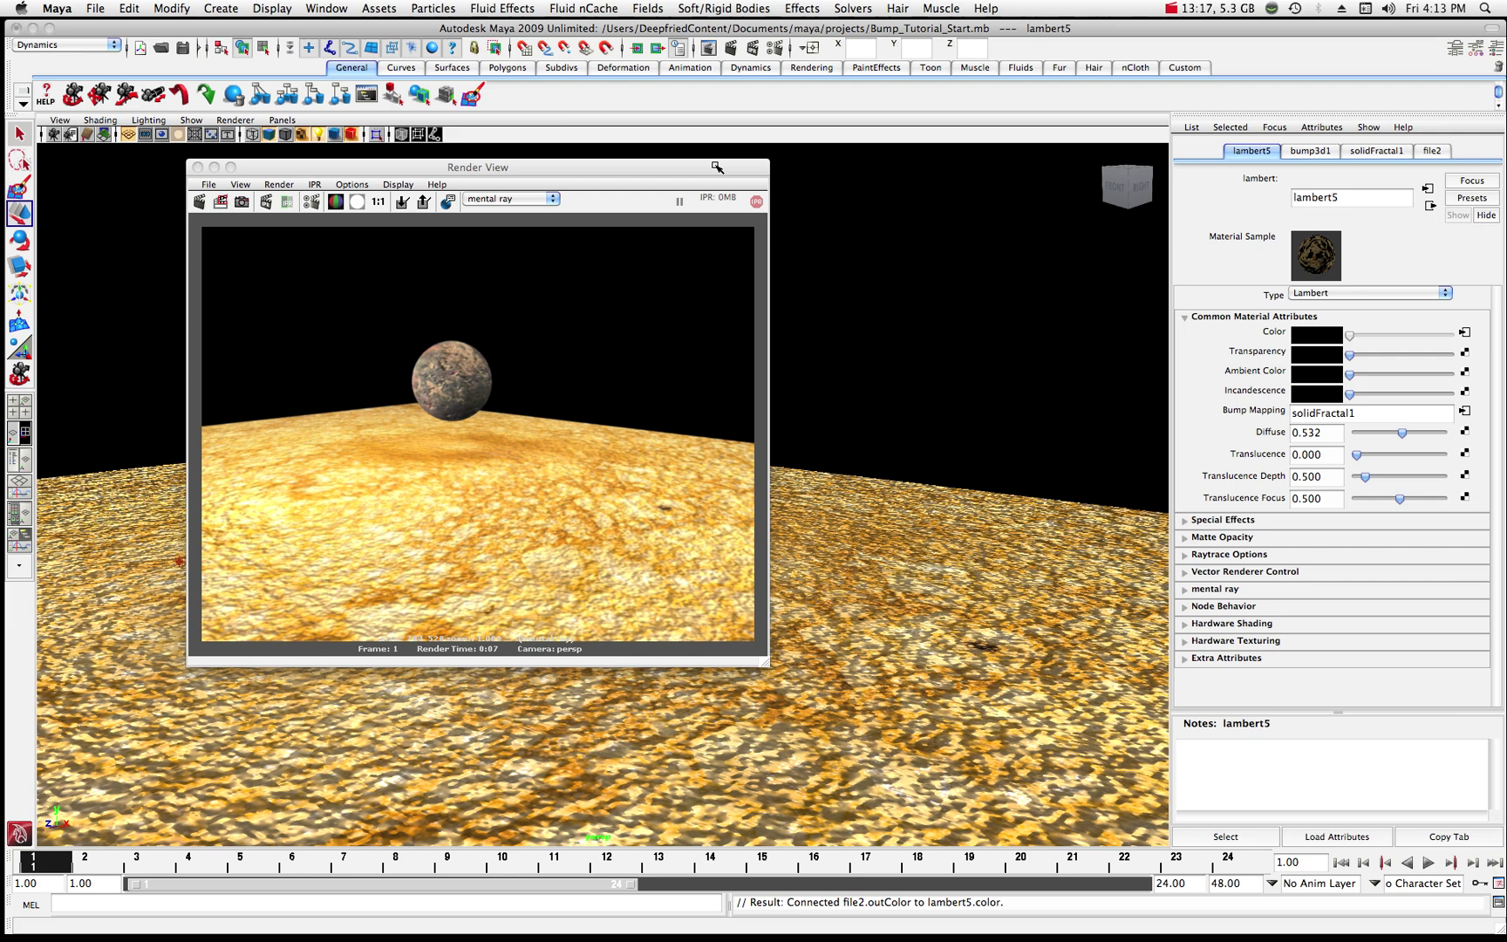
scroll(690, 408, "down", 1)
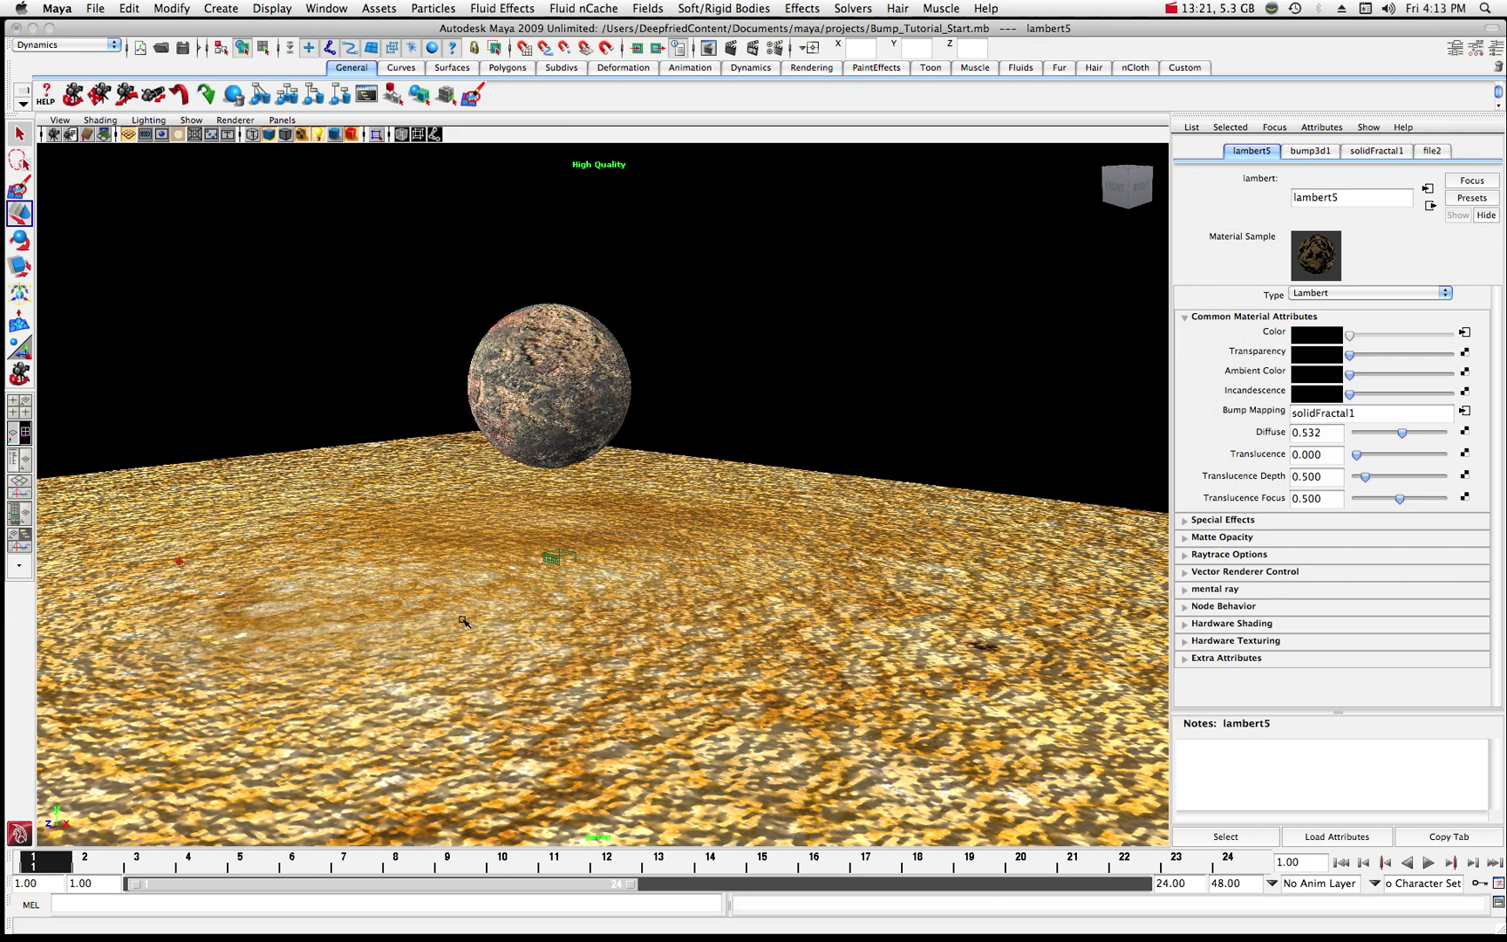
right_click_drag(464, 622, 414, 534, "alt")
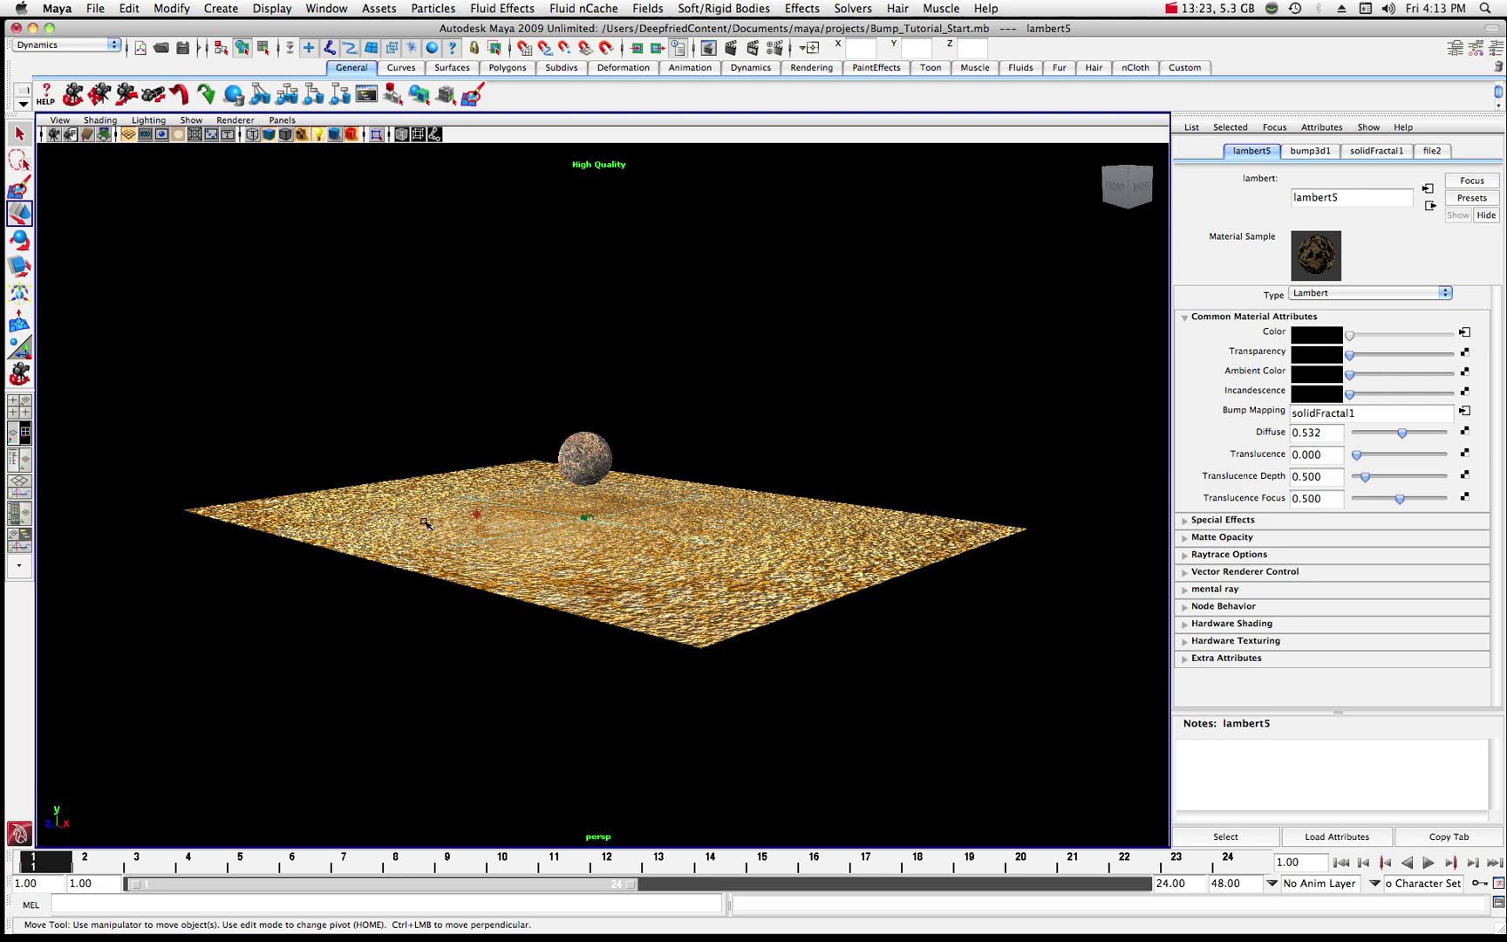
- Select the point light and raise it higher on Y
left_click(477, 514)
scroll(474, 517, "up", 3)
scroll(463, 512, "up", 2)
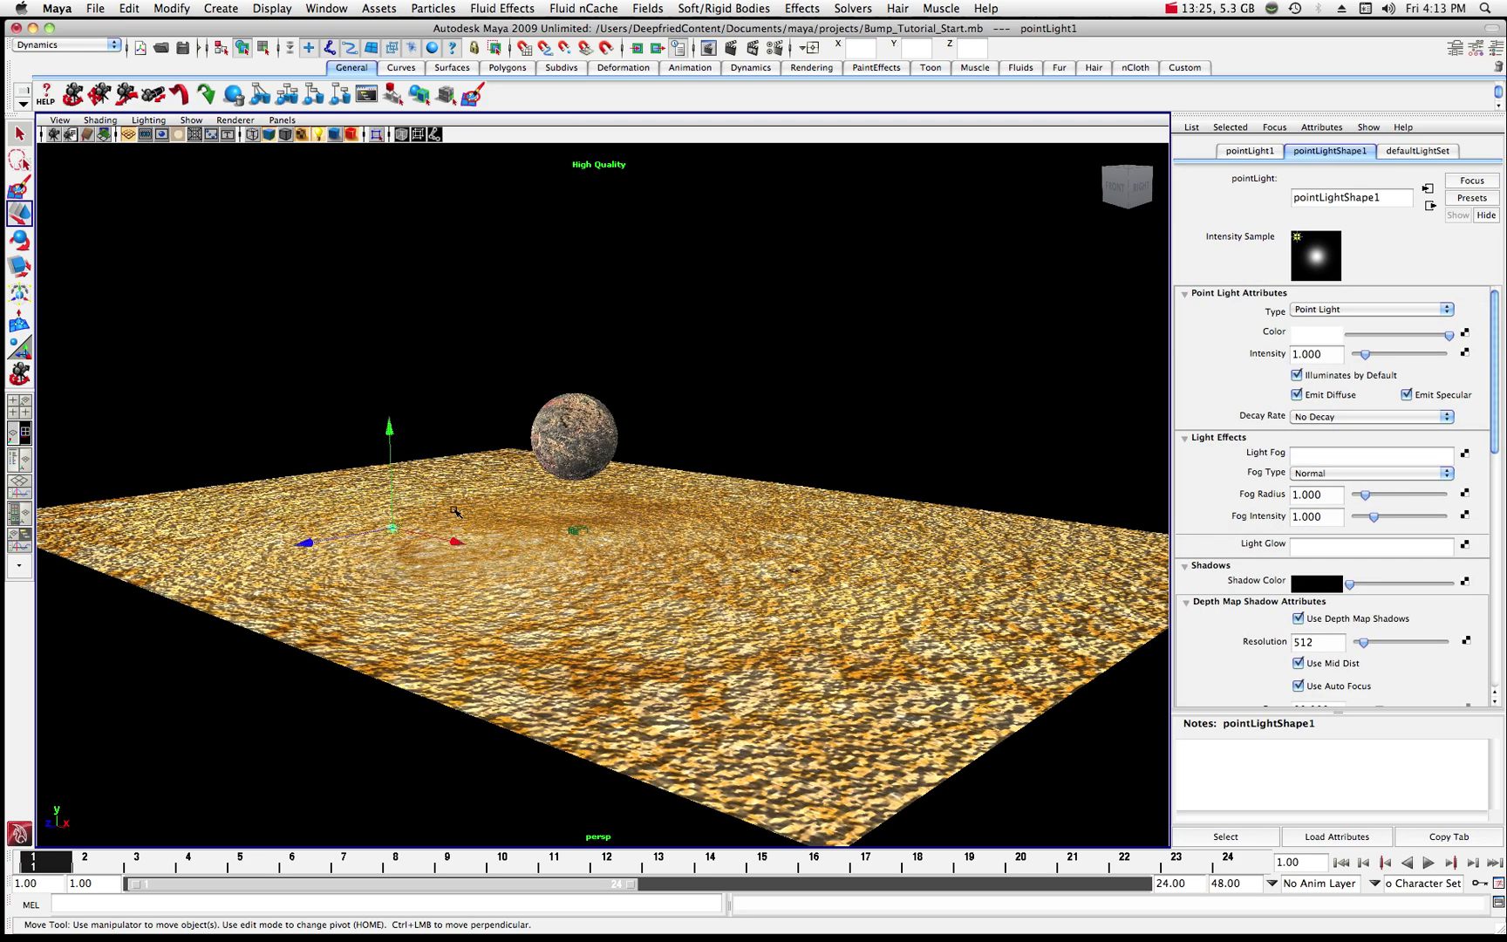
left_click_drag(392, 434, 389, 422)
- Set the point light's Intensity to 0.550 and render the scene with mental ray
left_click_drag(1365, 354, 1360, 356)
scroll(811, 403, "up", 3)
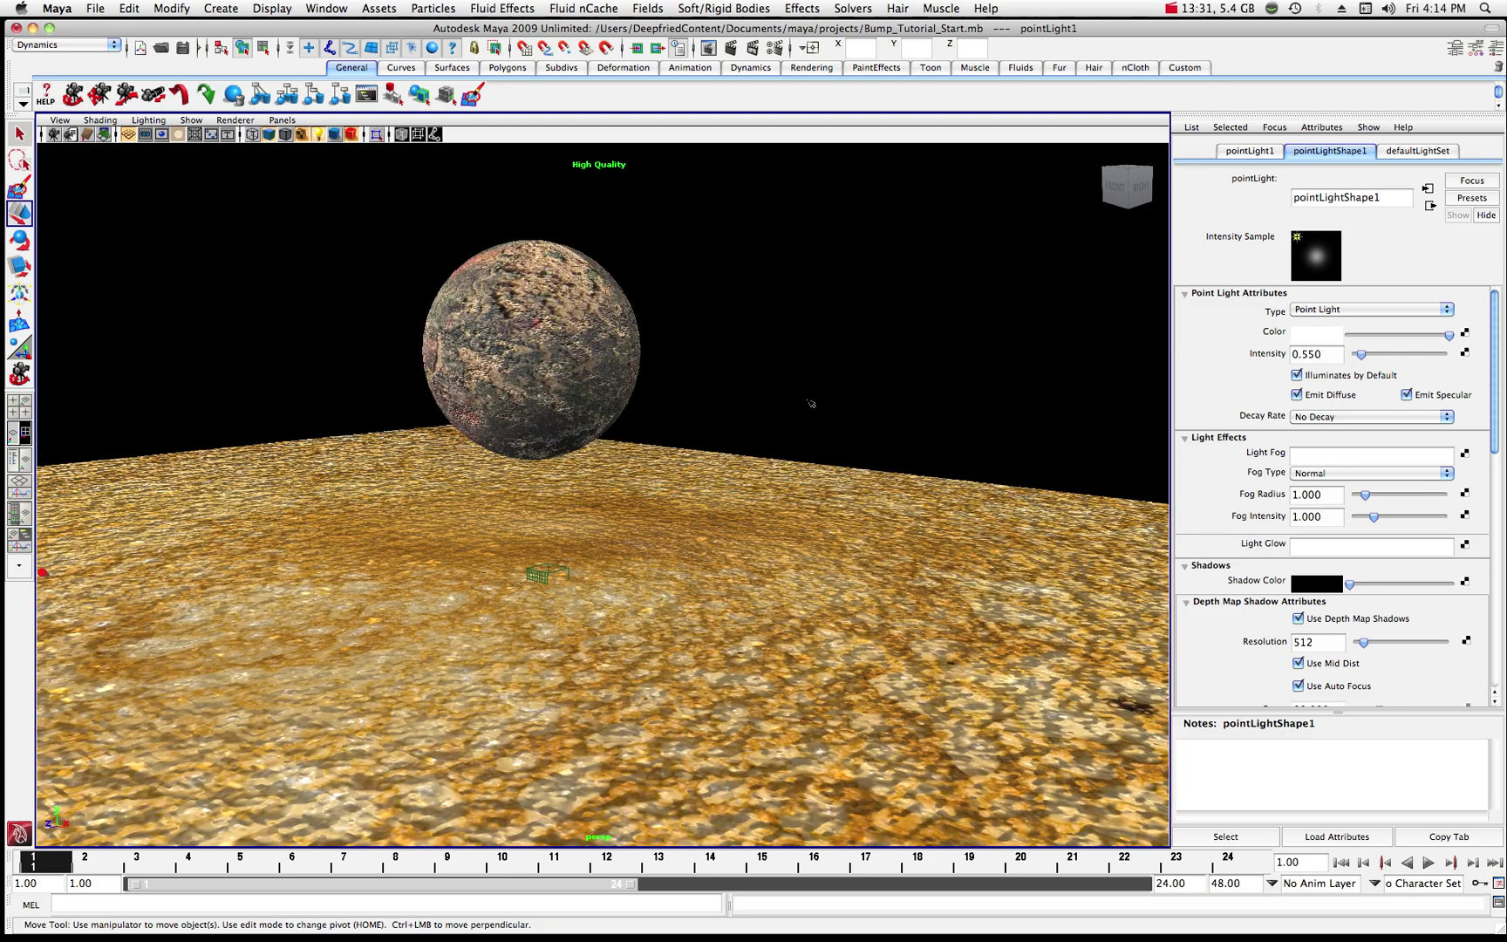
left_click(733, 51)
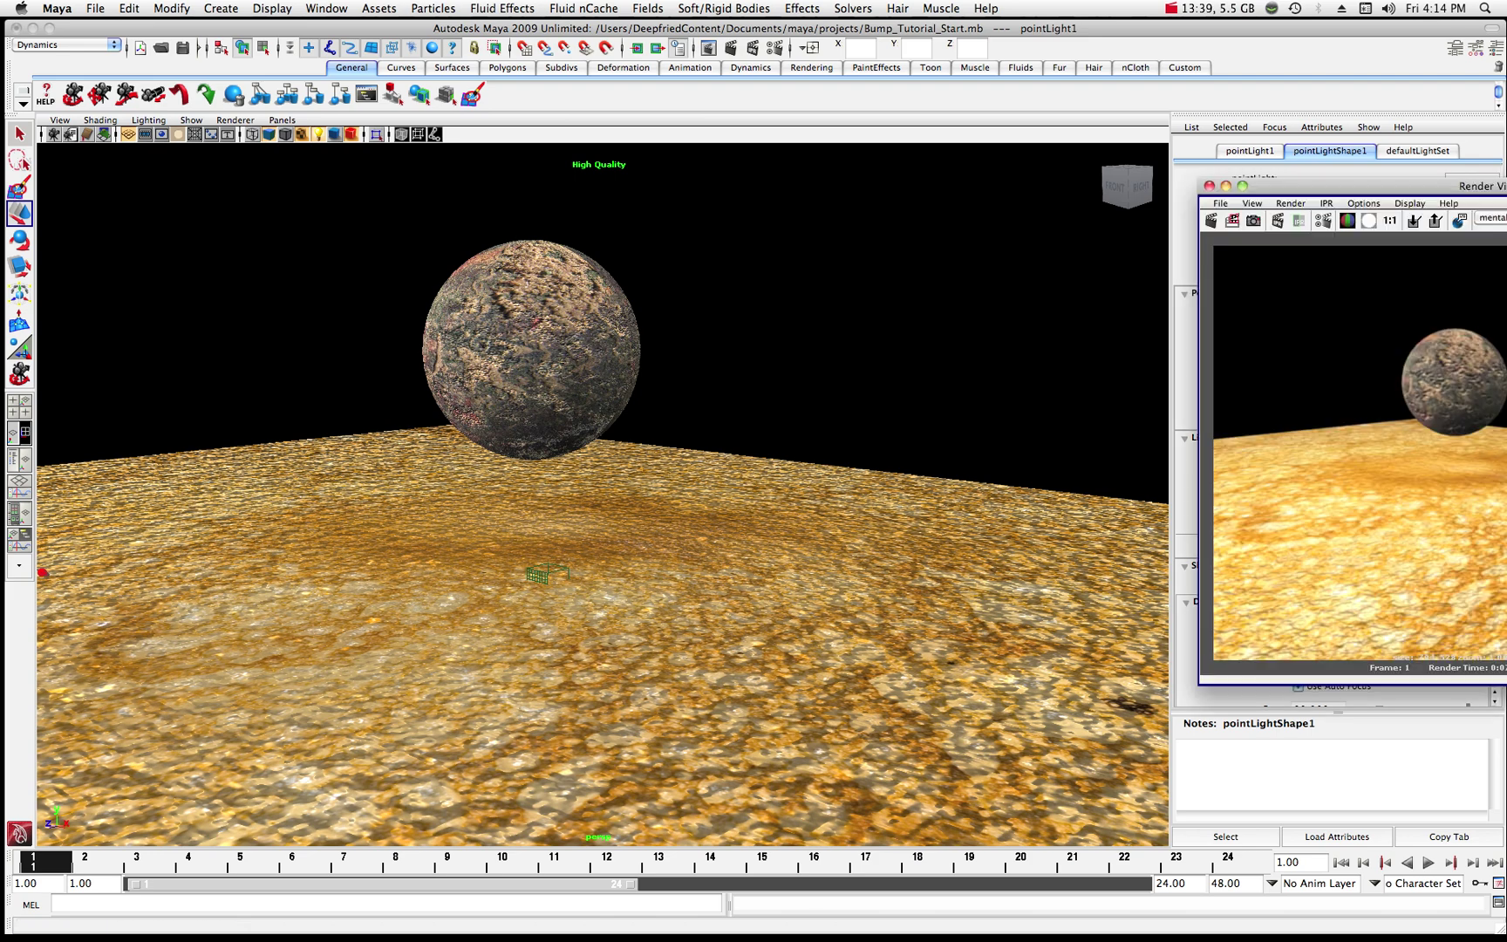
left_click_drag(1367, 191, 671, 233)
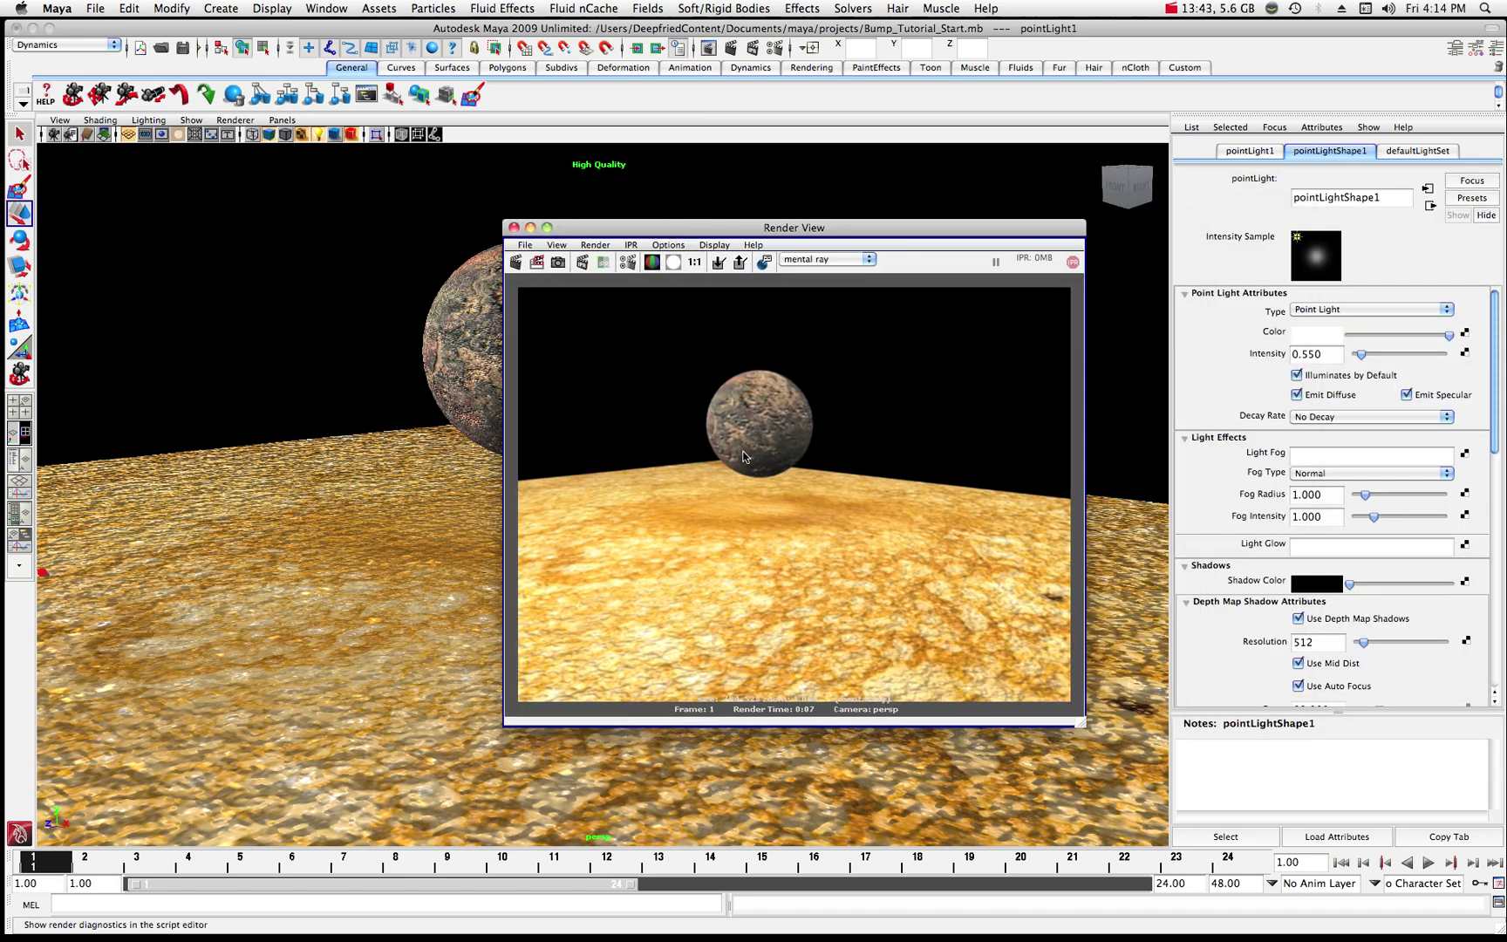